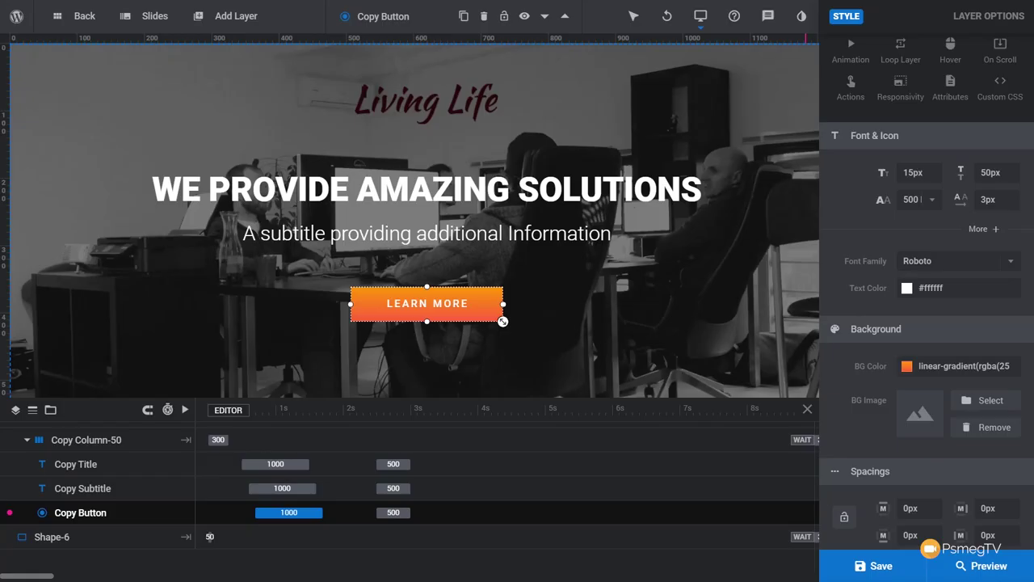
Preview the slider with the Living Life logo, headline and Learn More button, and close the preview
click(989, 568)
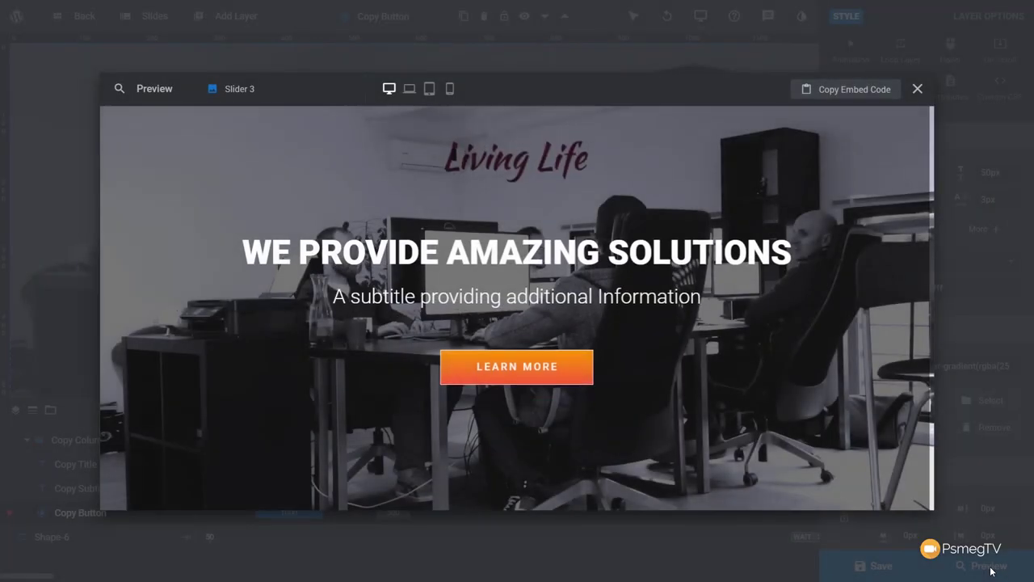
click(918, 88)
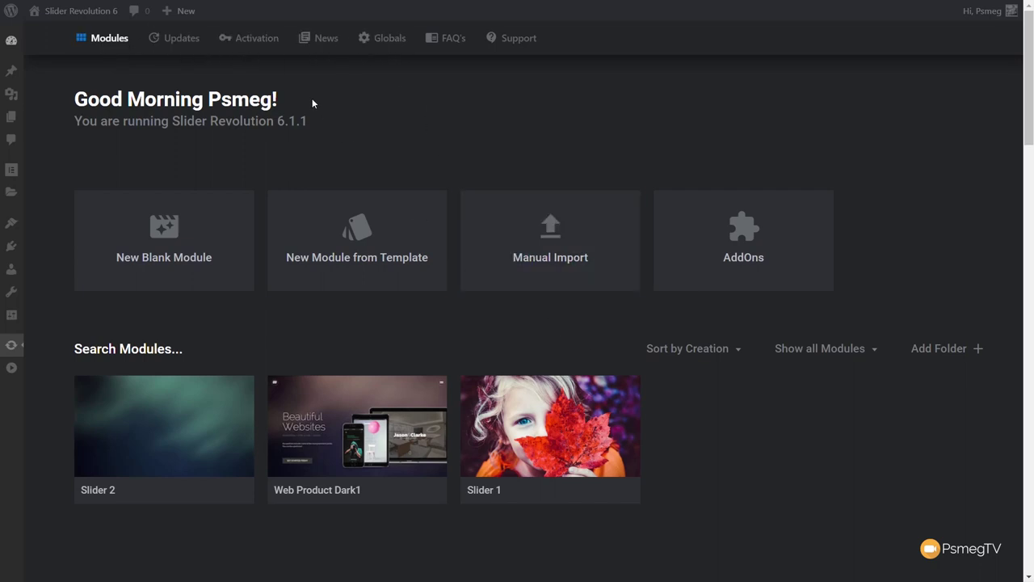
Review the plugin version, system requirements and update history on the dashboard, and return to the modules overview
scroll(723, 307, down, 6)
scroll(722, 310, down, 4)
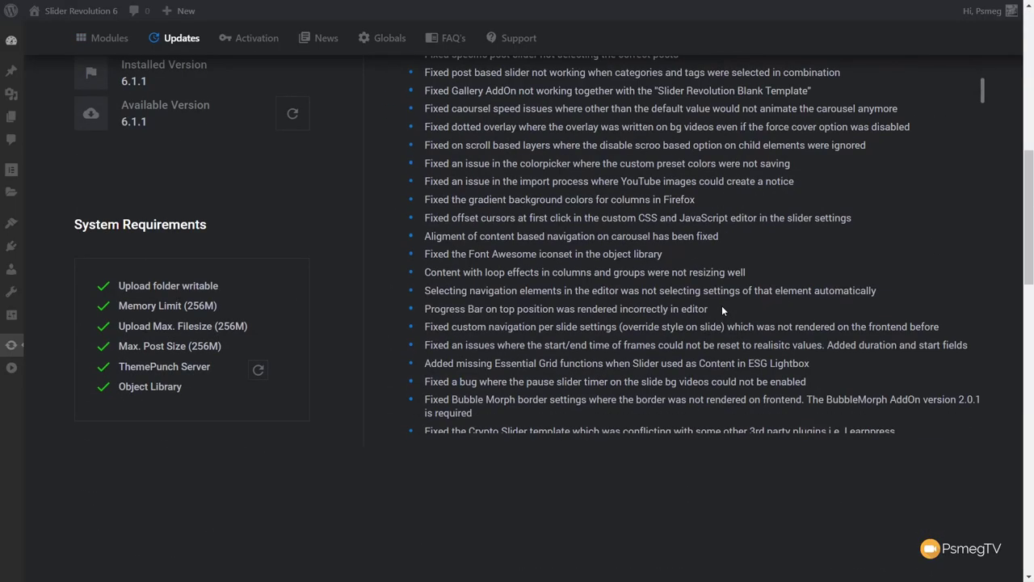
scroll(240, 241, up, 1)
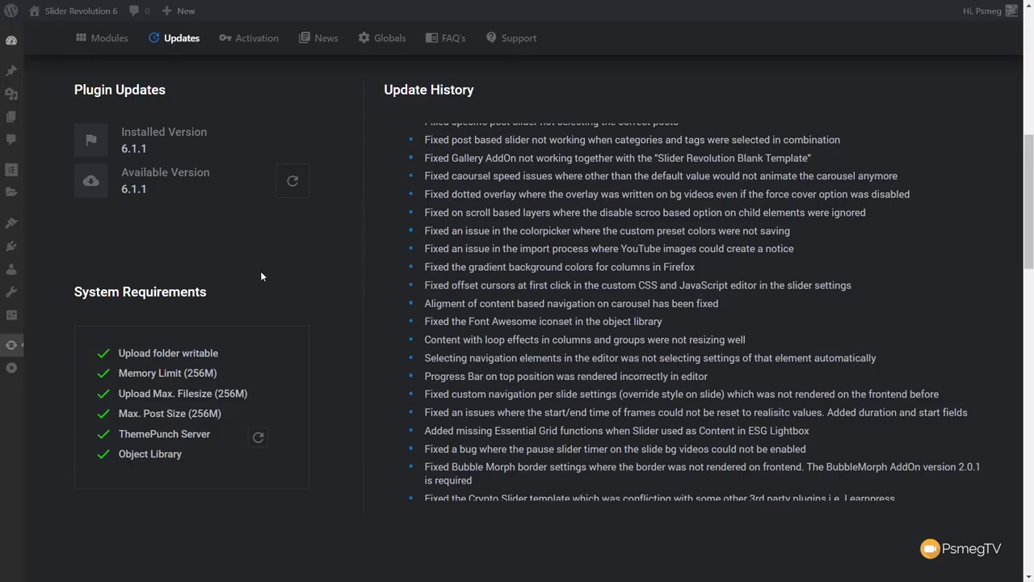
scroll(259, 274, up, 7)
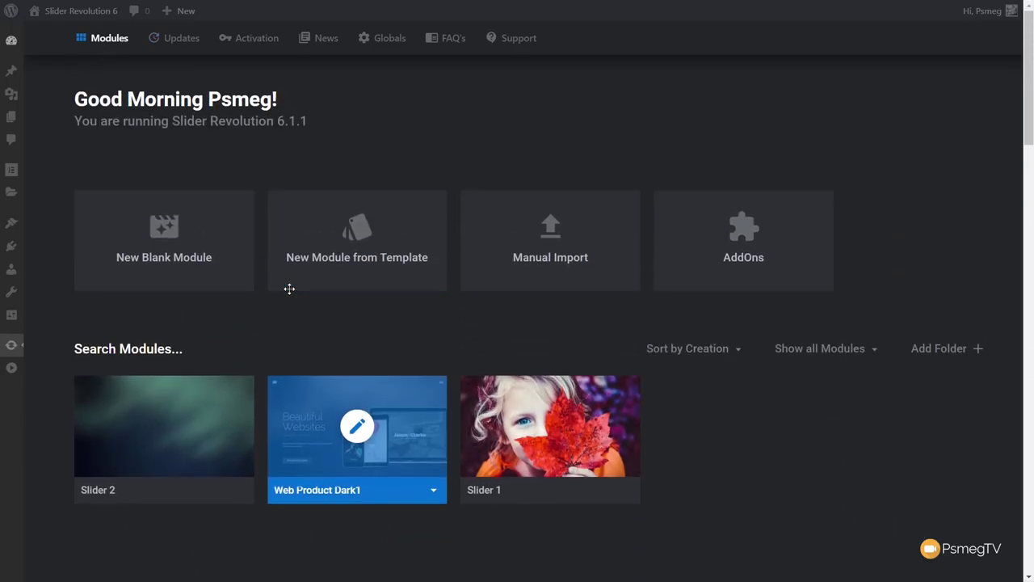
Create a new blank module and quit the Module Creation Guide
click(177, 252)
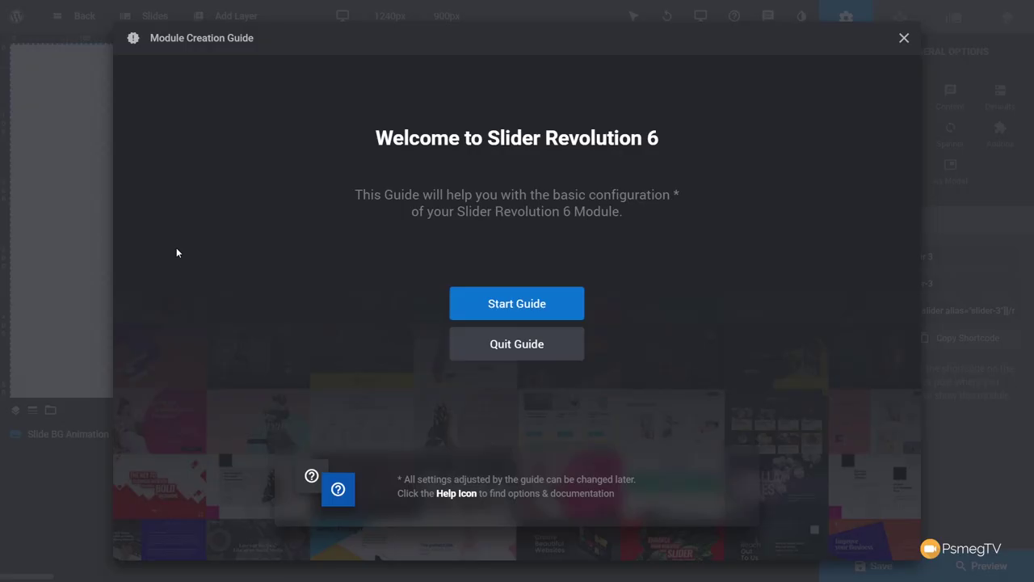
click(500, 346)
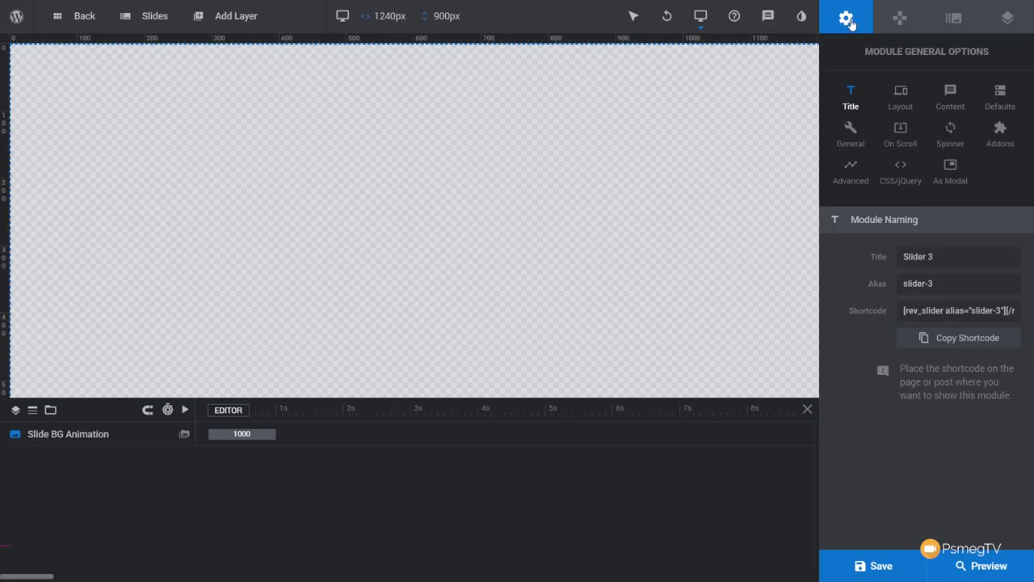
Review the module's layout type, sizing and layer area size settings
click(897, 97)
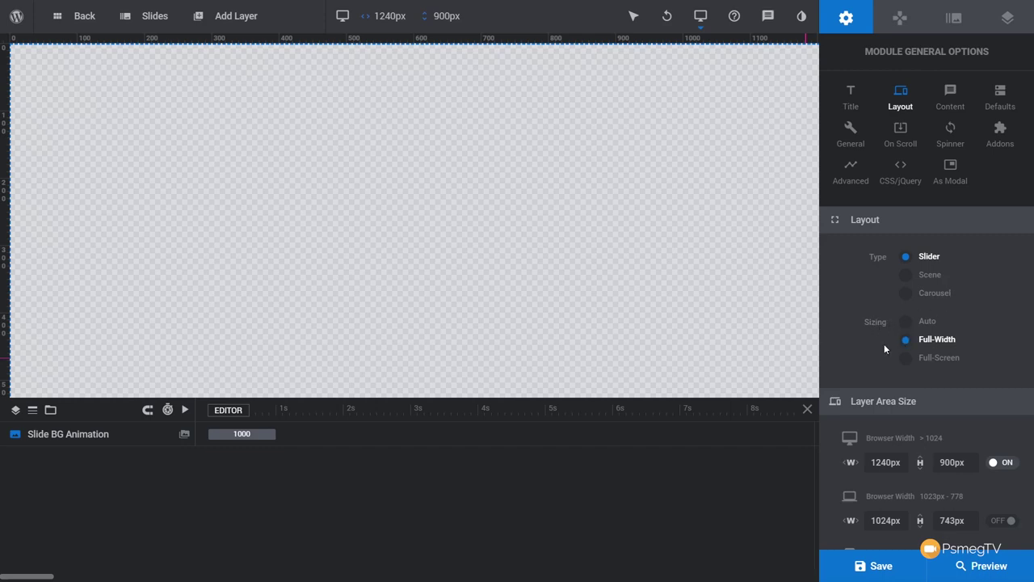
scroll(878, 346, down, 1)
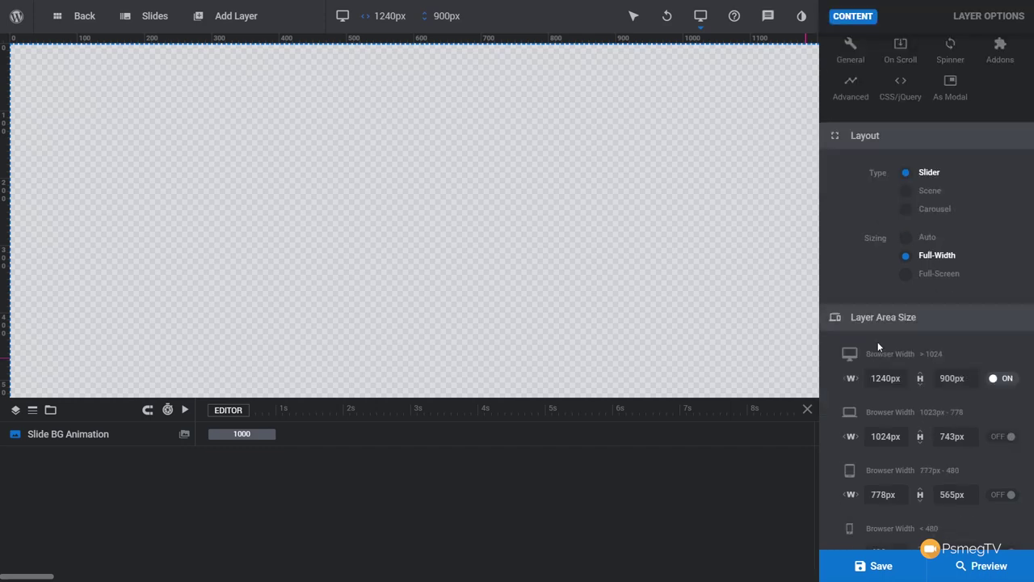
scroll(878, 347, down, 1)
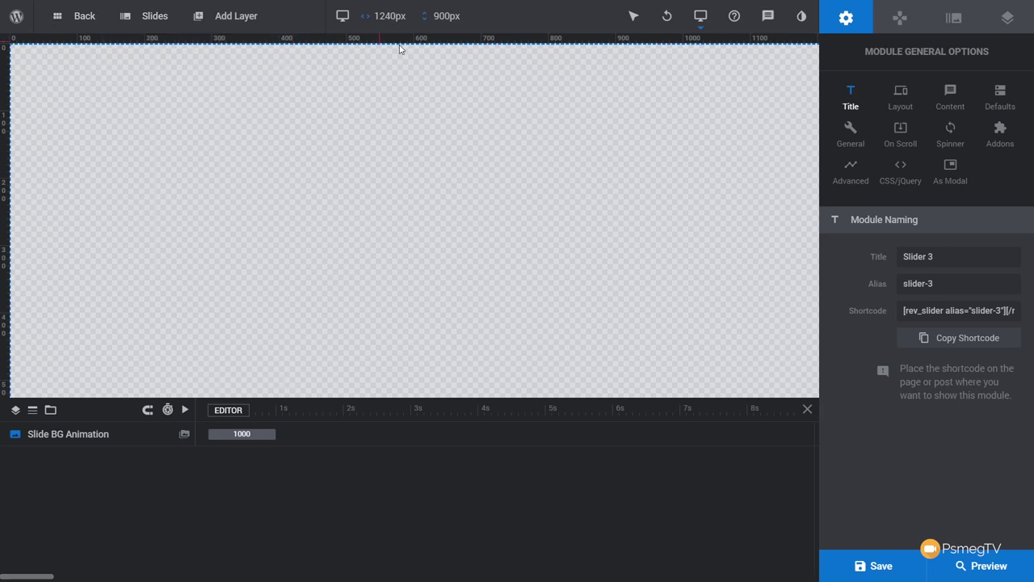
Look over the selection modes and the navigation, slide and layer option groups
mouse_move(633, 21)
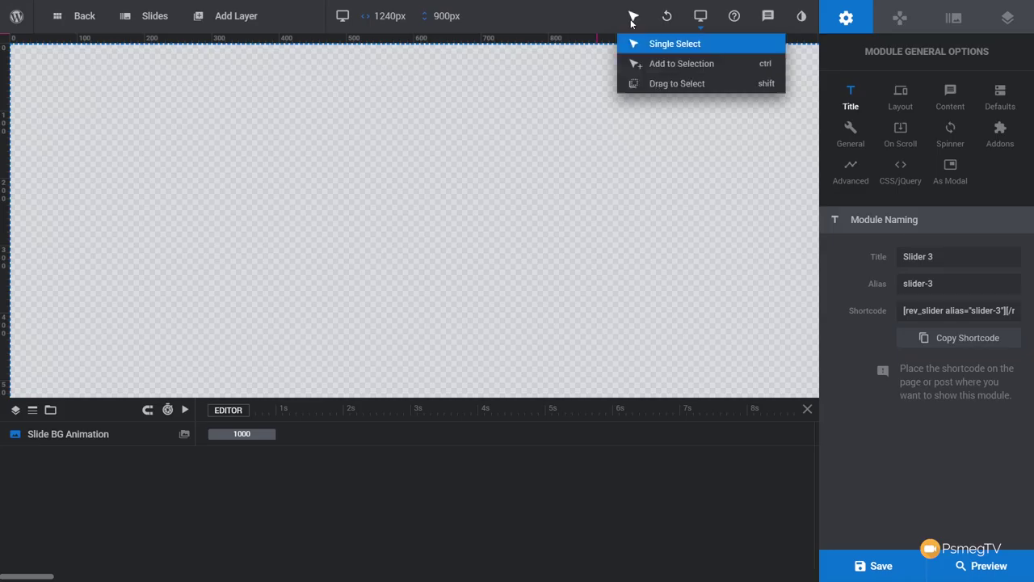
mouse_move(677, 19)
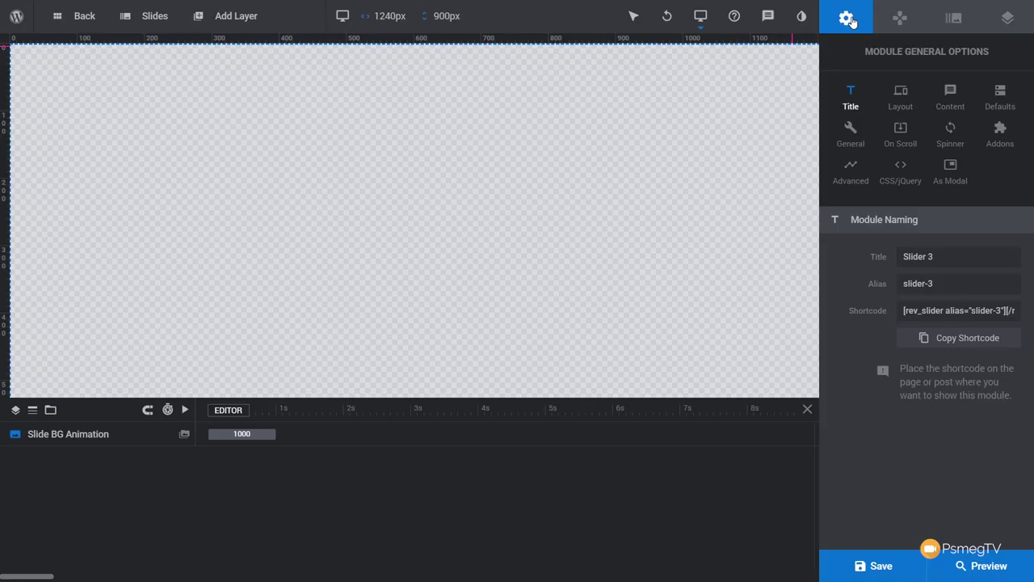
click(902, 18)
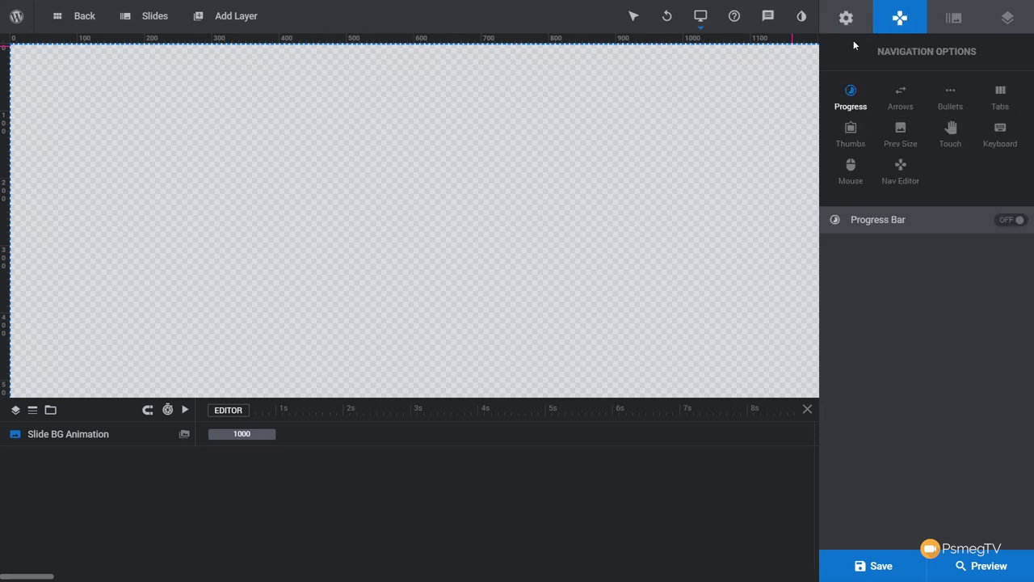
click(957, 30)
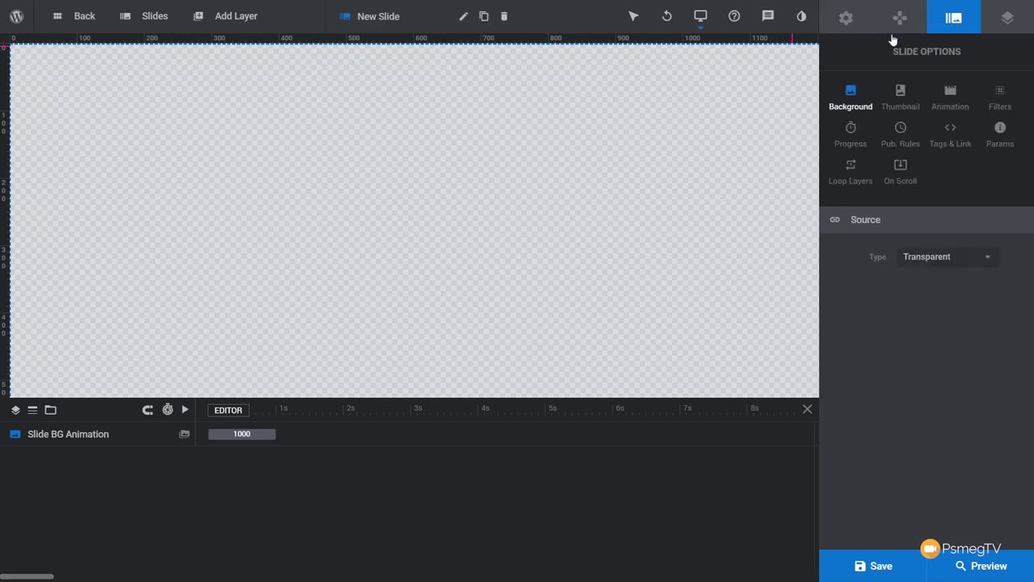
click(1007, 19)
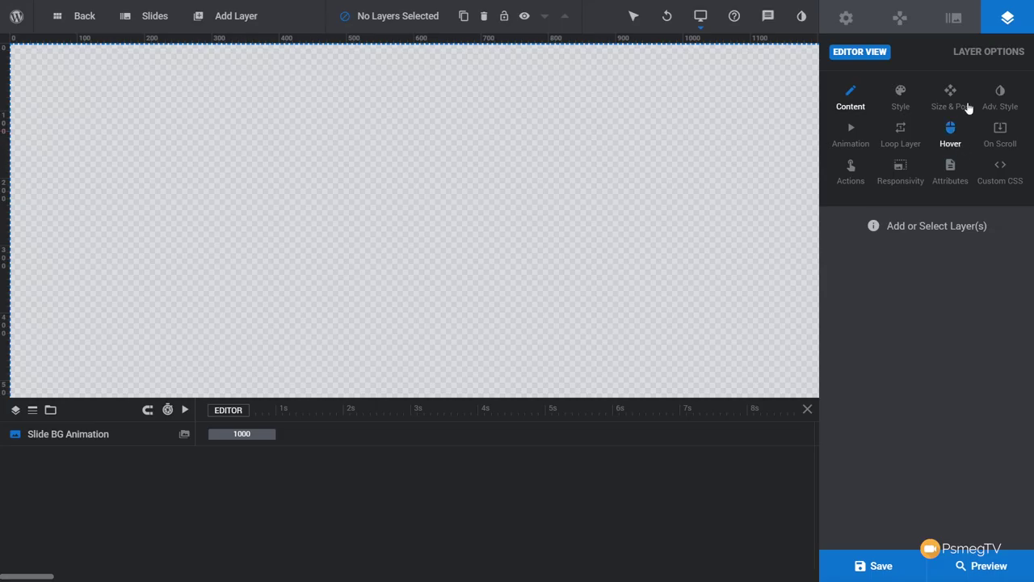
Review the slide's Thumbnail, Animation, Filters and Progress options and return to its Background settings
click(957, 17)
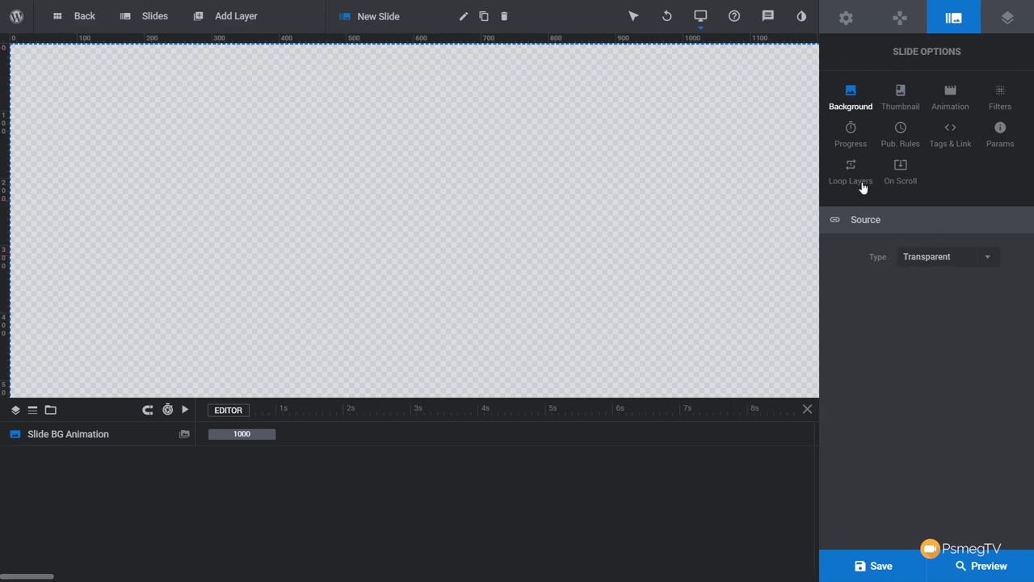
click(900, 96)
click(950, 93)
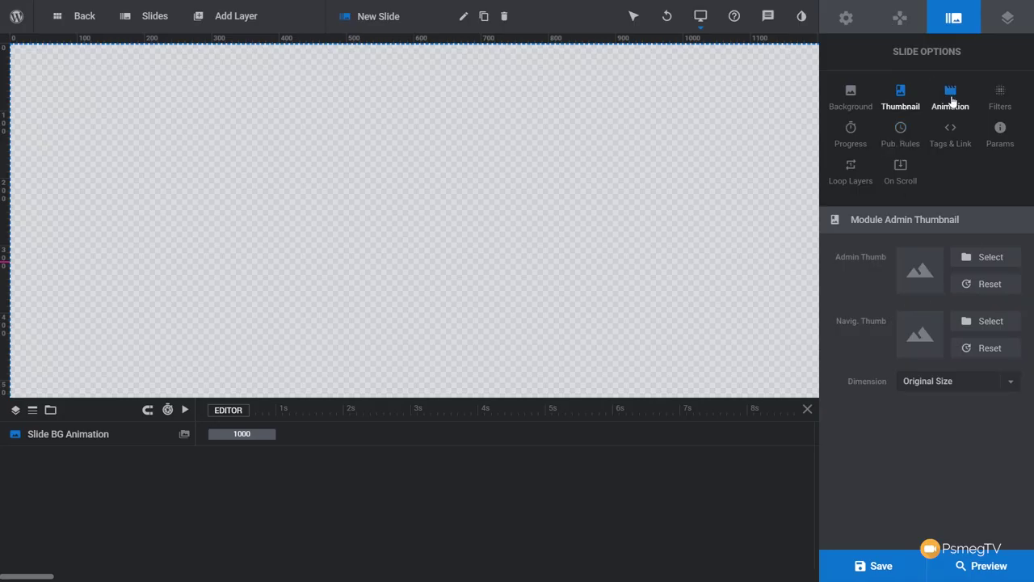
click(1000, 93)
click(848, 138)
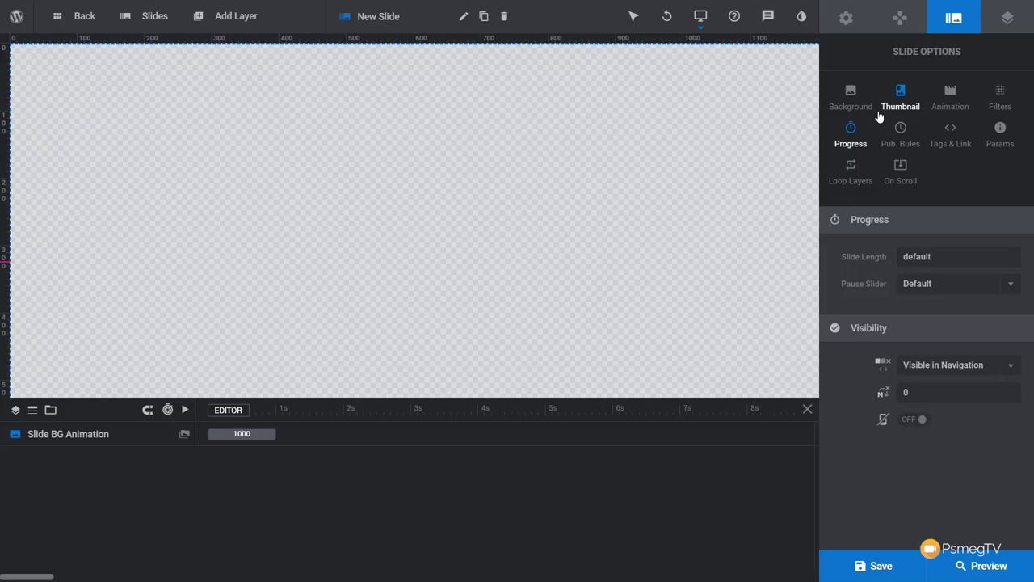
click(852, 98)
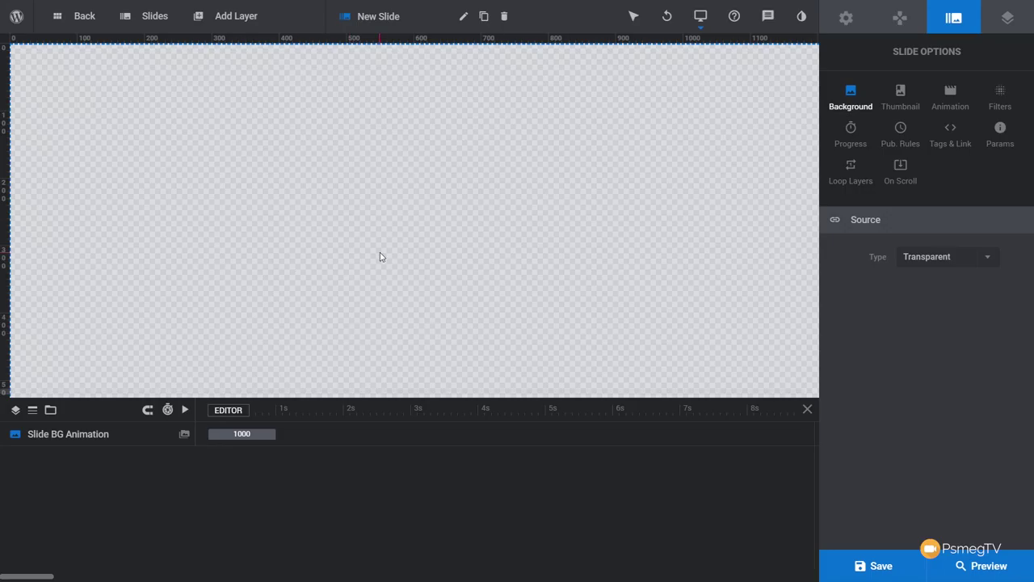
Set the slide background type to Image and insert officeloop_cover.jpg from the Media Library
click(906, 257)
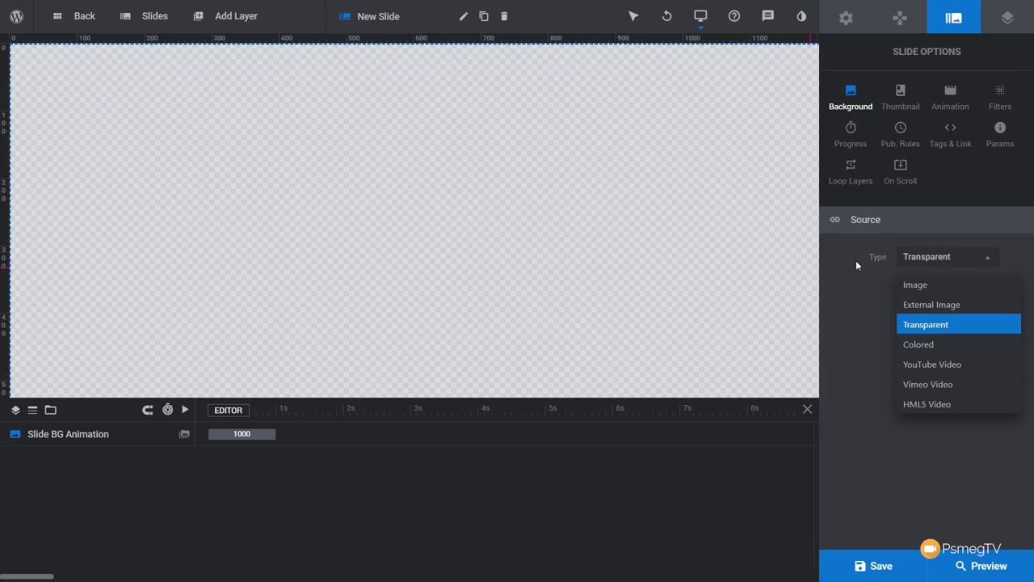
click(922, 289)
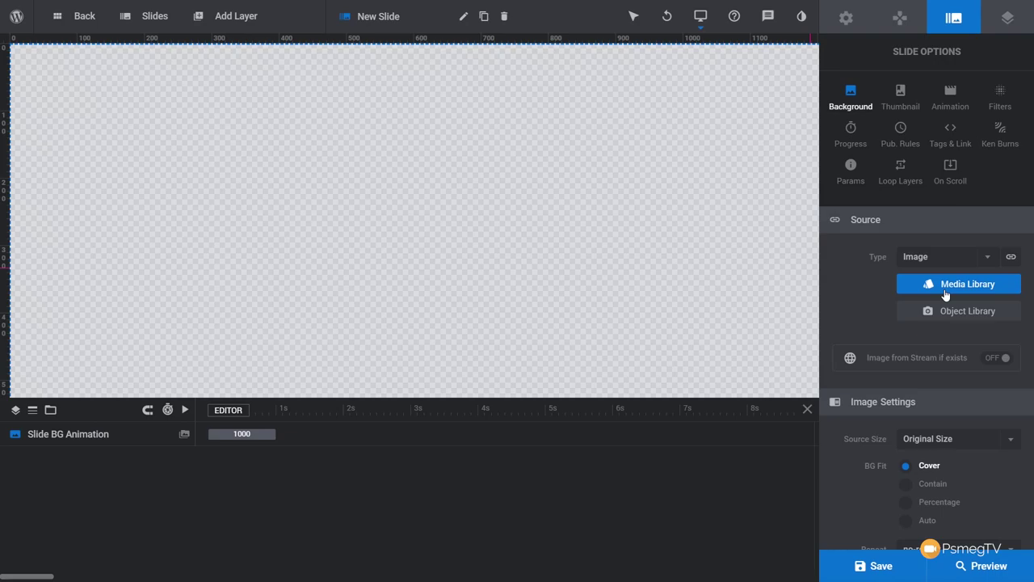
click(945, 291)
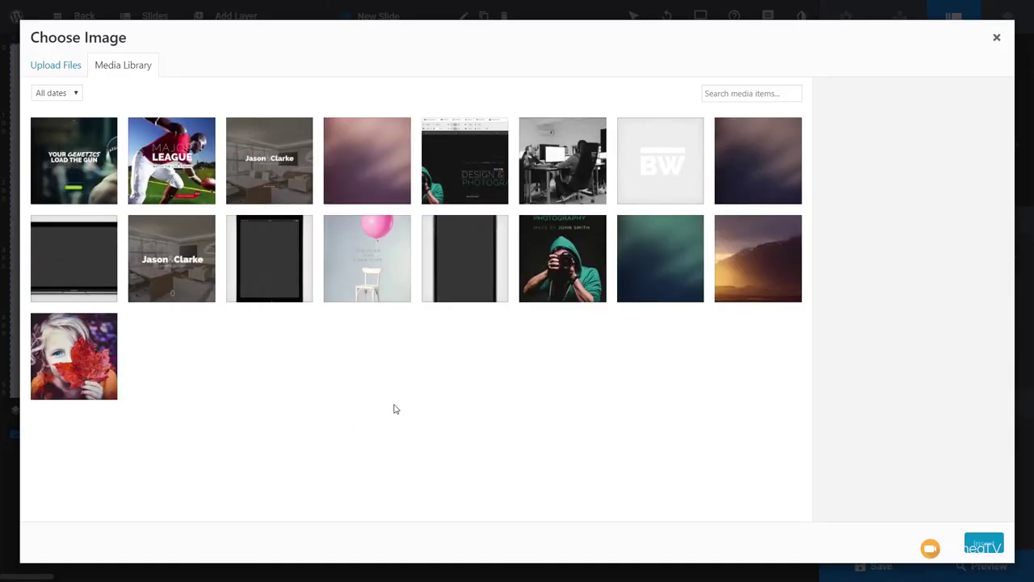
click(560, 186)
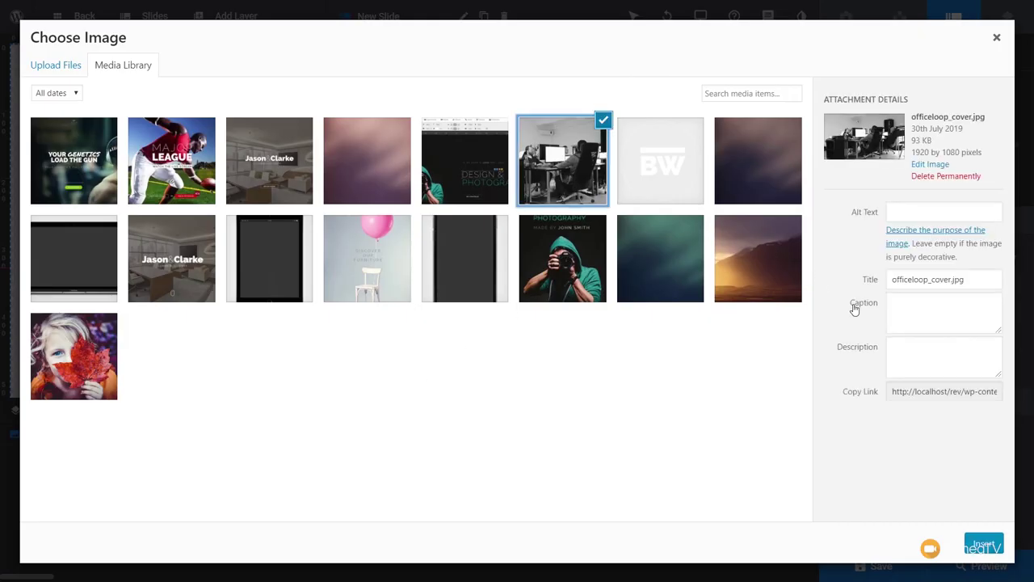
click(973, 541)
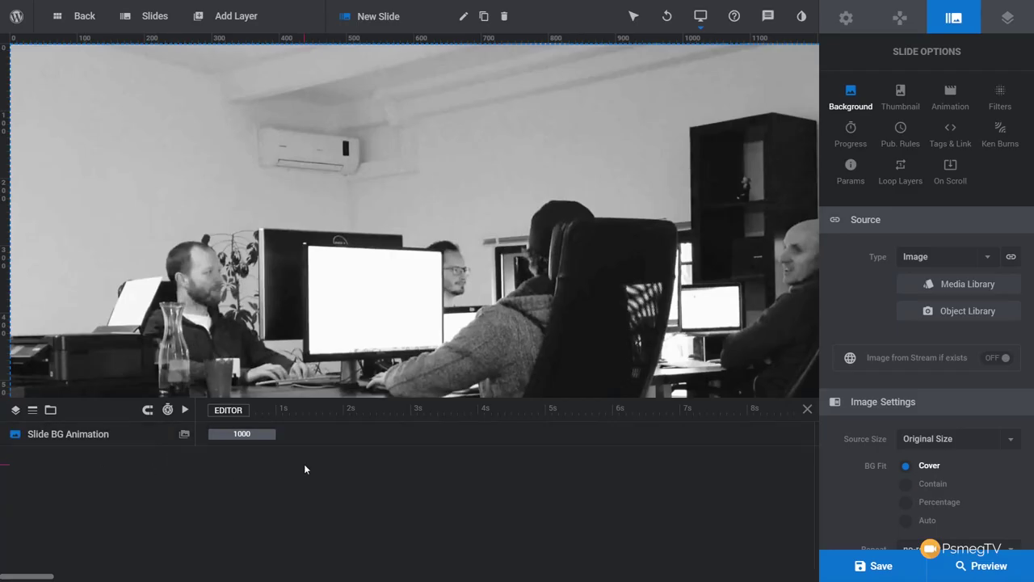
View the source size options in the background image settings without changing the size
click(432, 476)
scroll(969, 405, down, 2)
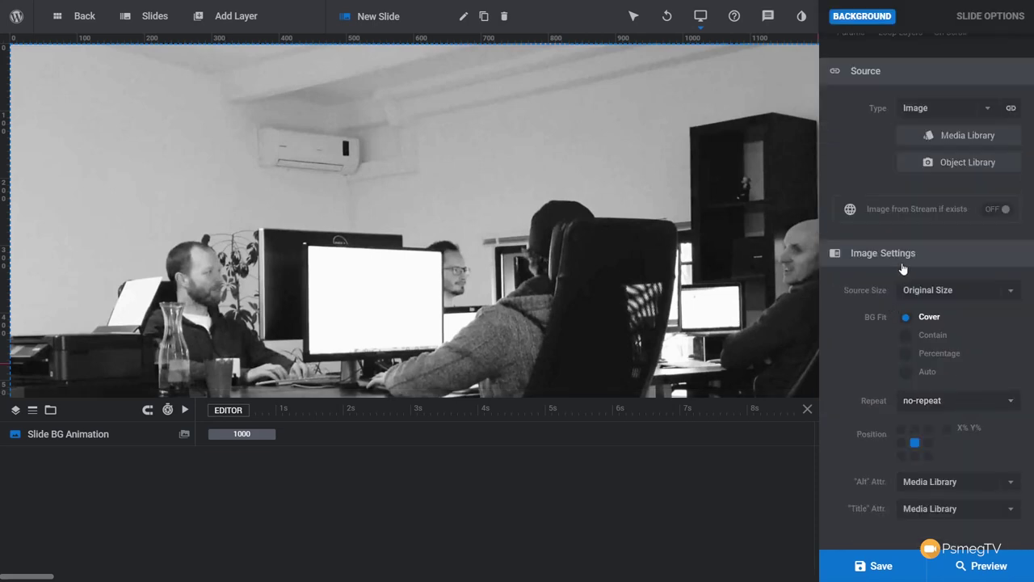
click(963, 292)
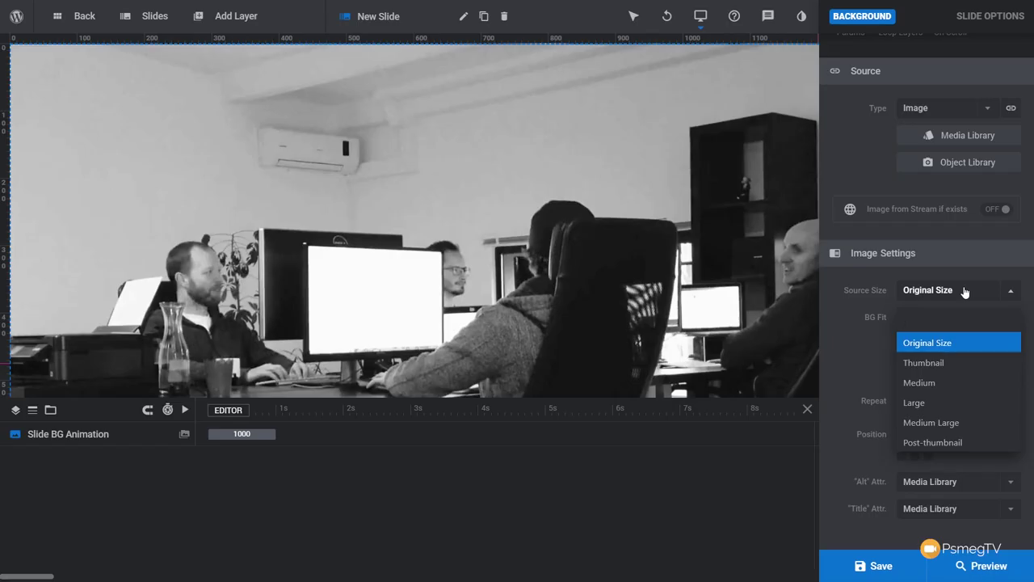
click(865, 370)
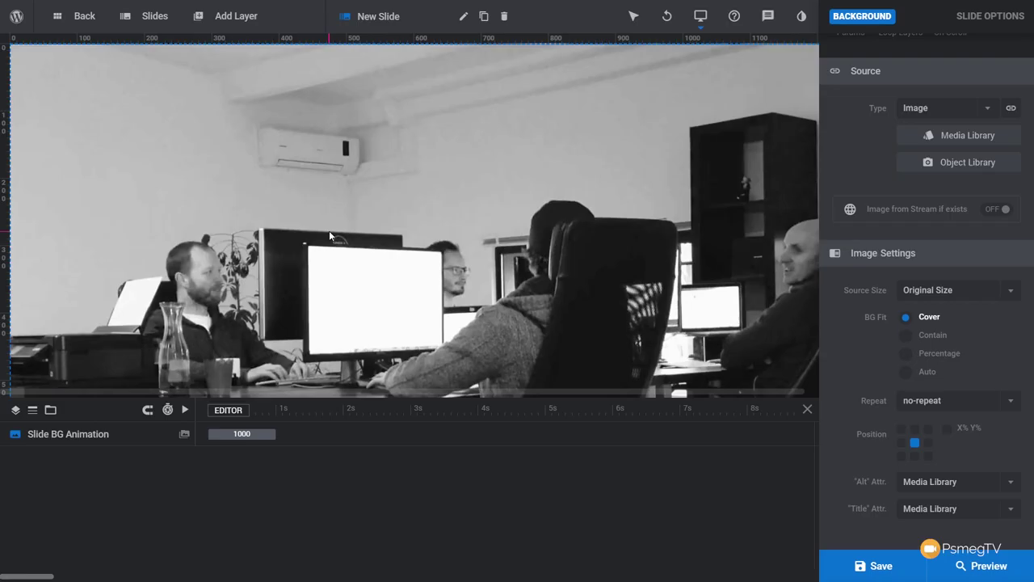
Try the Contain, Percentage and Auto background fits, restore Cover, and view the repeat options
click(907, 335)
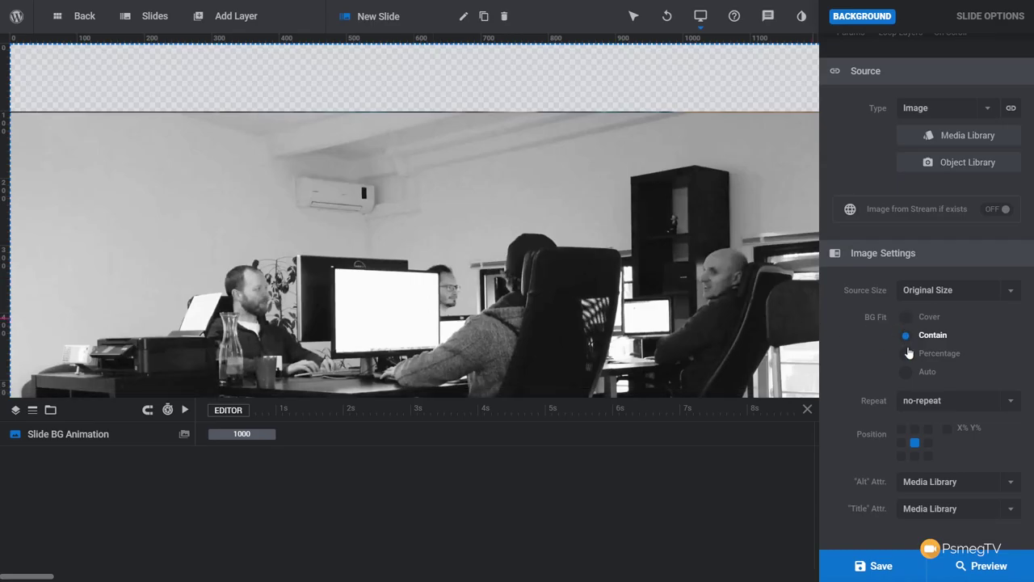
click(905, 353)
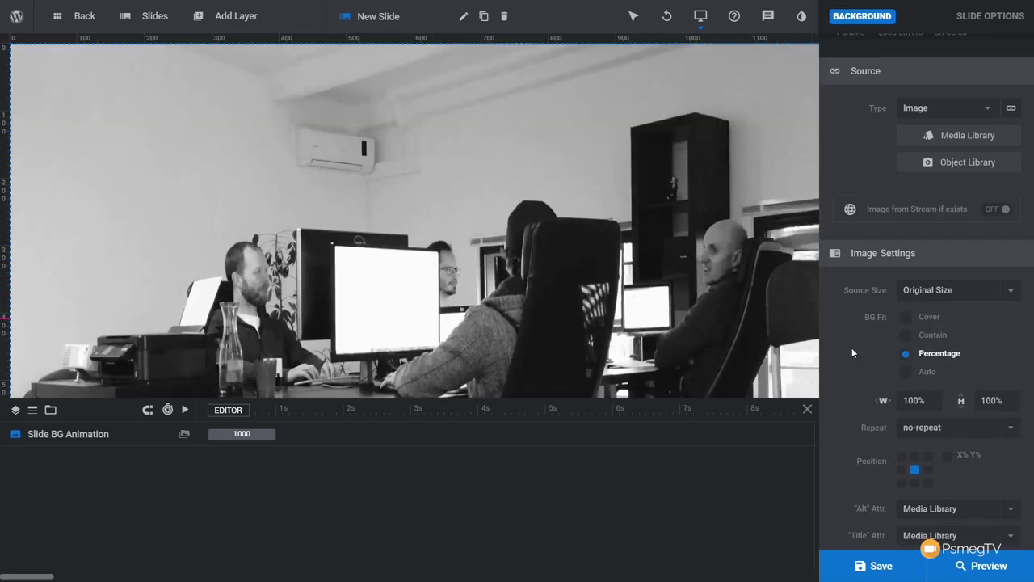
click(906, 372)
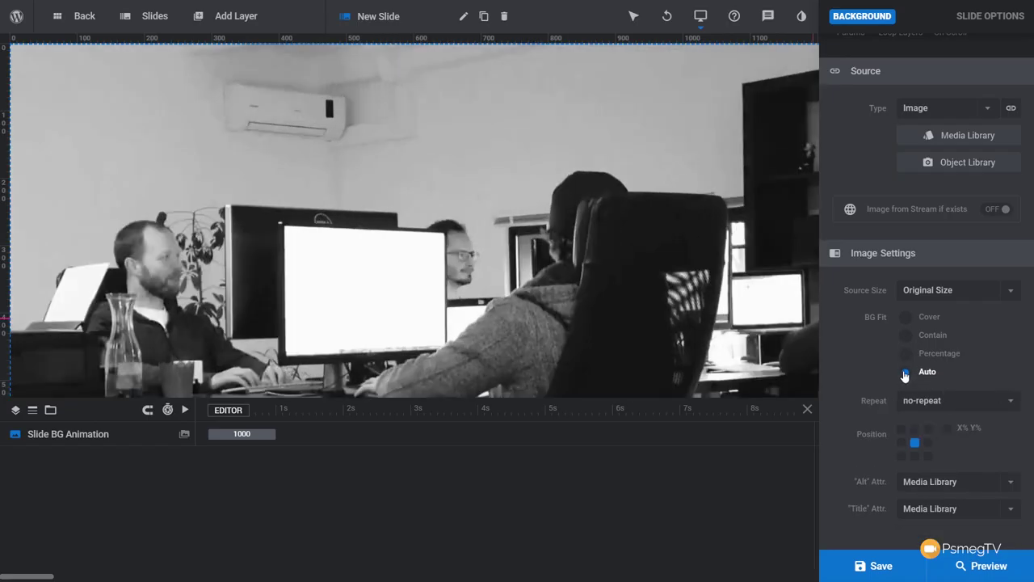
click(907, 321)
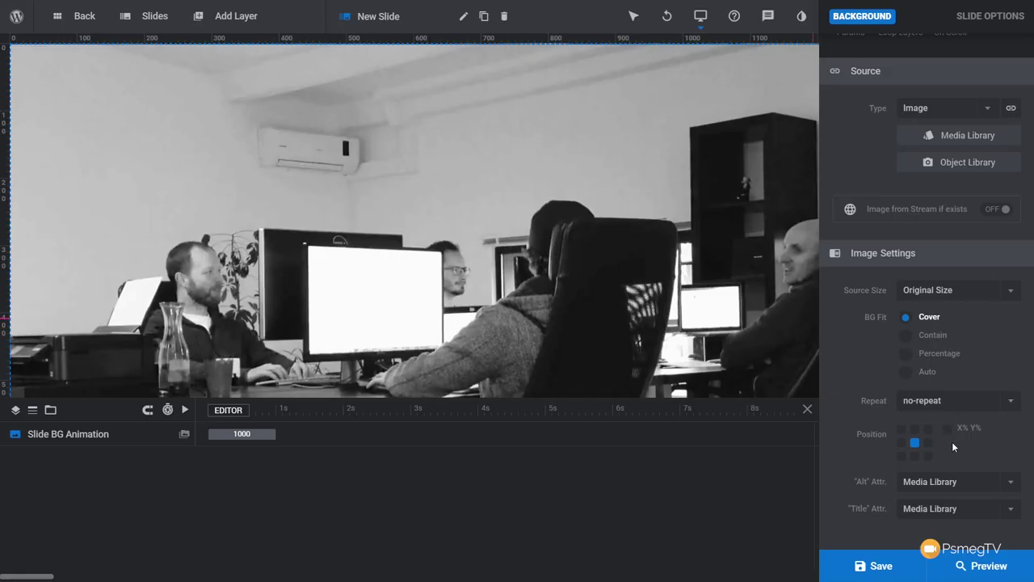
click(946, 402)
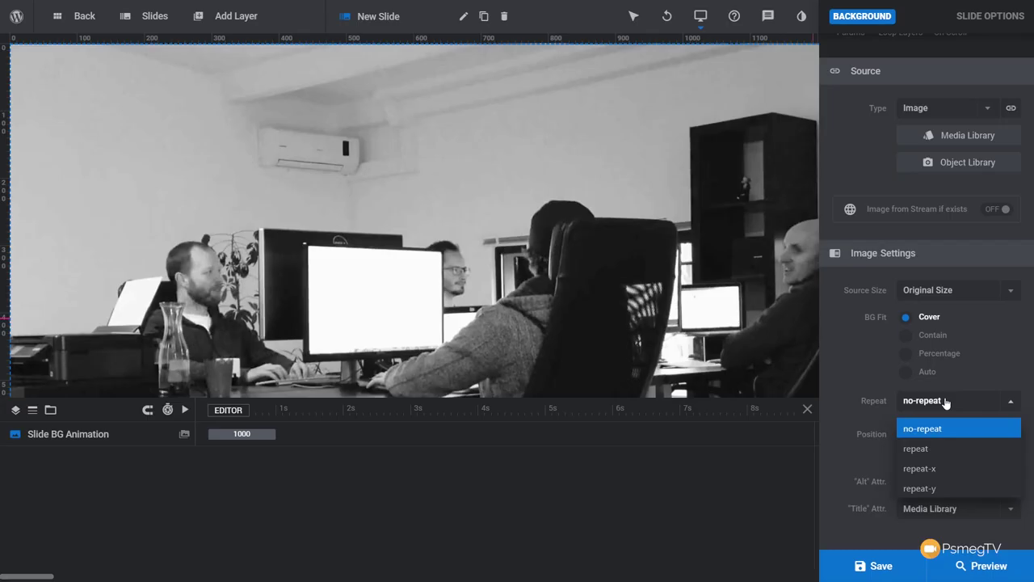
click(946, 402)
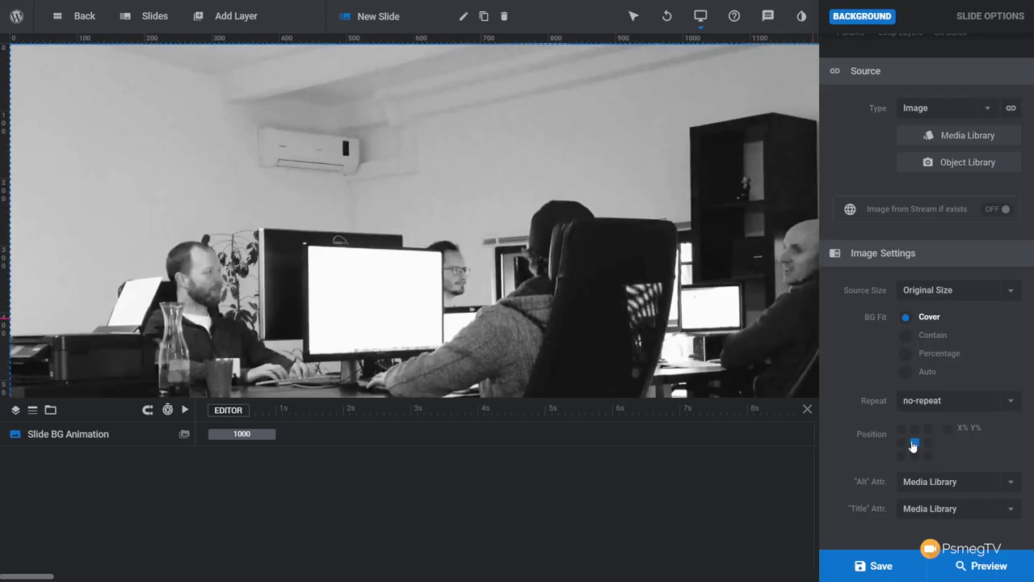
Try different anchor positions for the background image, ending with the top-left one
click(914, 429)
click(928, 429)
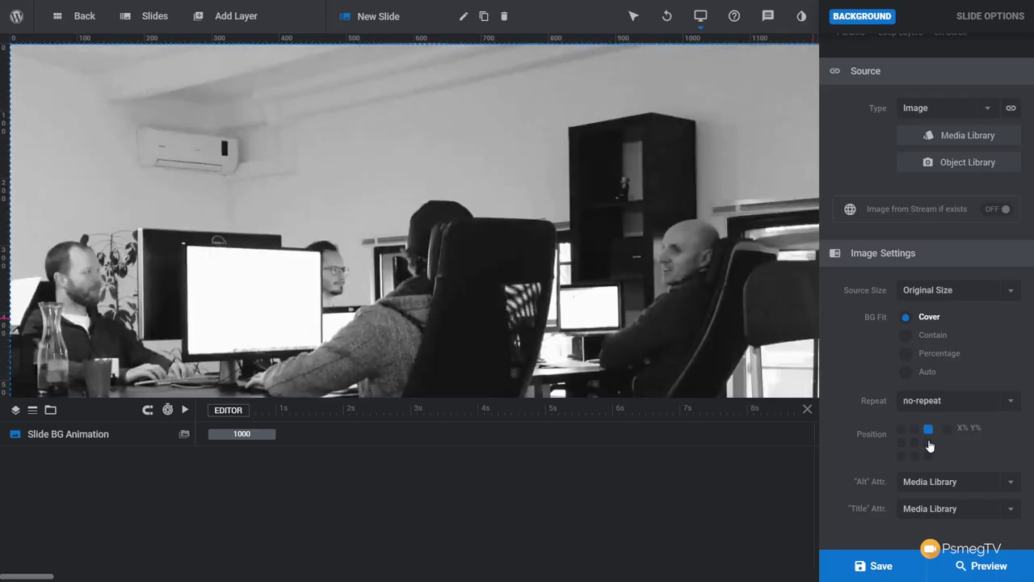
click(927, 443)
click(915, 457)
click(901, 429)
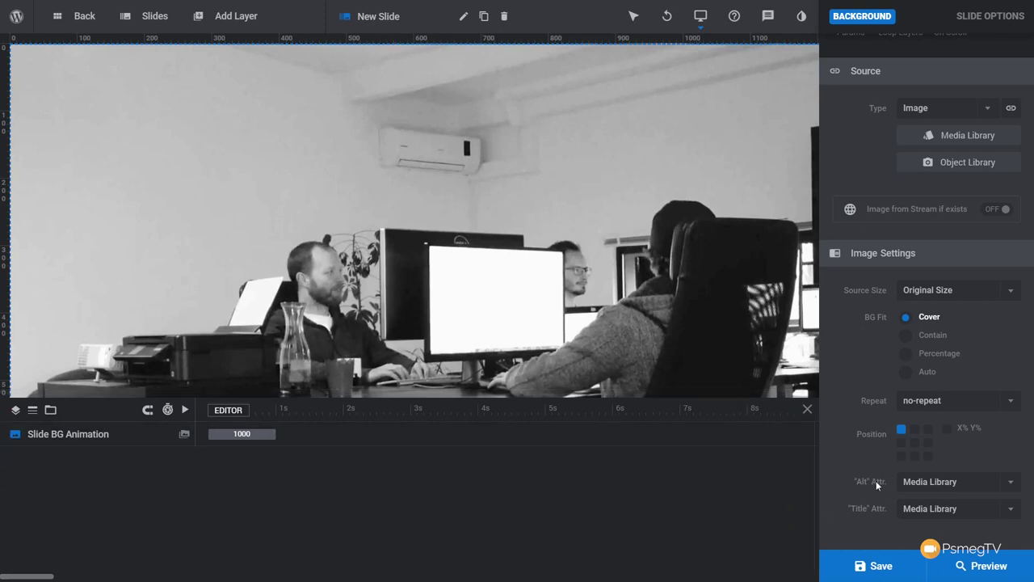
Try the Filename and Custom sources for the alt attribute, restore Media Library, and view the title attribute options
click(935, 483)
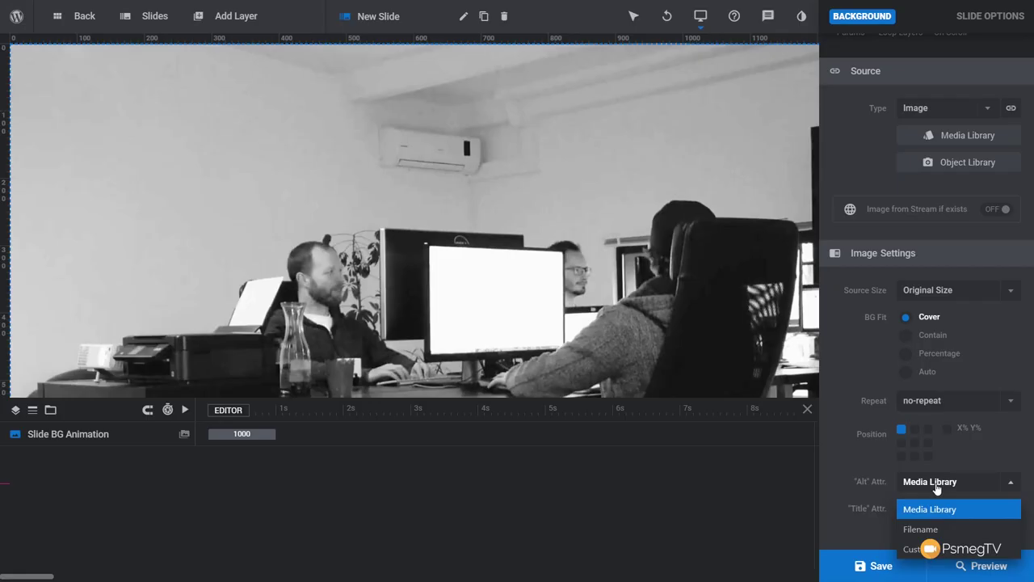
click(928, 533)
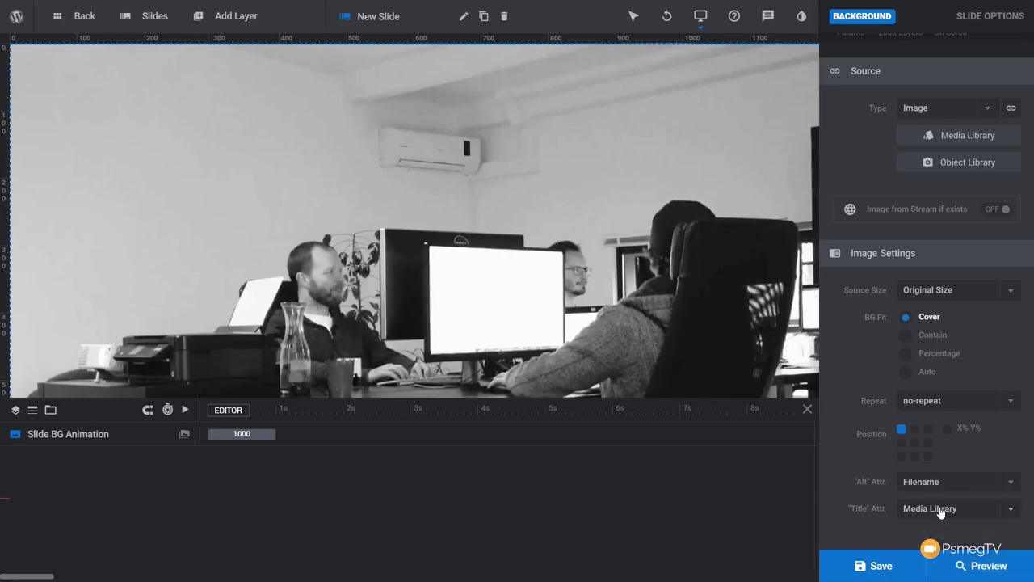
click(951, 483)
click(911, 549)
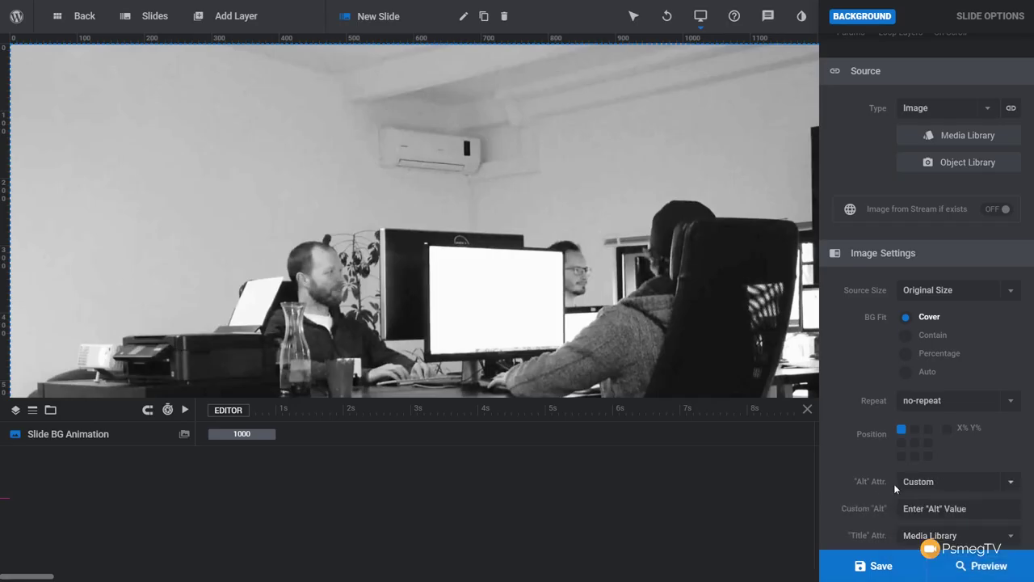
scroll(893, 483, down, 1)
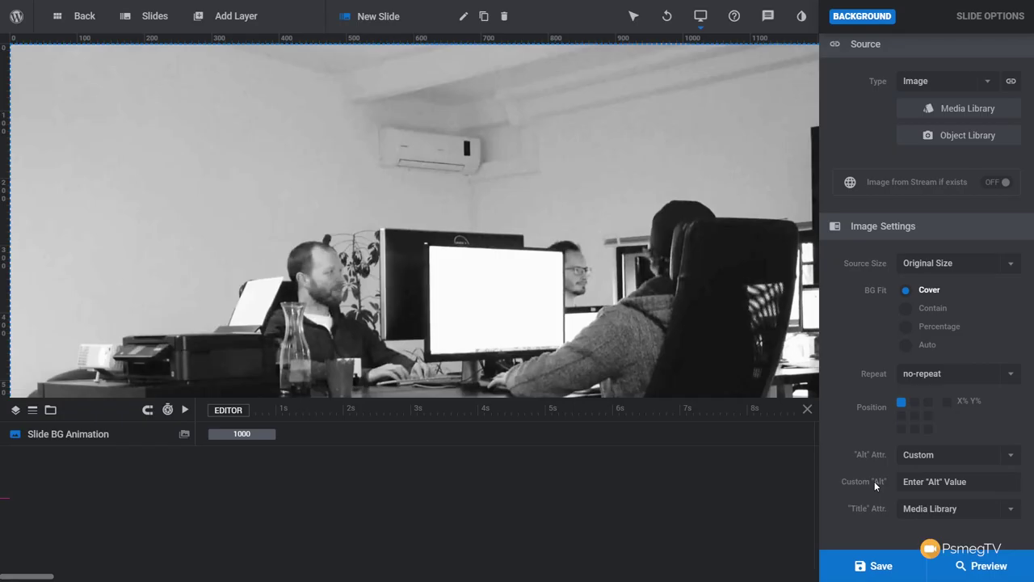
click(976, 457)
click(959, 482)
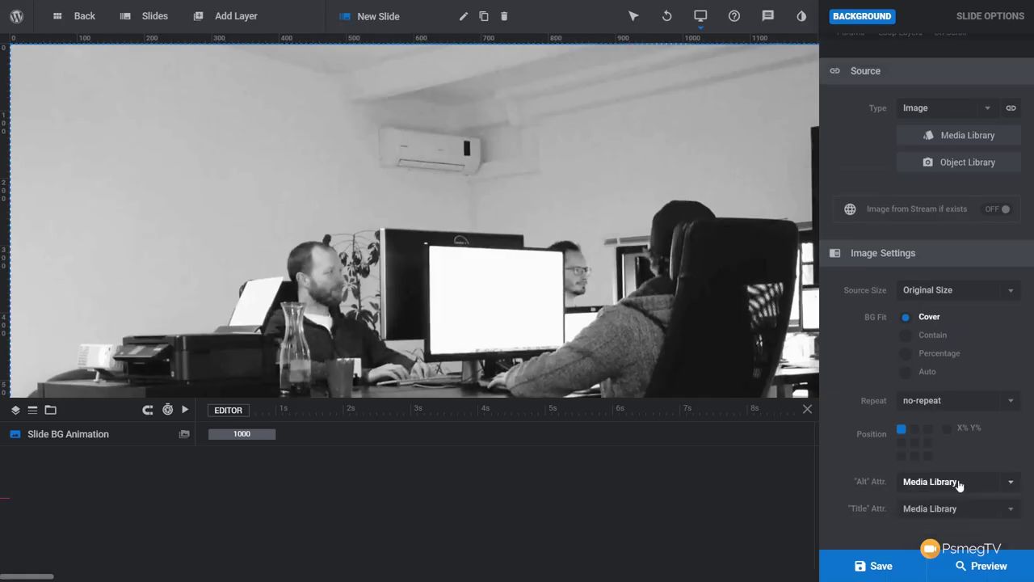
click(927, 517)
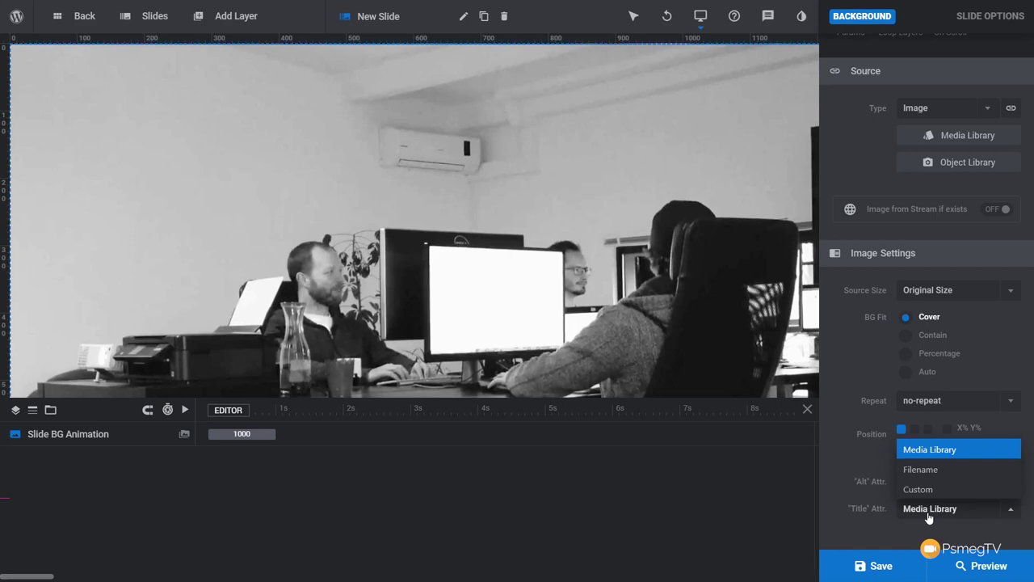
click(909, 535)
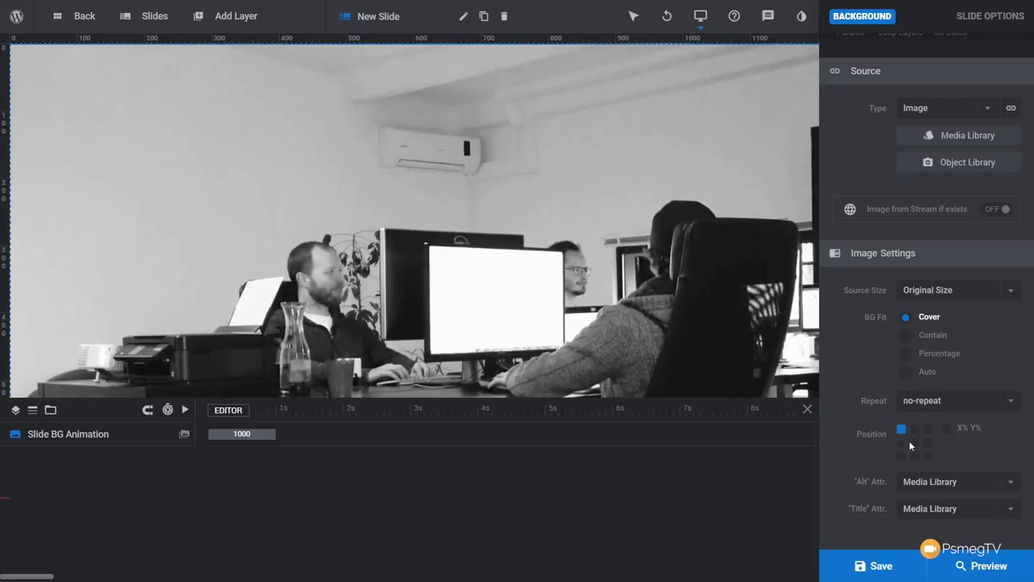
Add an image layer to the slide using logo.png from the WordPress Library
scroll(910, 445, up, 2)
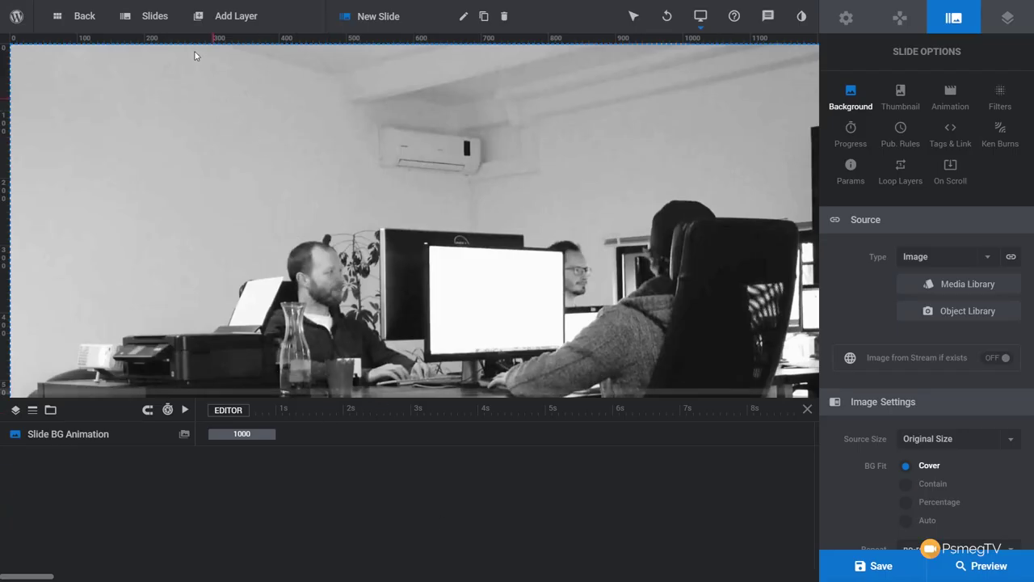
mouse_move(227, 22)
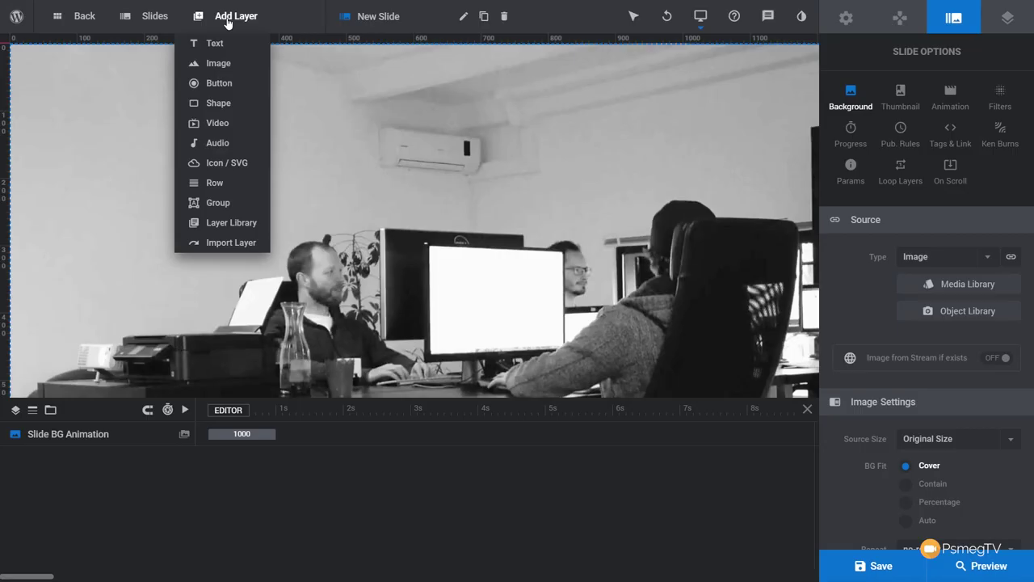
mouse_move(231, 70)
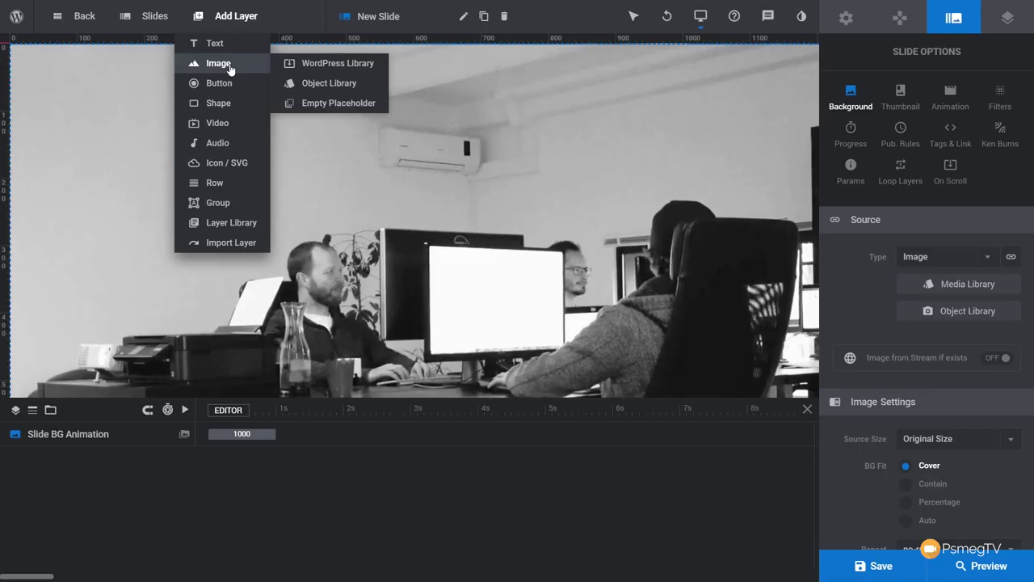
click(338, 63)
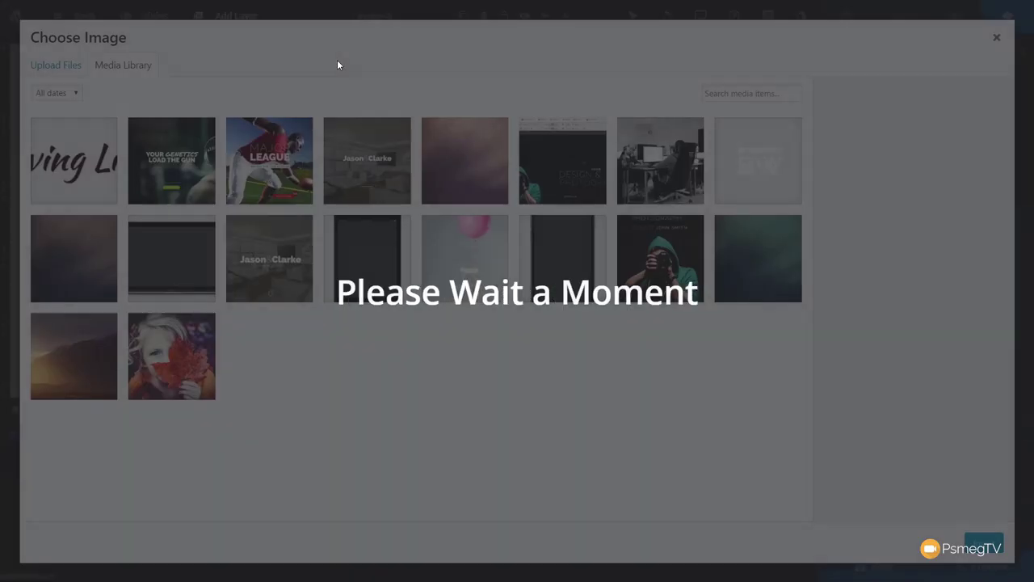
click(87, 173)
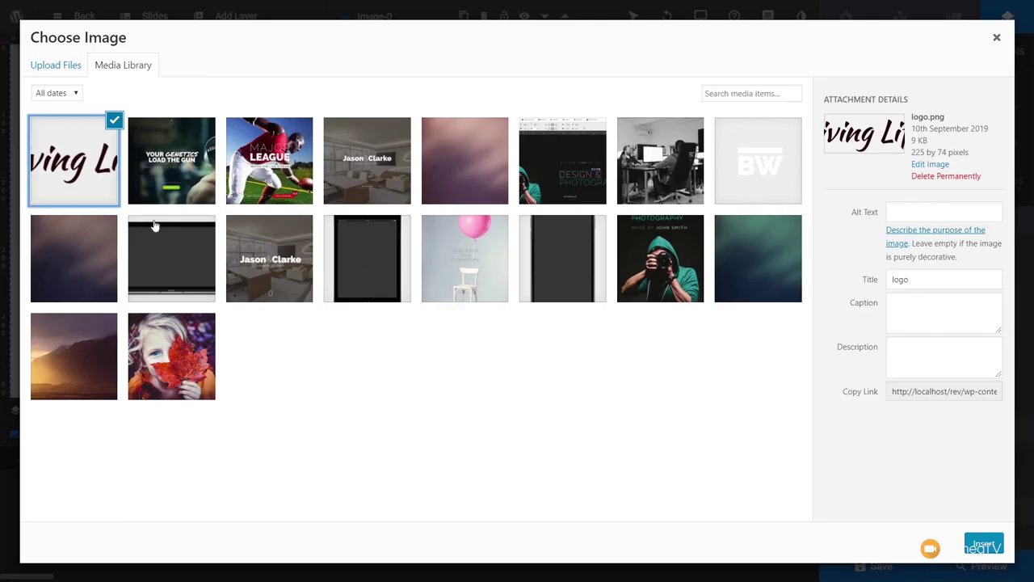
click(982, 546)
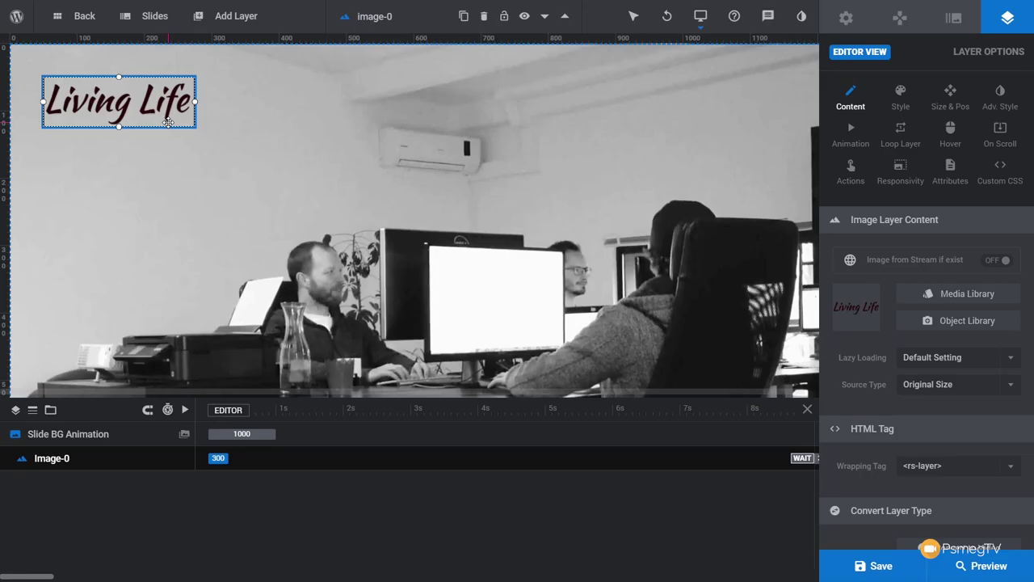
Enlarge the logo proportionally to about 246 by 81 px and move it to about X 56 px, Y 41 px
mouse_move(168, 121)
mouse_down()
mouse_move(287, 149)
mouse_move(133, 103)
mouse_move(173, 115)
mouse_move(157, 105)
mouse_up()
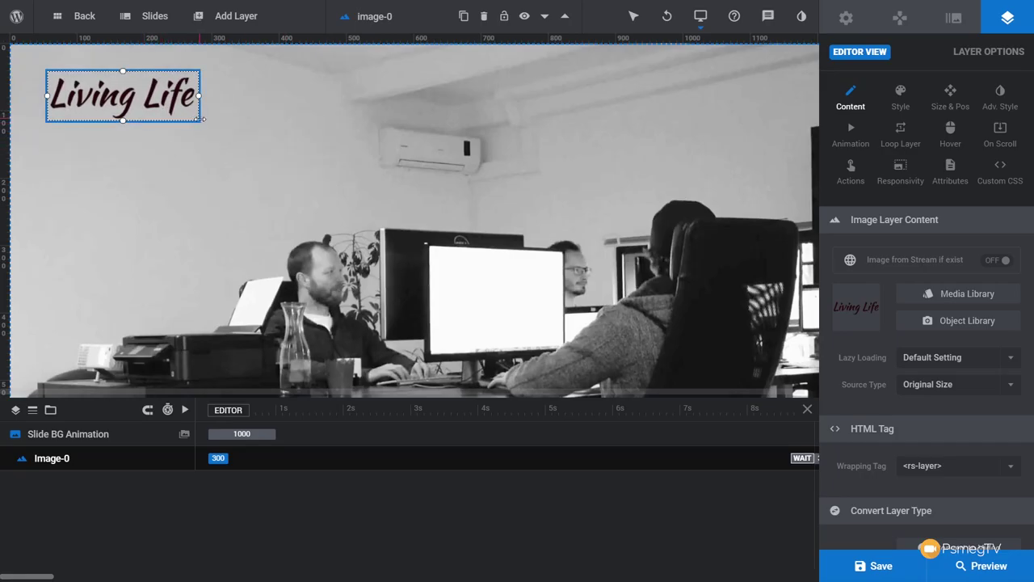
mouse_move(200, 95)
mouse_down()
mouse_move(321, 114)
mouse_move(215, 96)
mouse_up()
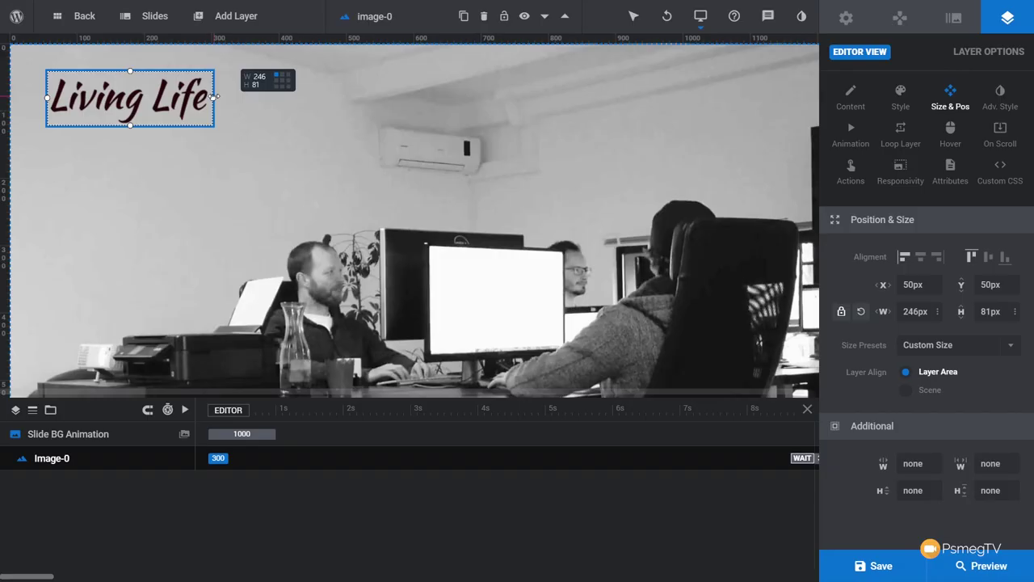
drag(214, 96, 214, 96)
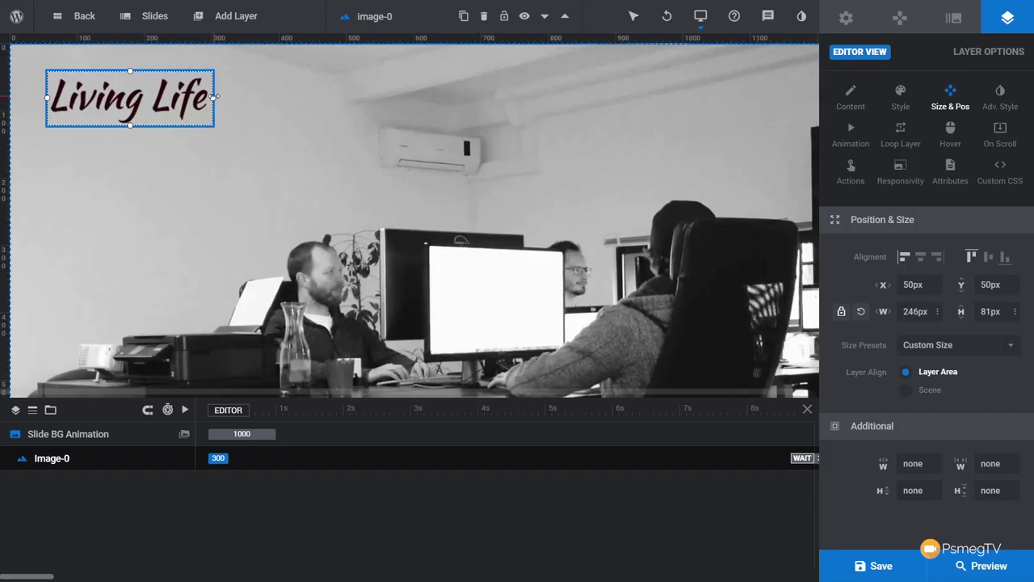
click(100, 98)
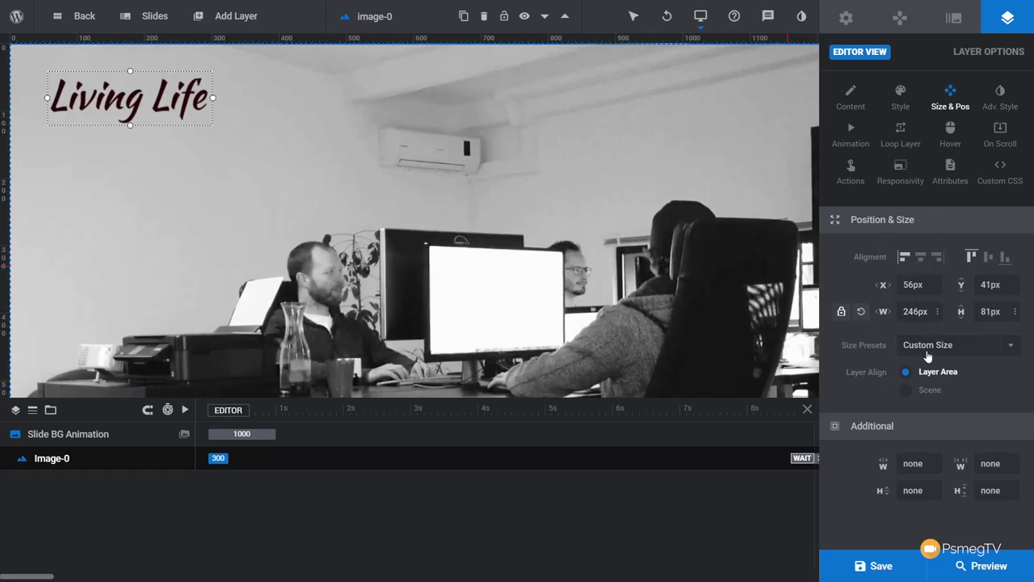
Try different horizontal and vertical alignments for the logo, ending with left and top, and move it back away from the slide's corner
click(917, 259)
click(904, 256)
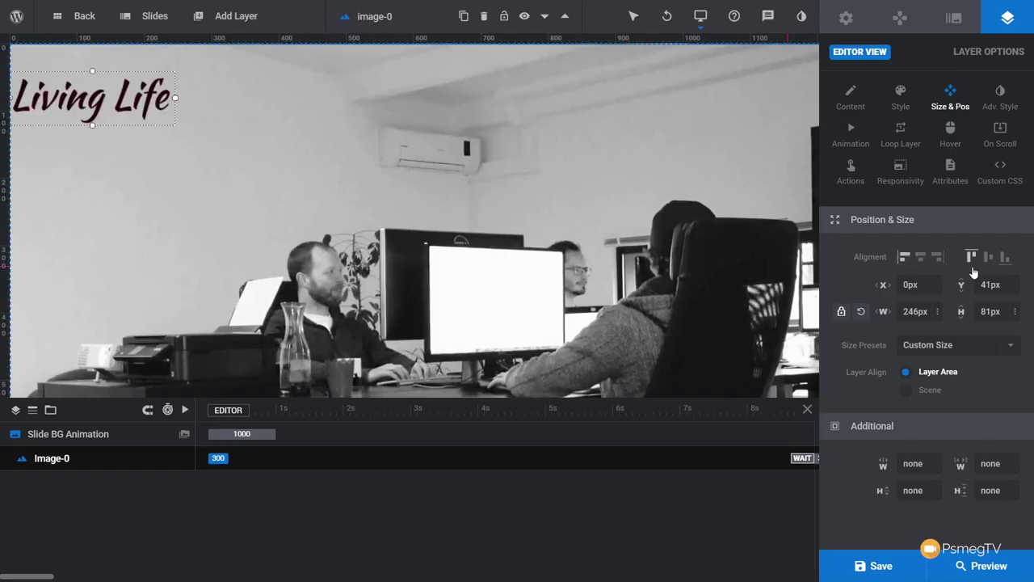
click(988, 260)
click(972, 260)
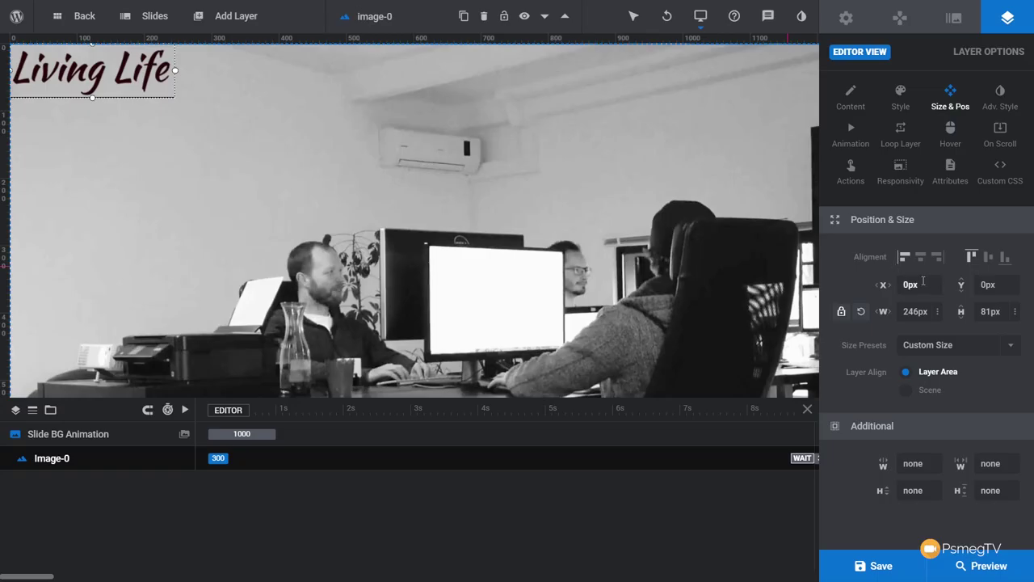
drag(118, 66, 148, 92)
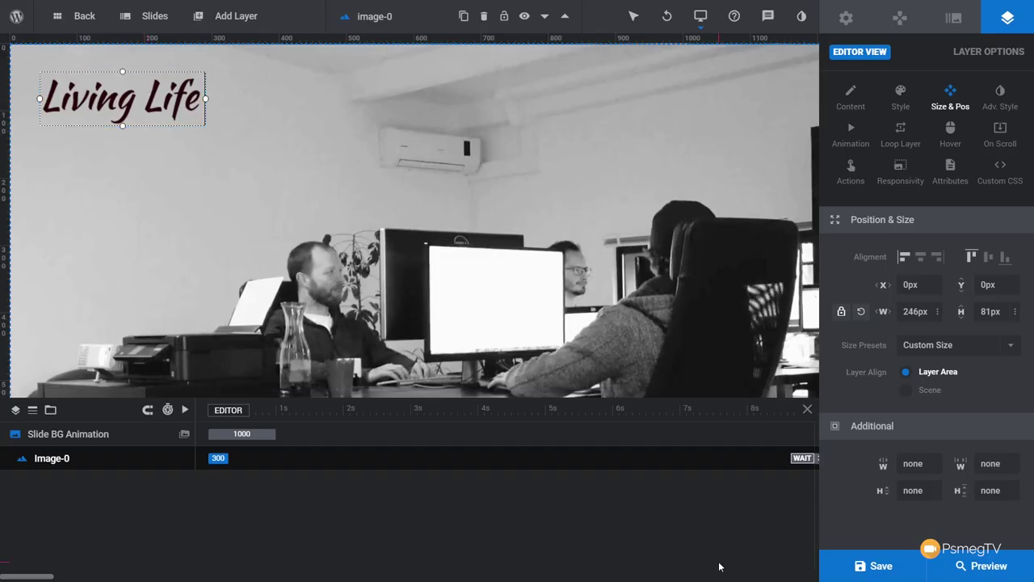
Try the Full Width size preset on the logo and return it to Custom Size
click(978, 352)
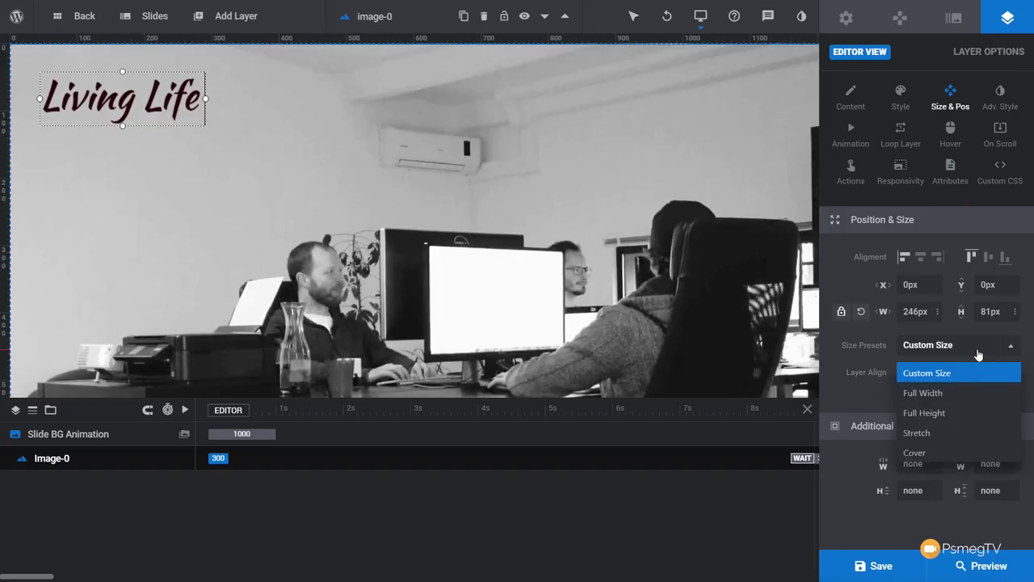
click(957, 393)
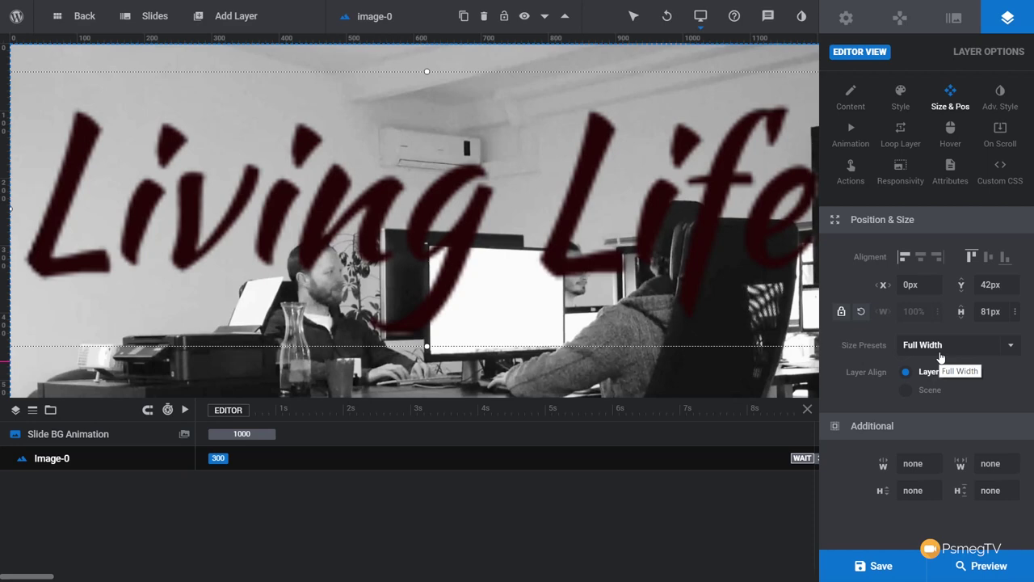
click(939, 354)
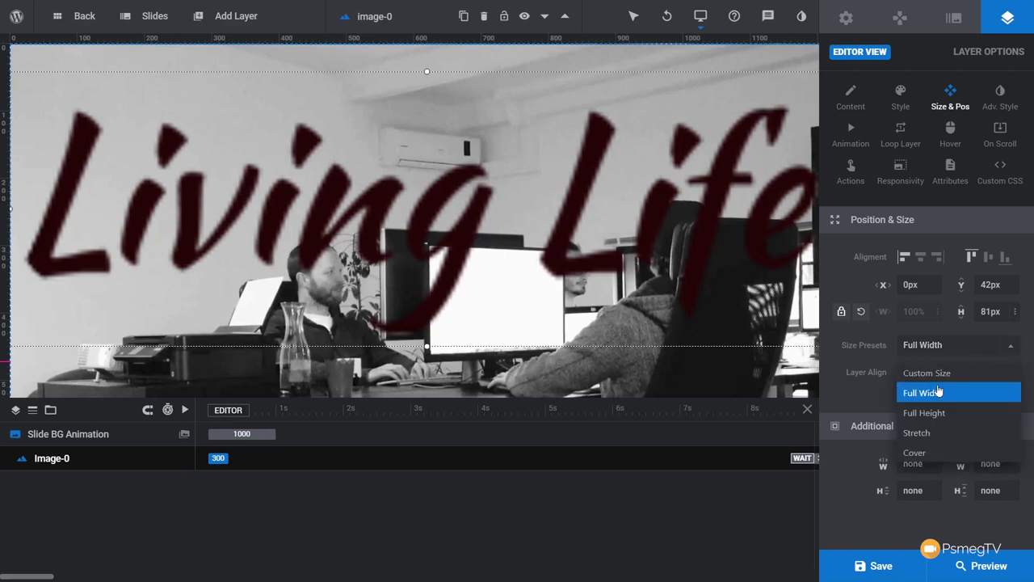
click(936, 374)
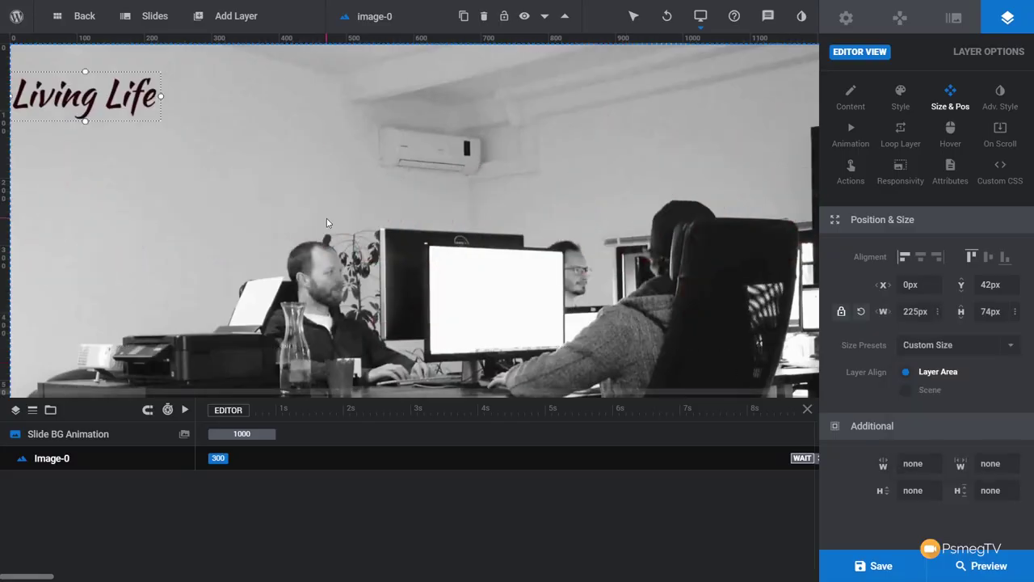
Move the logo to about X 34 px, Y 30 px and rename its layer Logo
drag(105, 81, 129, 74)
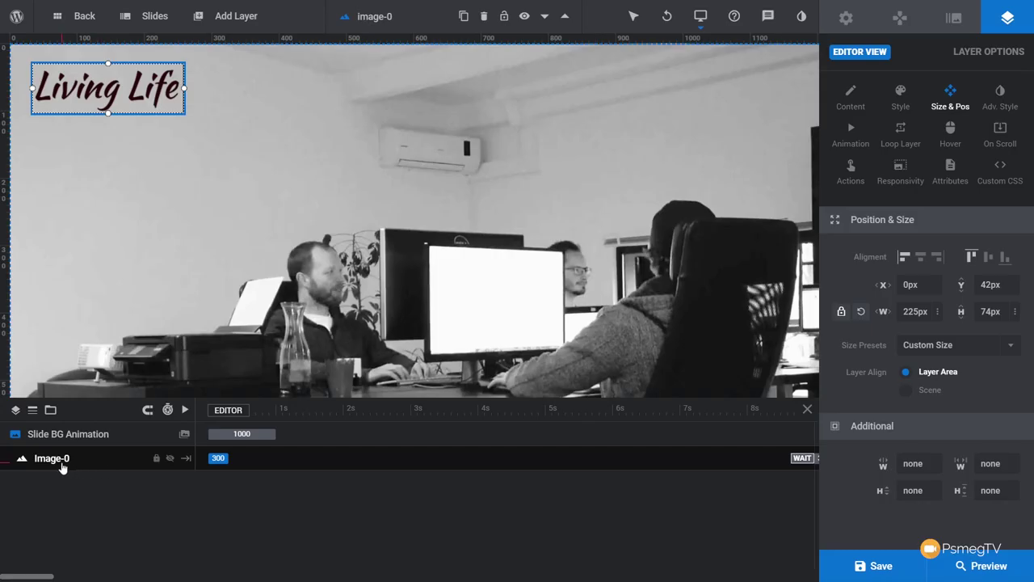
click(393, 17)
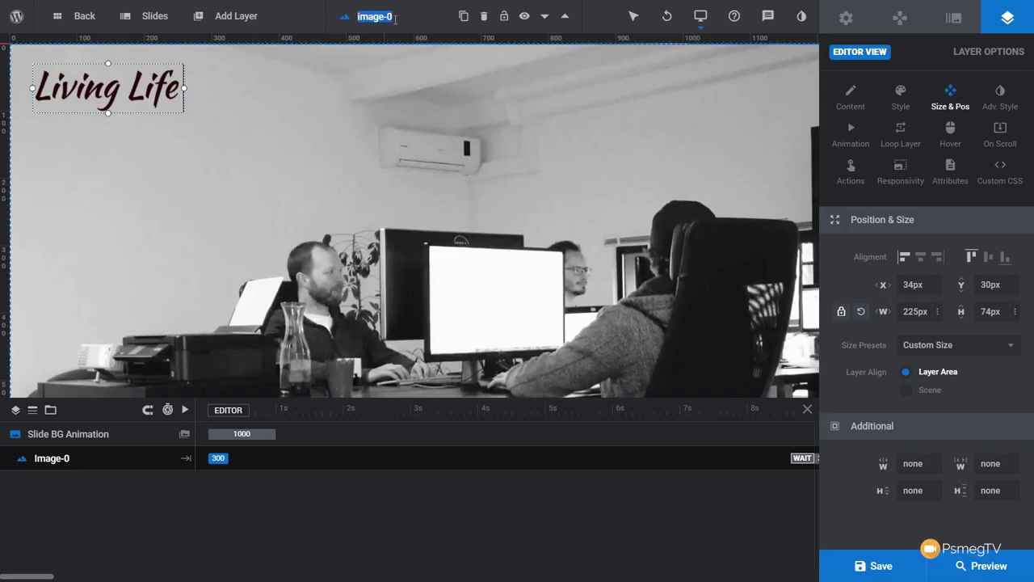
text(Logo)
click(112, 345)
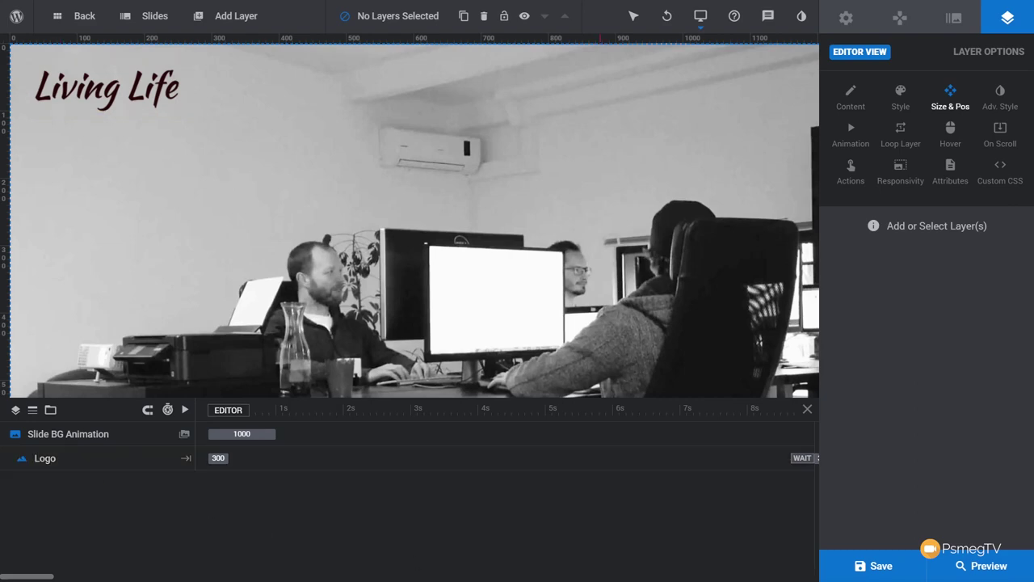
Lengthen the Logo layer's entrance animation to 1000 ms on the timeline and delay its start to about 950 ms
click(61, 463)
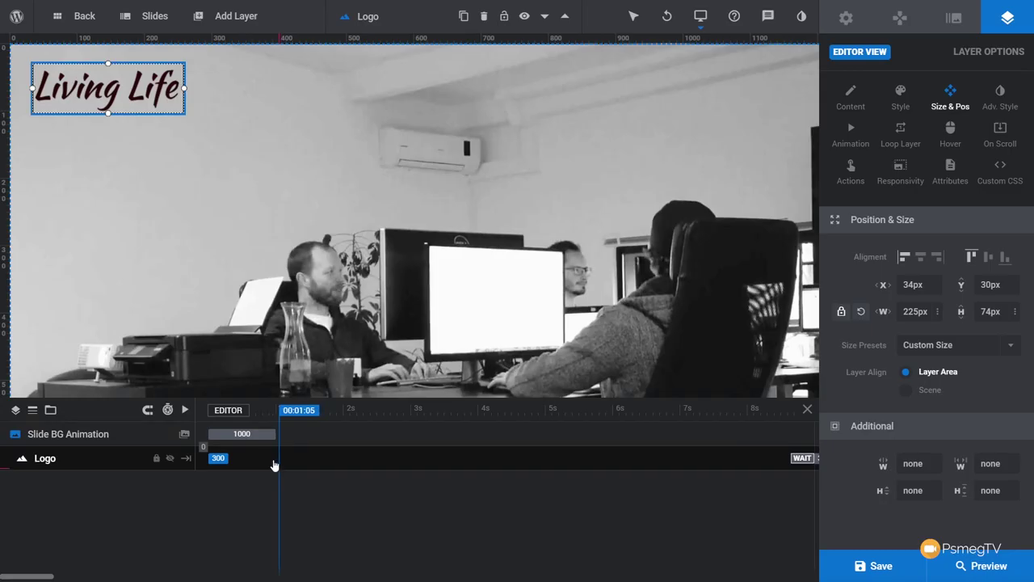
click(224, 434)
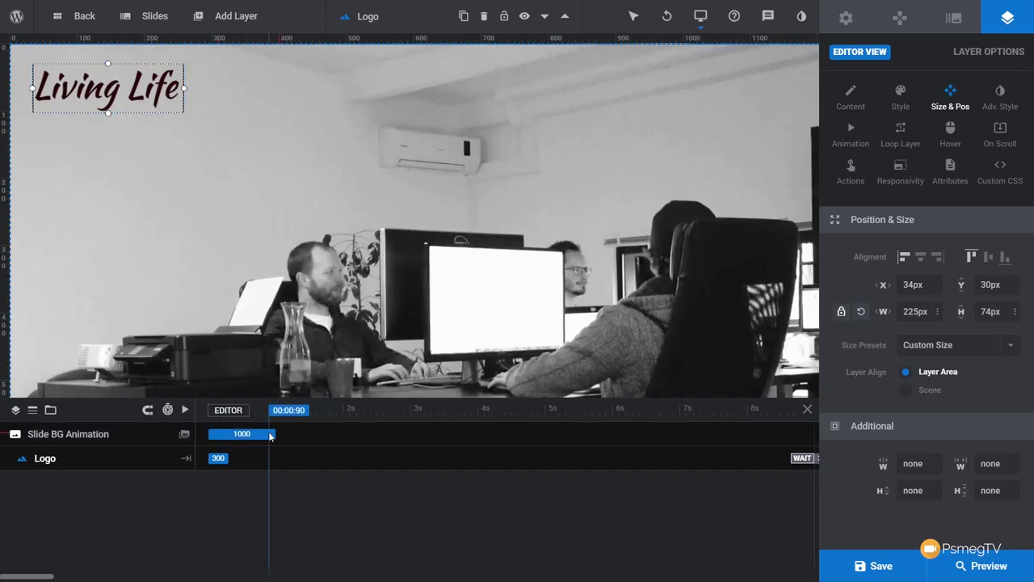
click(219, 458)
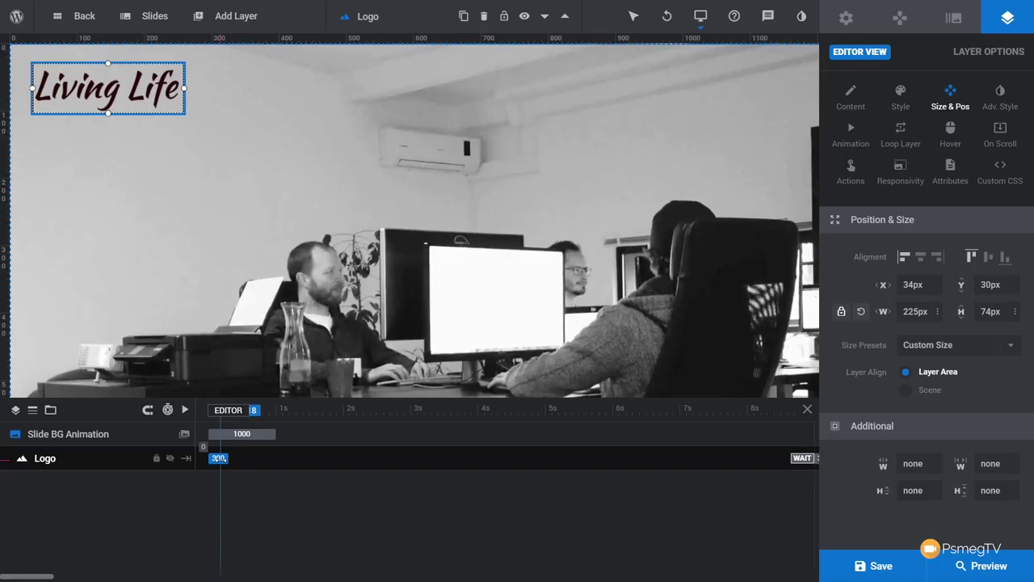
drag(226, 458, 300, 458)
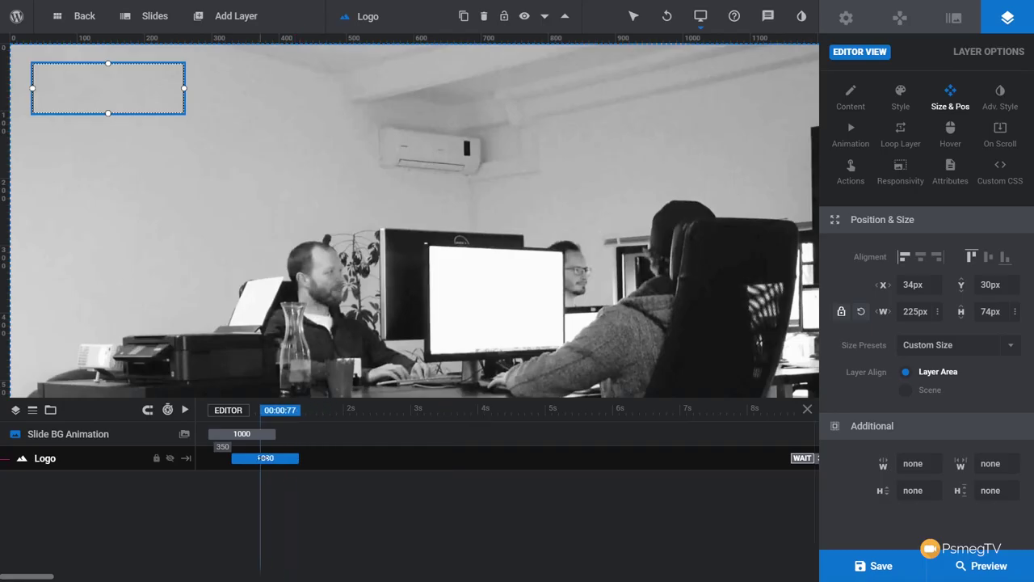
drag(260, 458, 291, 458)
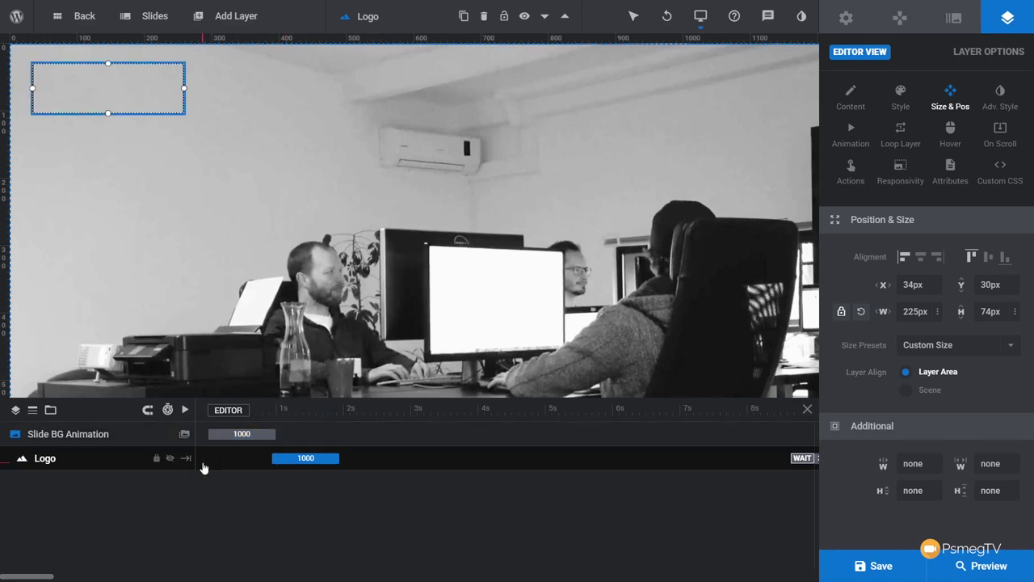
Play the slide's timeline once and shorten the Logo layer's entrance animation to about 320 ms
click(185, 410)
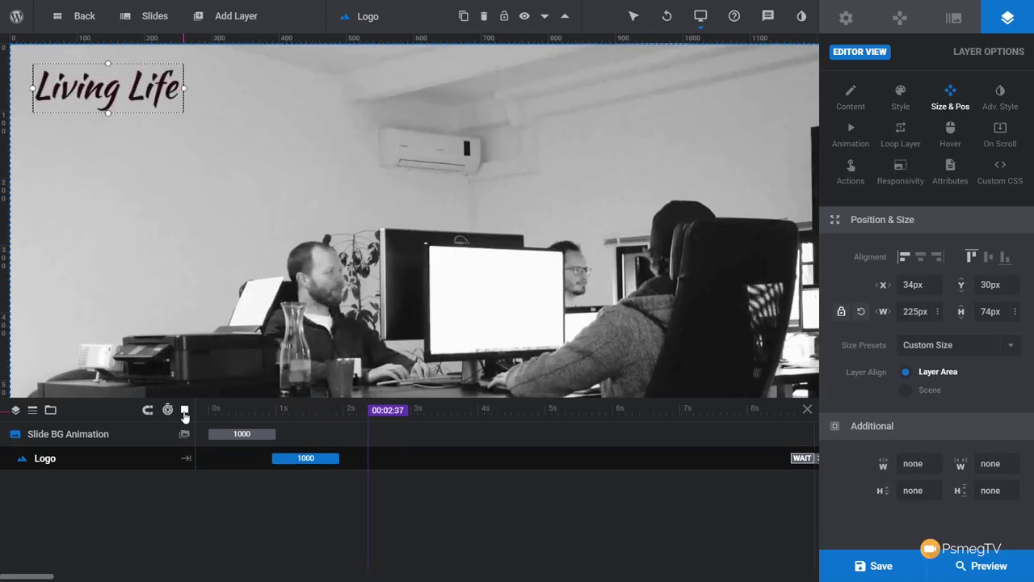
click(185, 411)
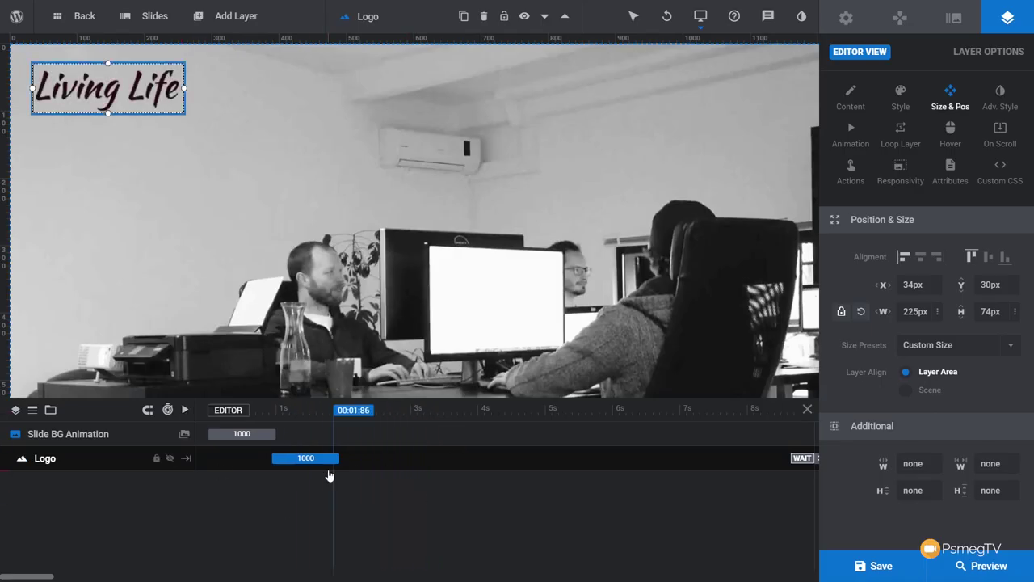
drag(339, 458, 293, 459)
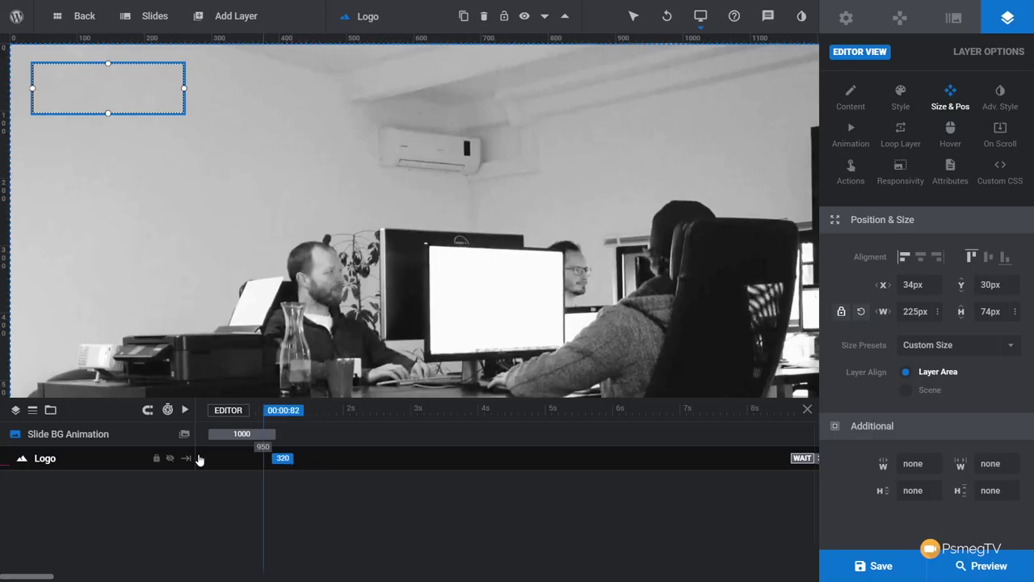
Play the slide's timeline and apply the Long Slide from Left preset to the Logo layer's entrance animation
click(184, 412)
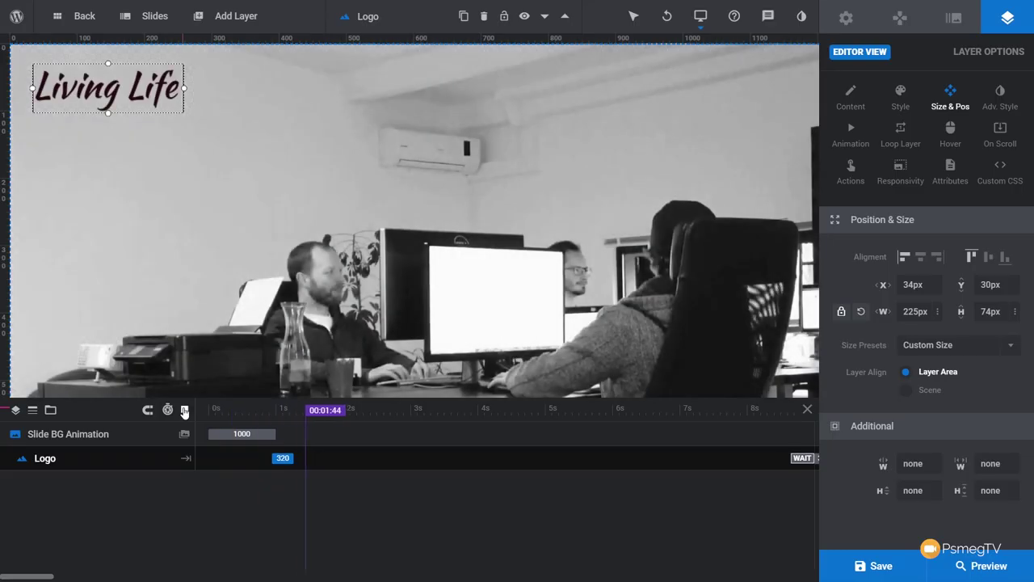
click(184, 412)
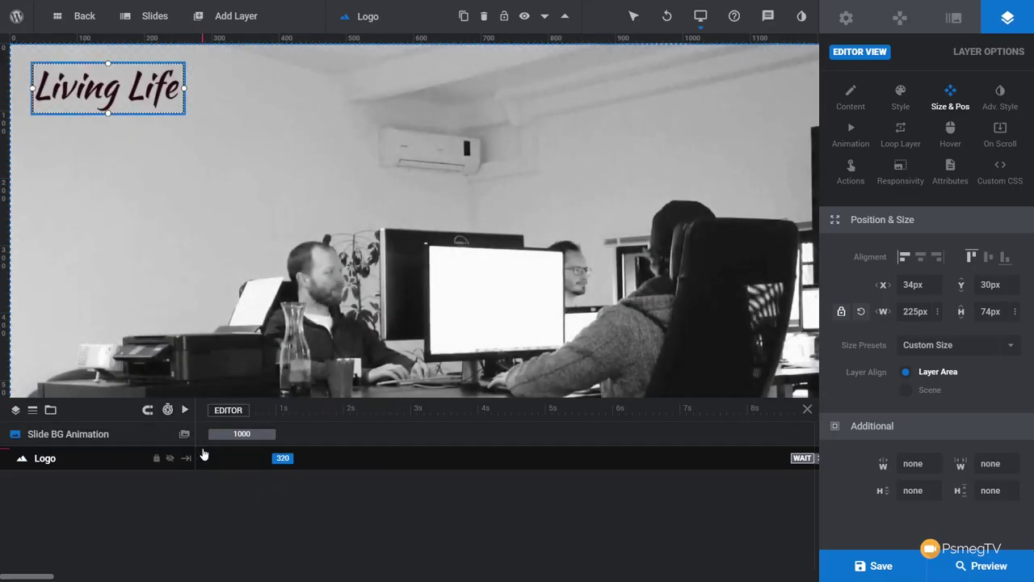
click(283, 457)
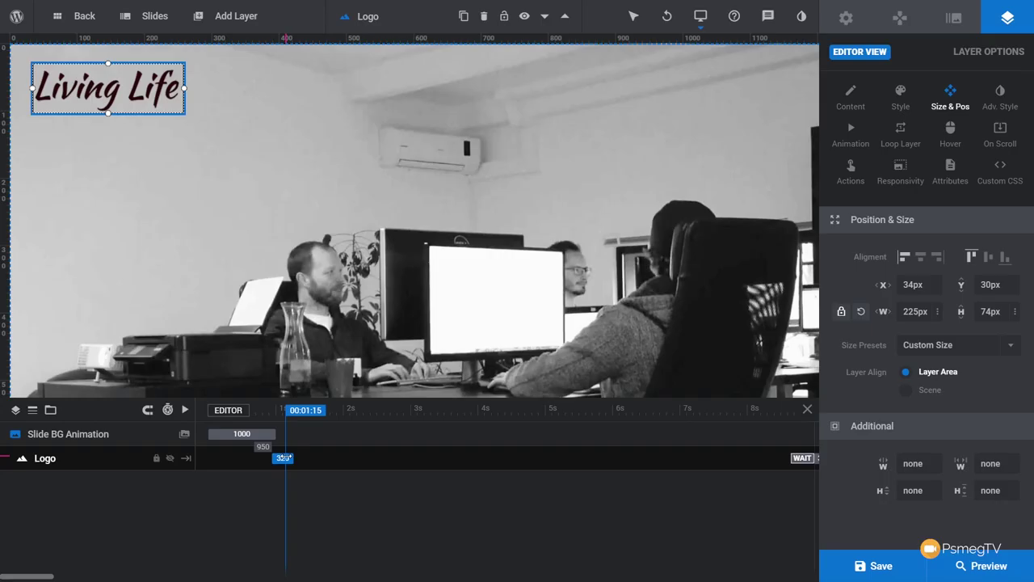
click(282, 457)
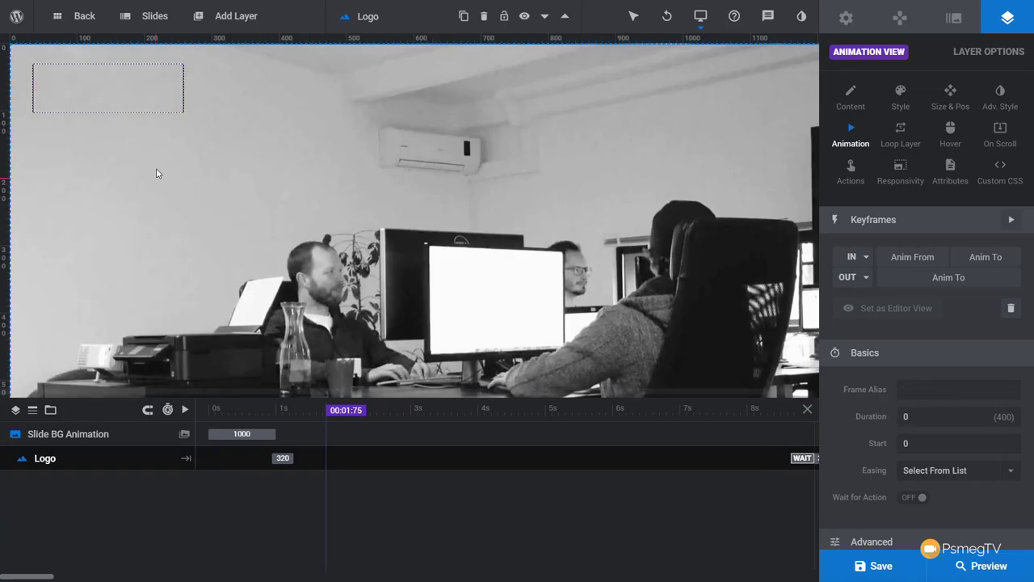
click(291, 411)
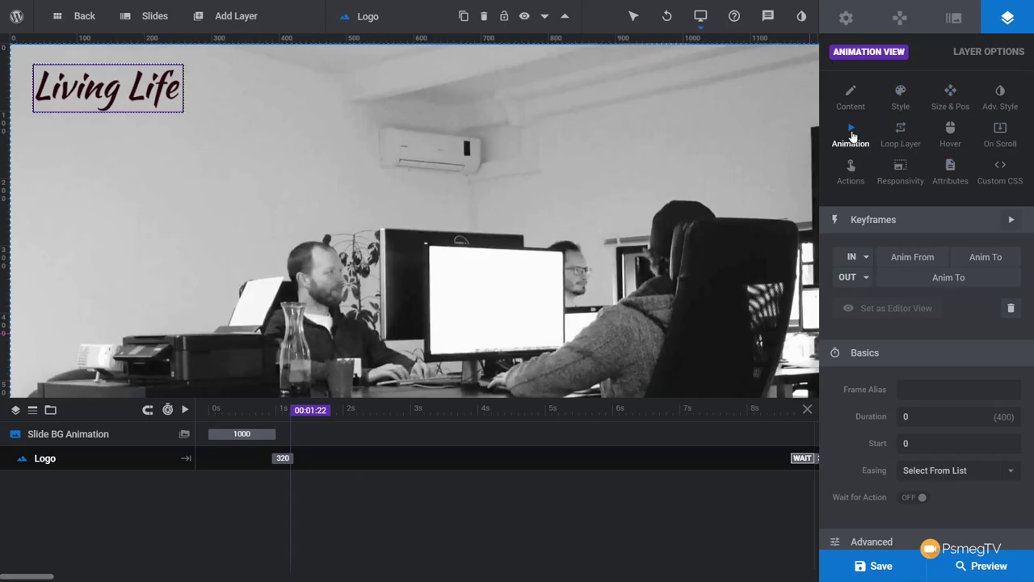
click(865, 258)
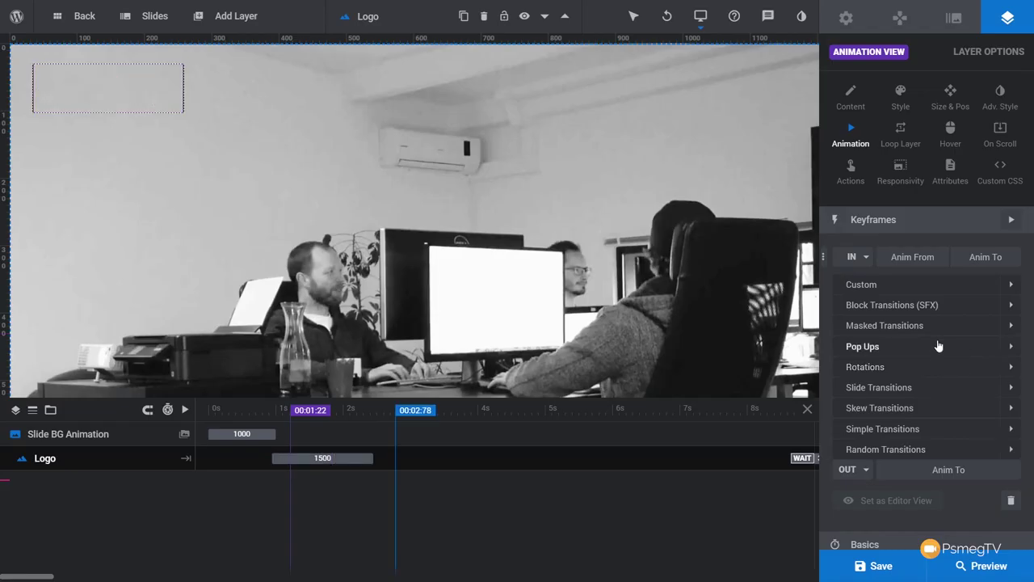
click(926, 391)
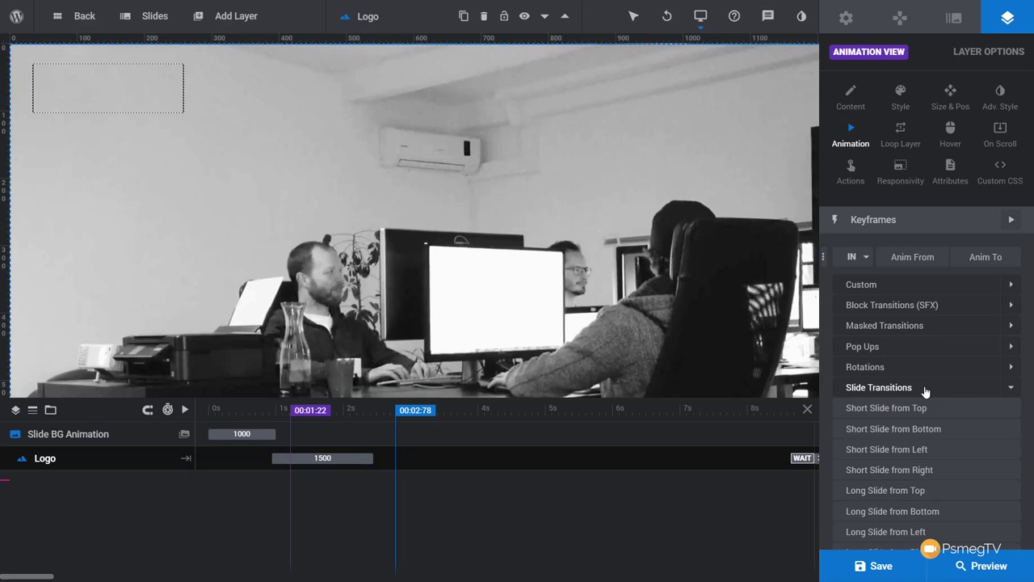
scroll(925, 391, down, 2)
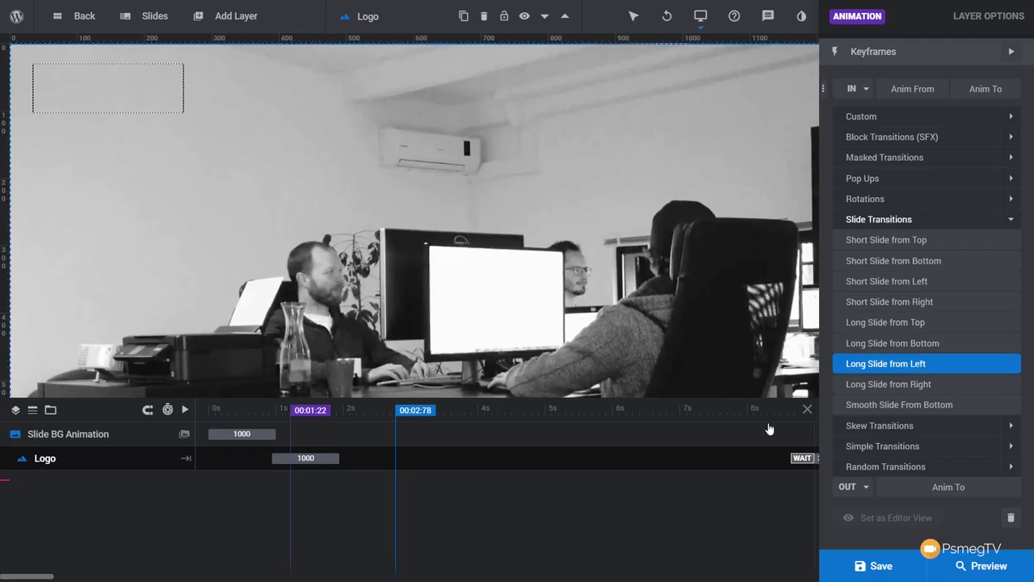
Play the timeline to check the slide-in and shorten the Logo layer's entrance animation to 810 ms
click(186, 411)
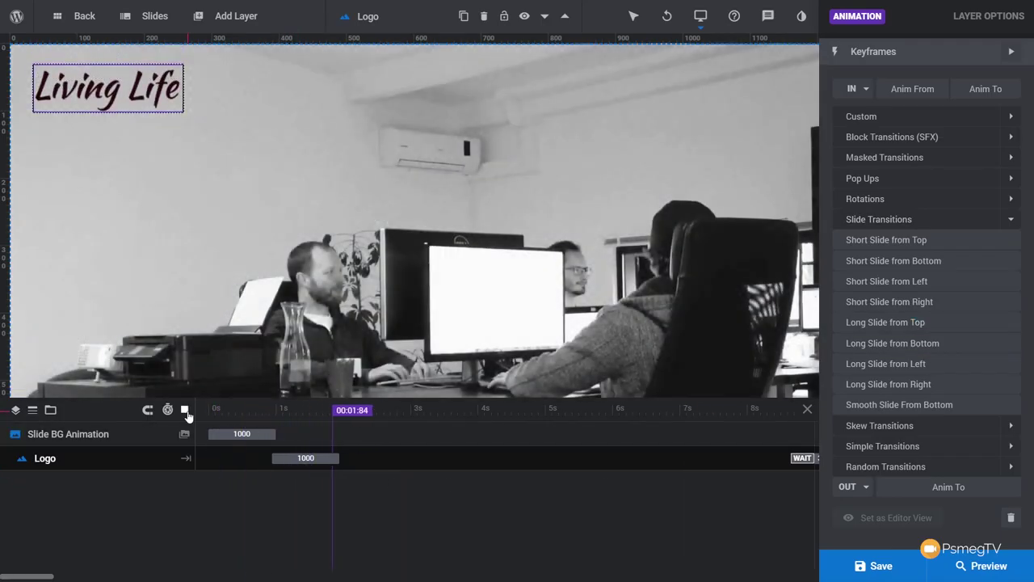
click(186, 410)
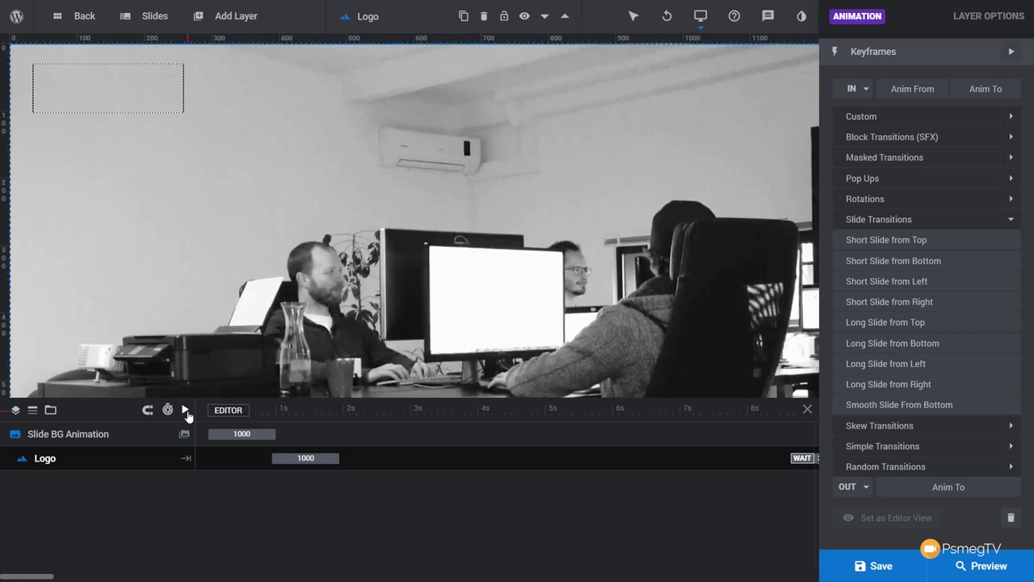
click(307, 457)
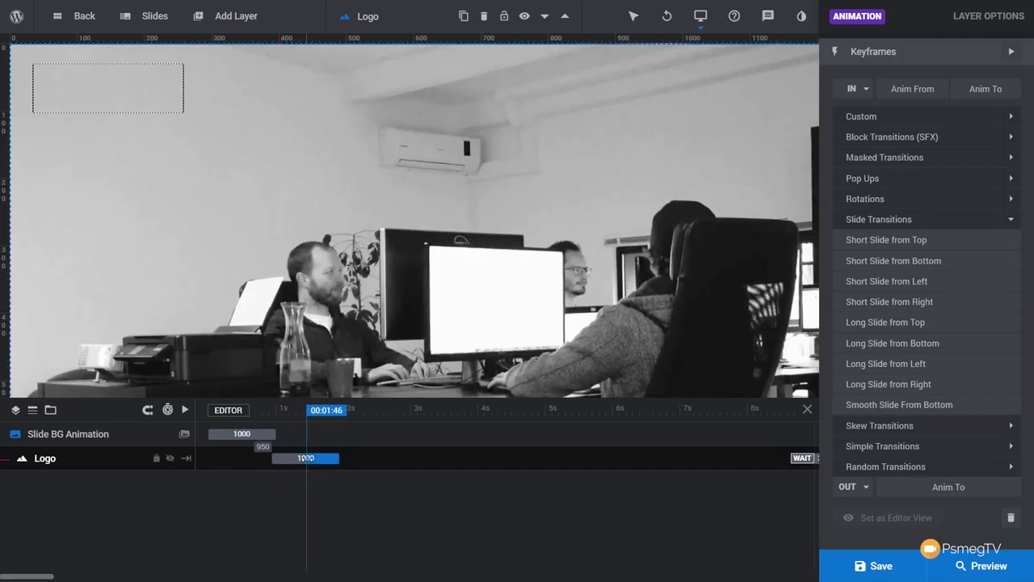
mouse_move(339, 457)
mouse_down()
mouse_move(358, 457)
mouse_move(326, 457)
mouse_up()
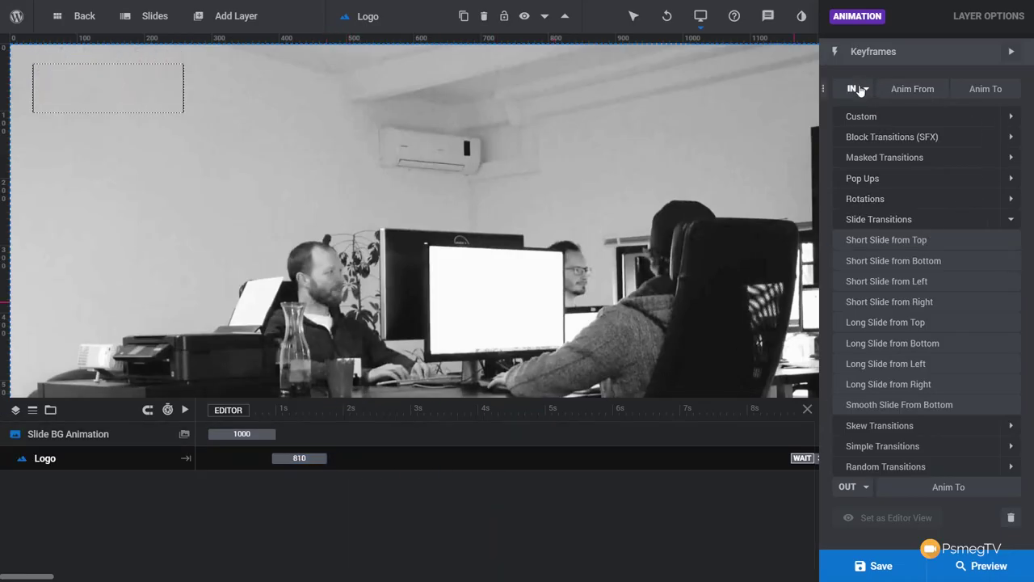
Examine the OUT transition presets and the Logo layer's exit animation at the end of the timeline
click(869, 112)
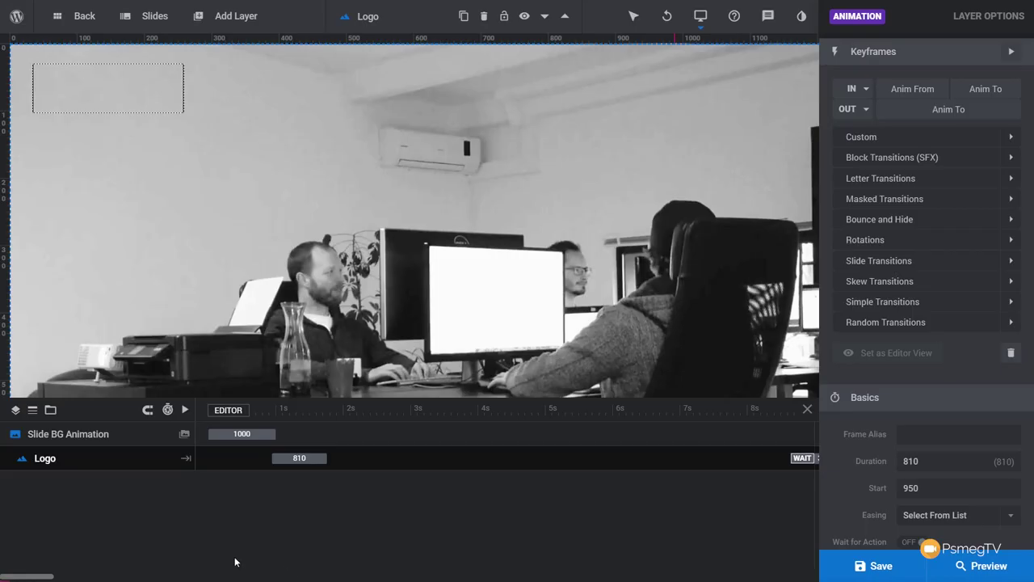
drag(42, 577, 63, 578)
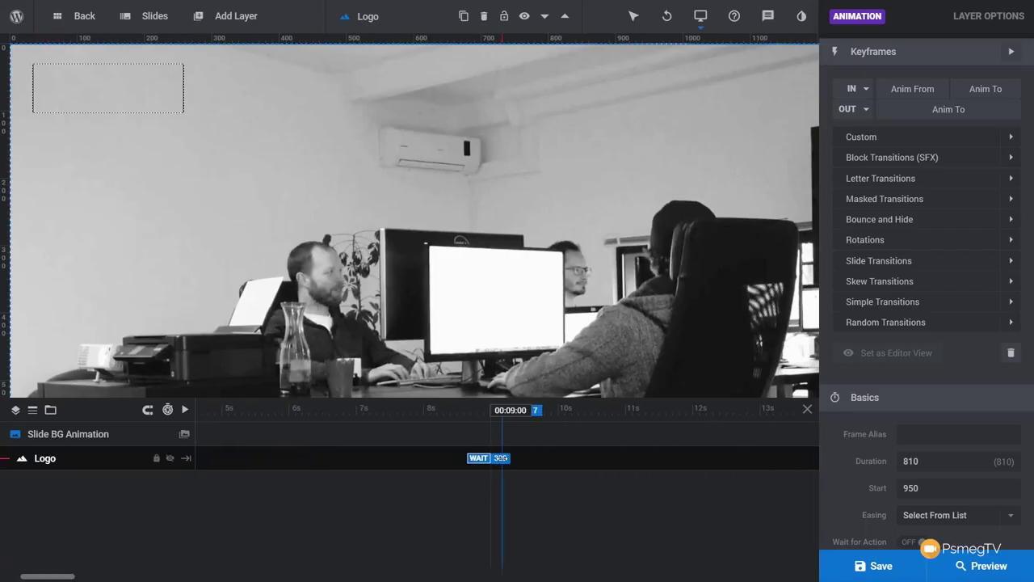
click(495, 459)
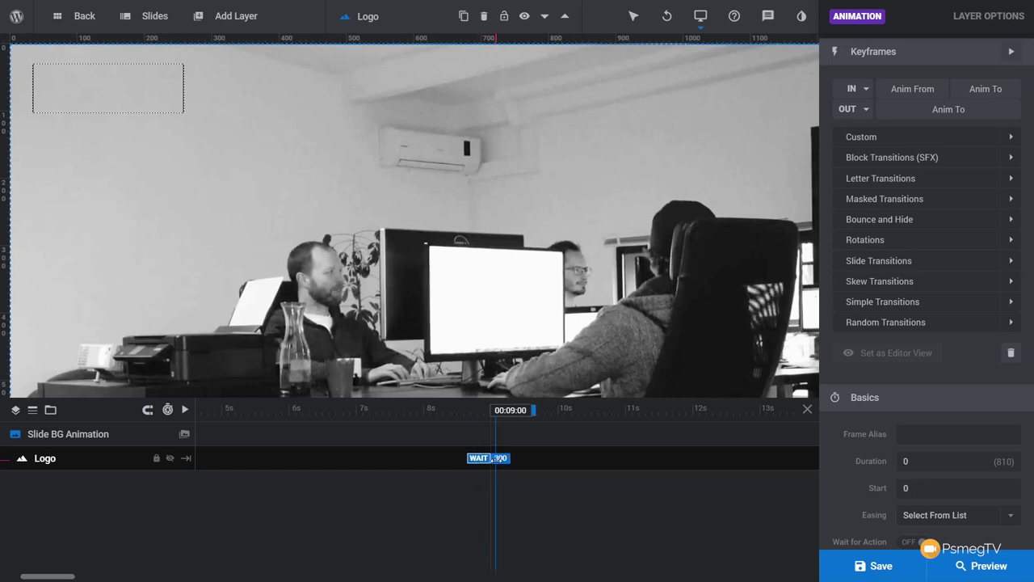
click(866, 110)
click(866, 110)
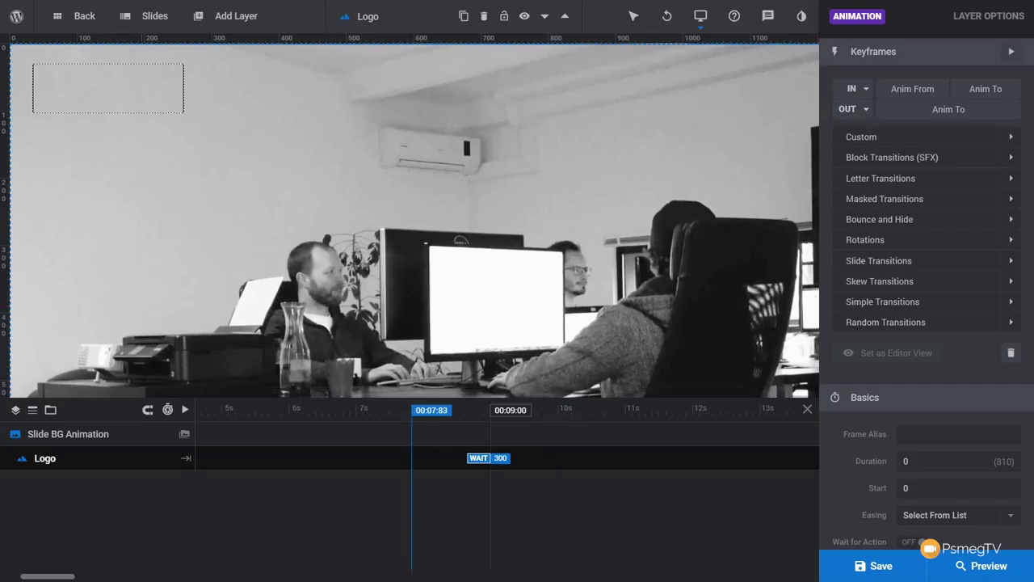
drag(45, 579, 24, 579)
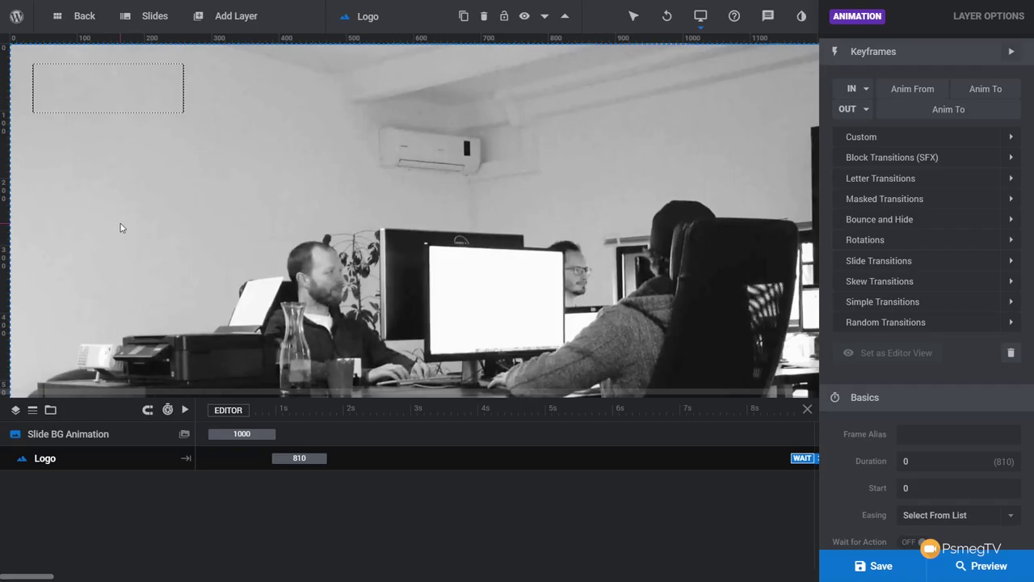
Save the slider module and add a second, blank slide
click(901, 570)
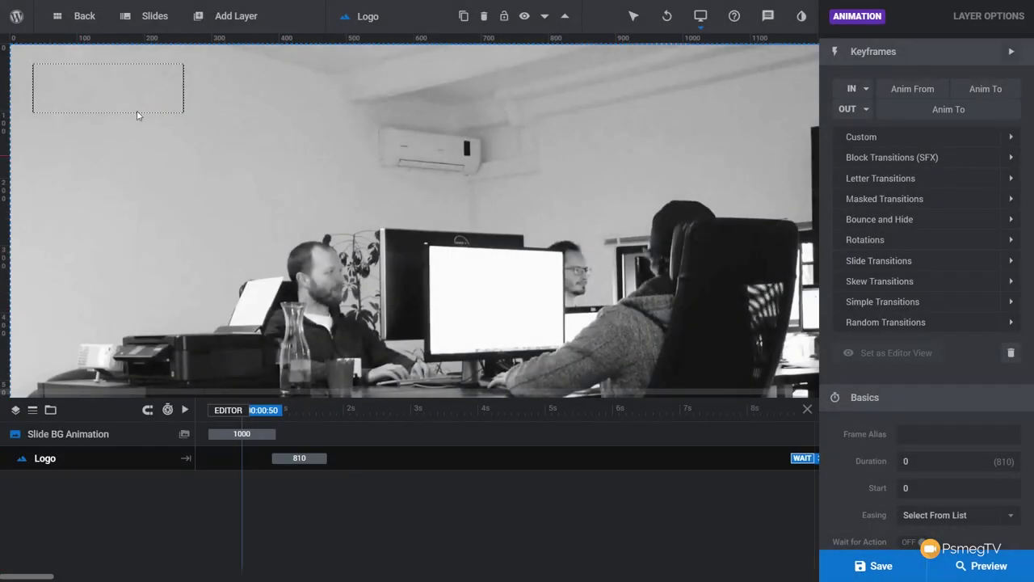
mouse_move(168, 19)
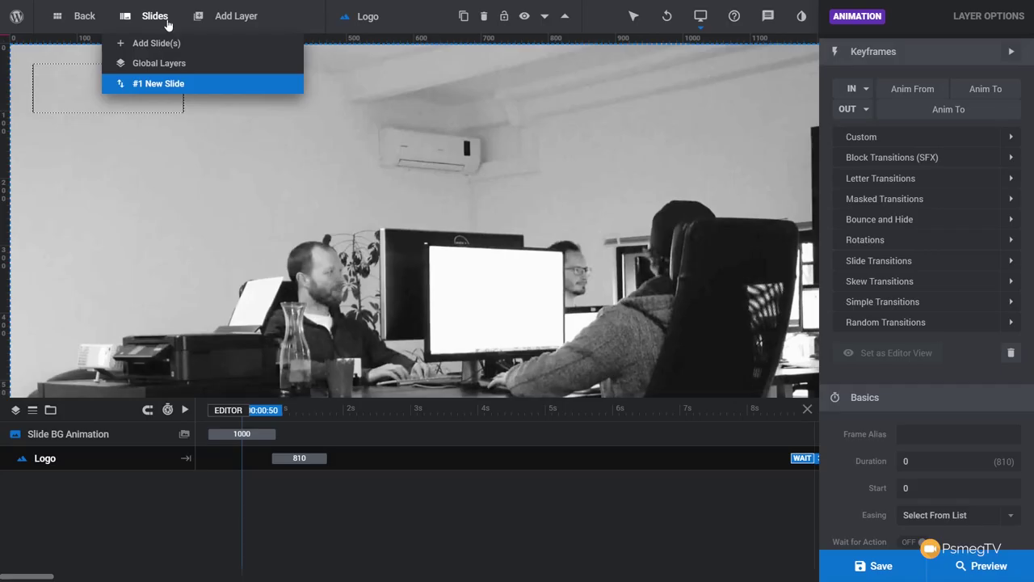
mouse_move(165, 44)
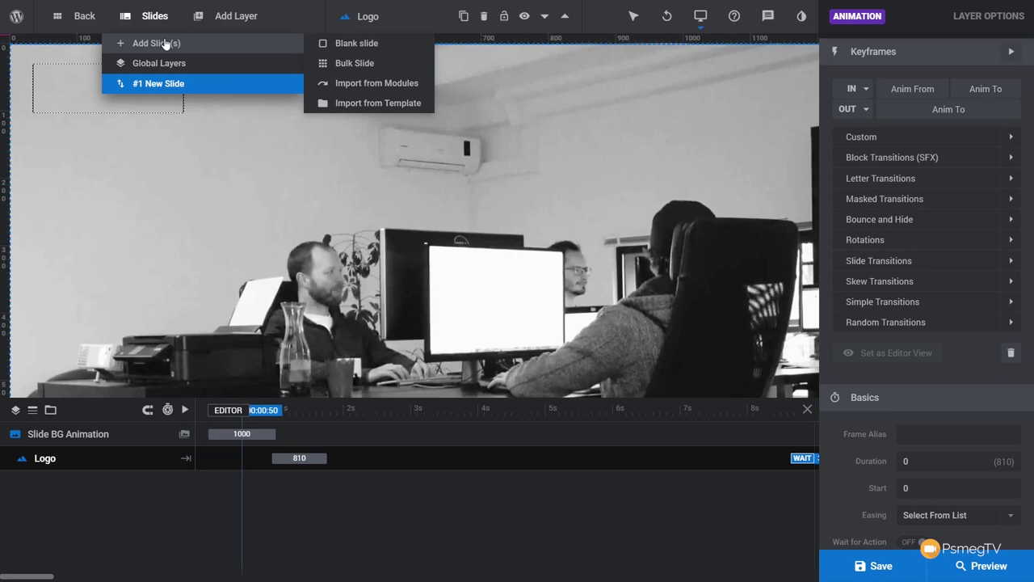
click(340, 44)
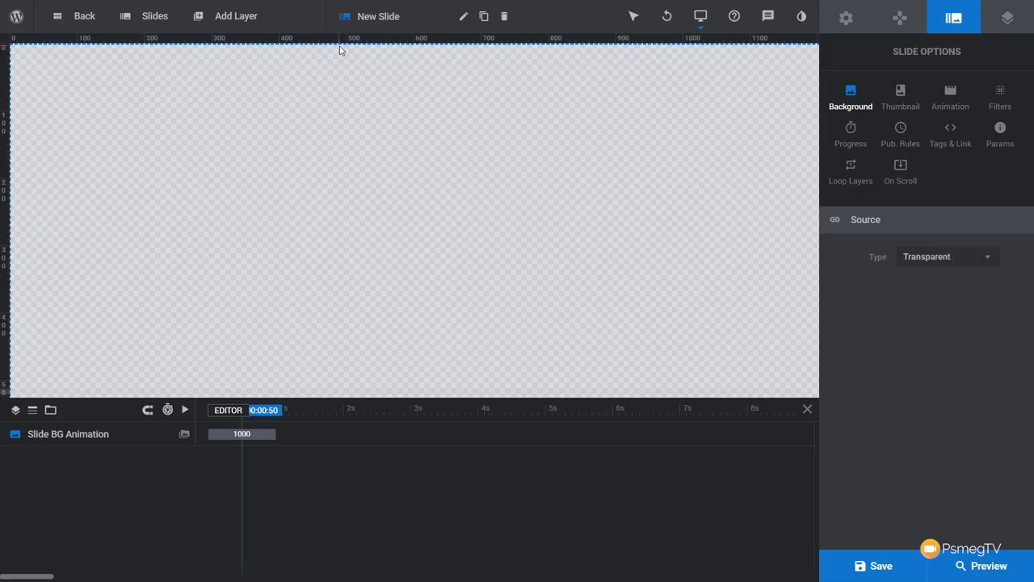
Set the new slide's background source to Image and insert webproduct_darkbg2.jpg from the media library
click(387, 438)
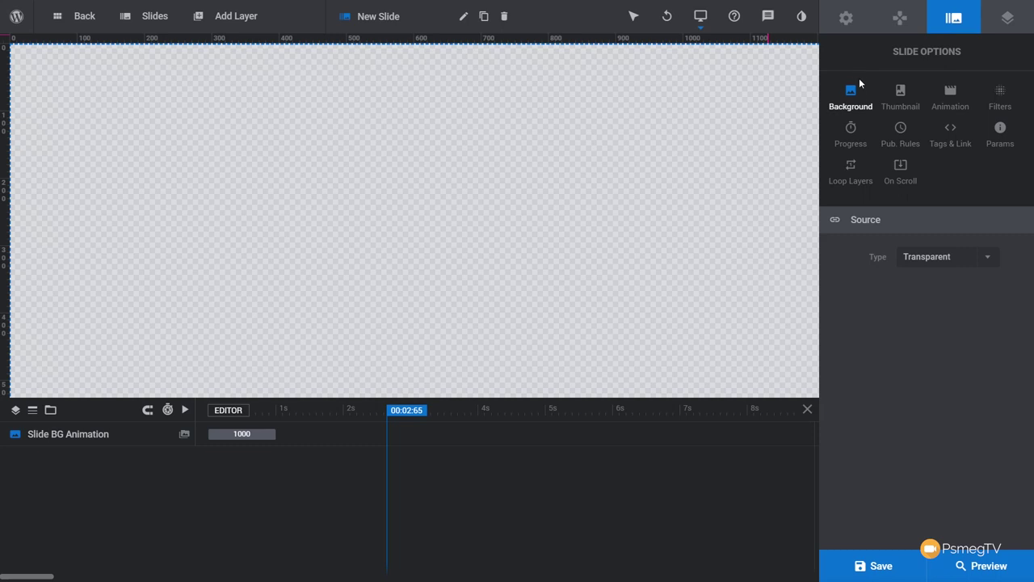
click(992, 260)
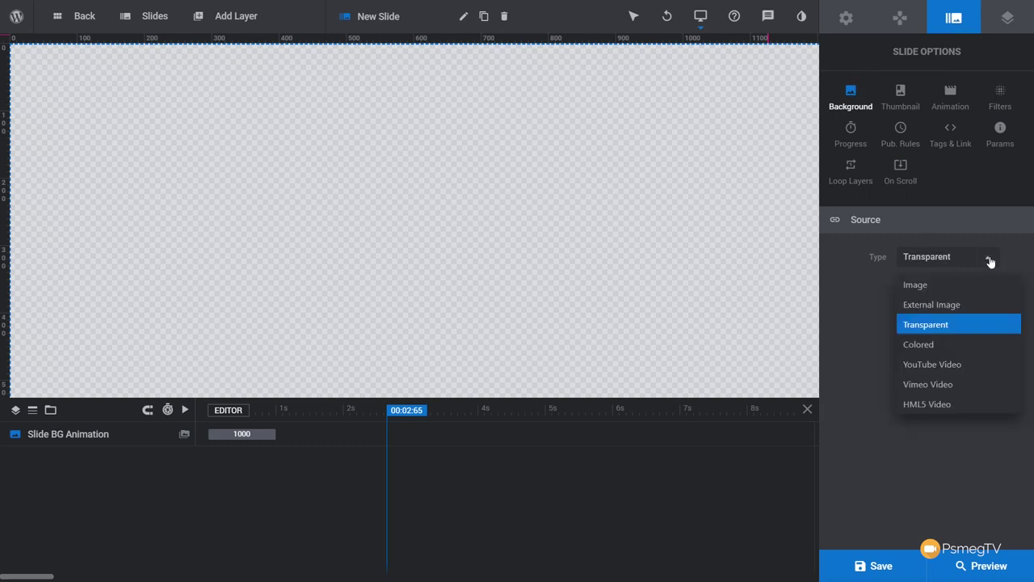
click(948, 286)
click(939, 296)
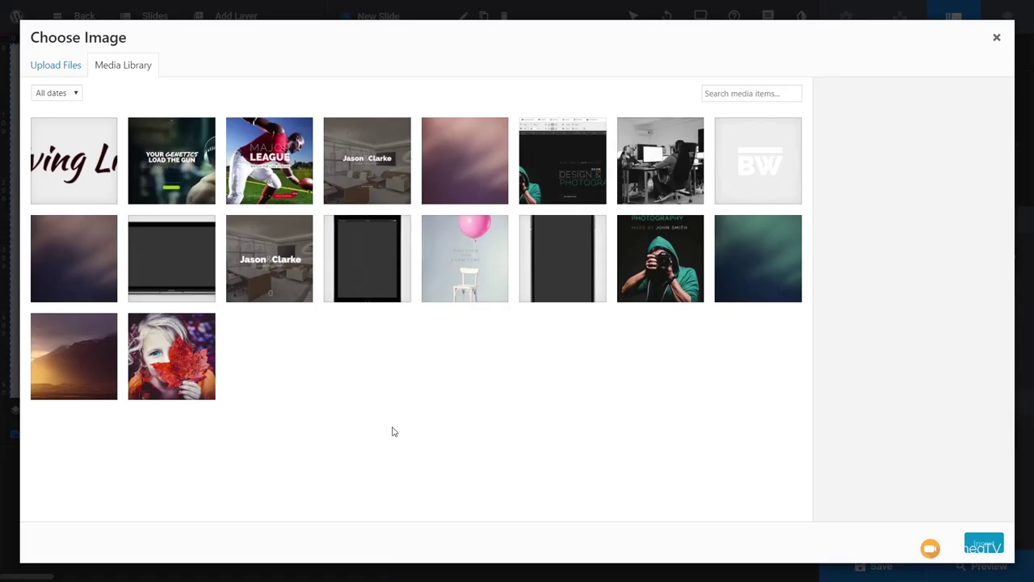
click(762, 260)
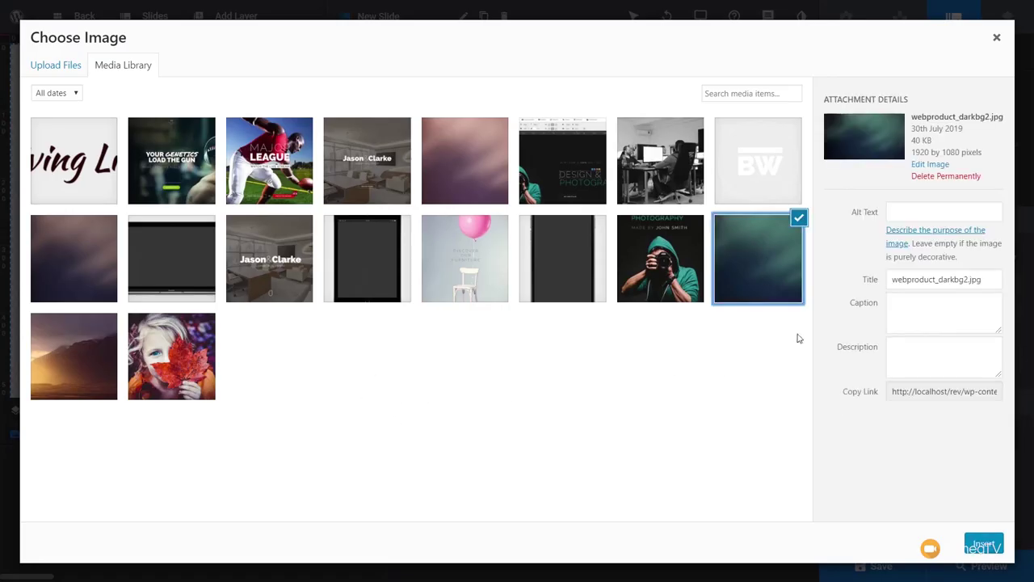
click(986, 546)
click(645, 494)
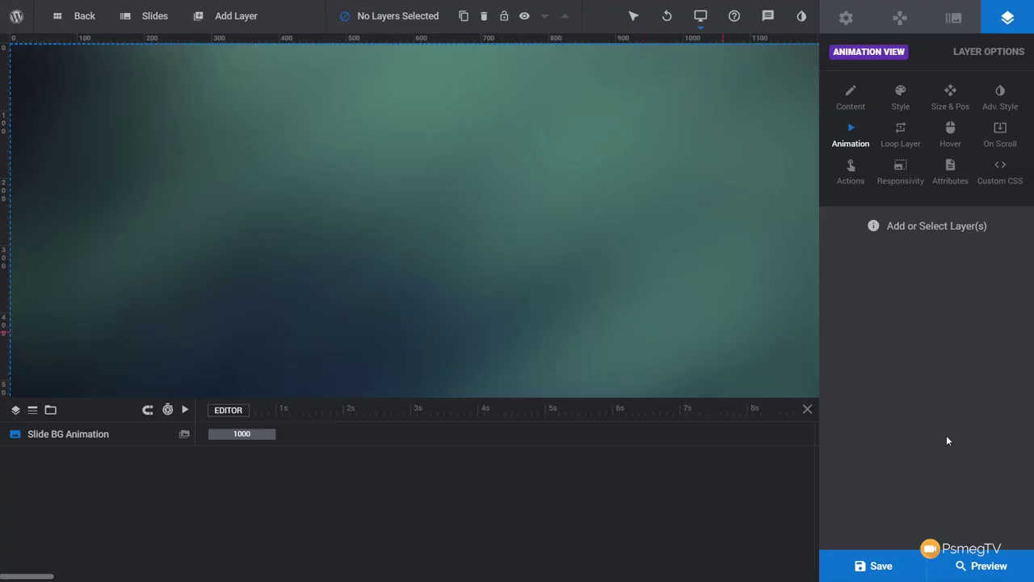
Add a Quick Style Headline text layer to the new slide and give it the Poppins, 80px, 800 style
mouse_move(244, 22)
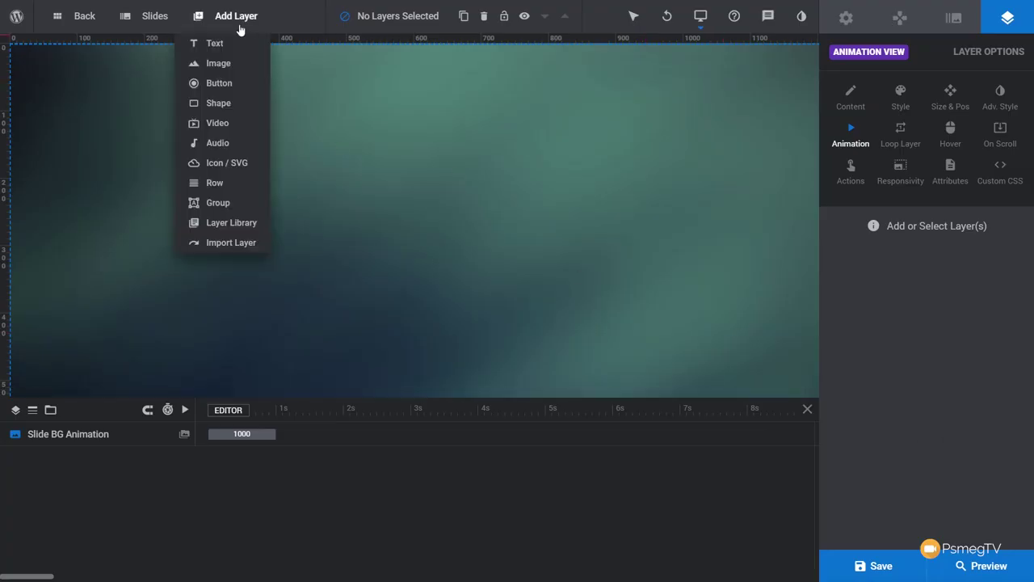
mouse_move(236, 46)
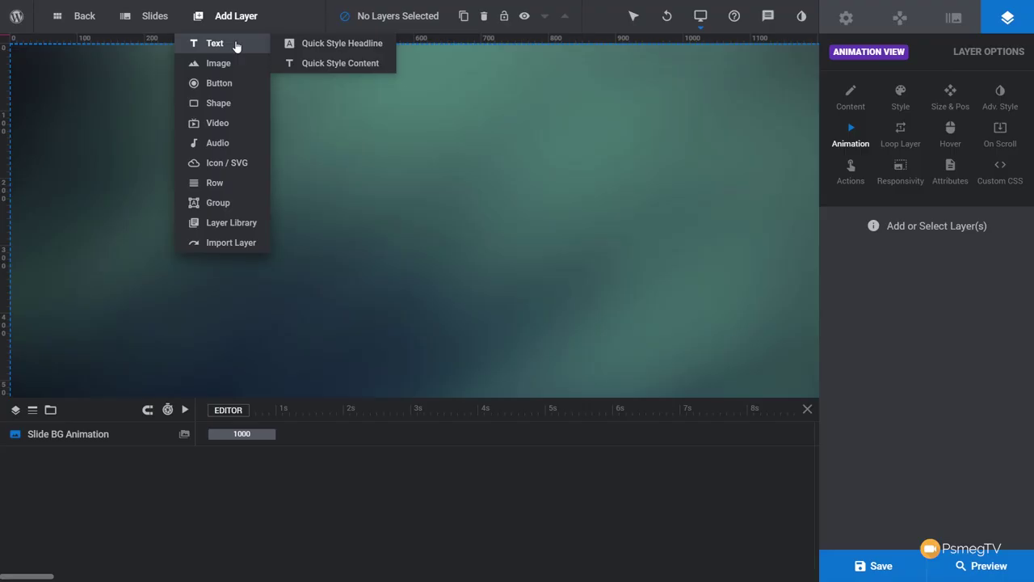
click(313, 43)
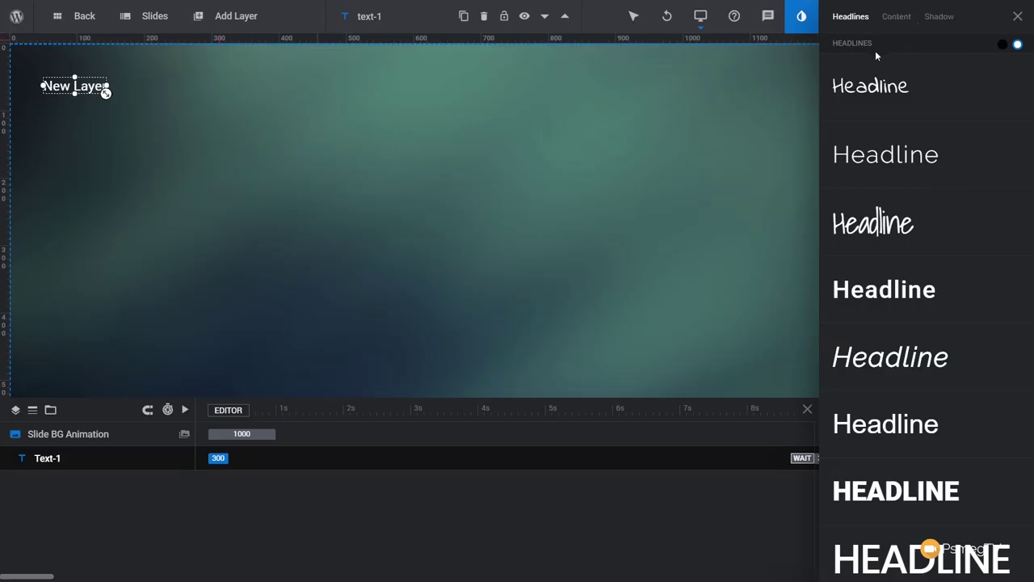
scroll(891, 366, down, 3)
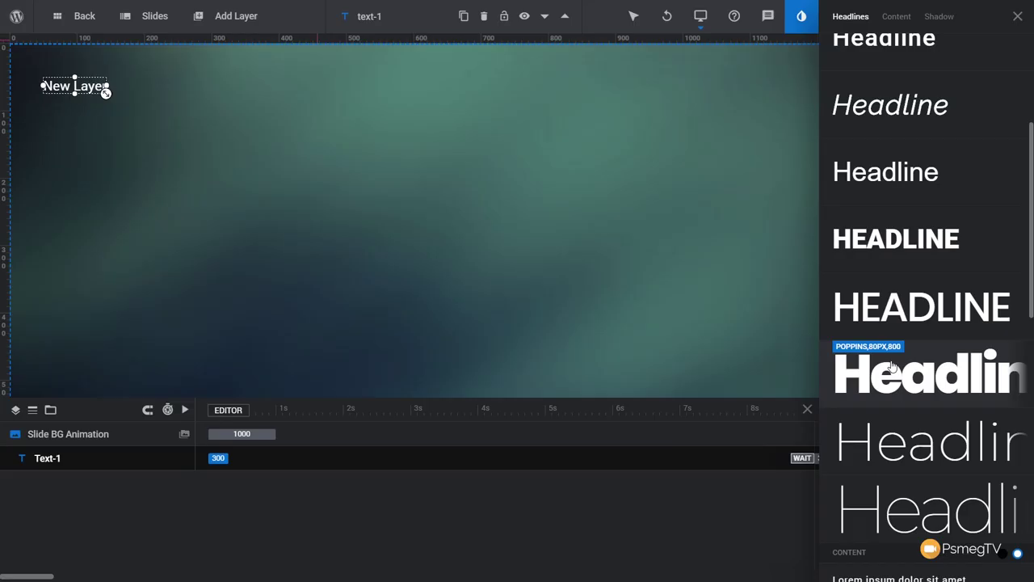
click(910, 384)
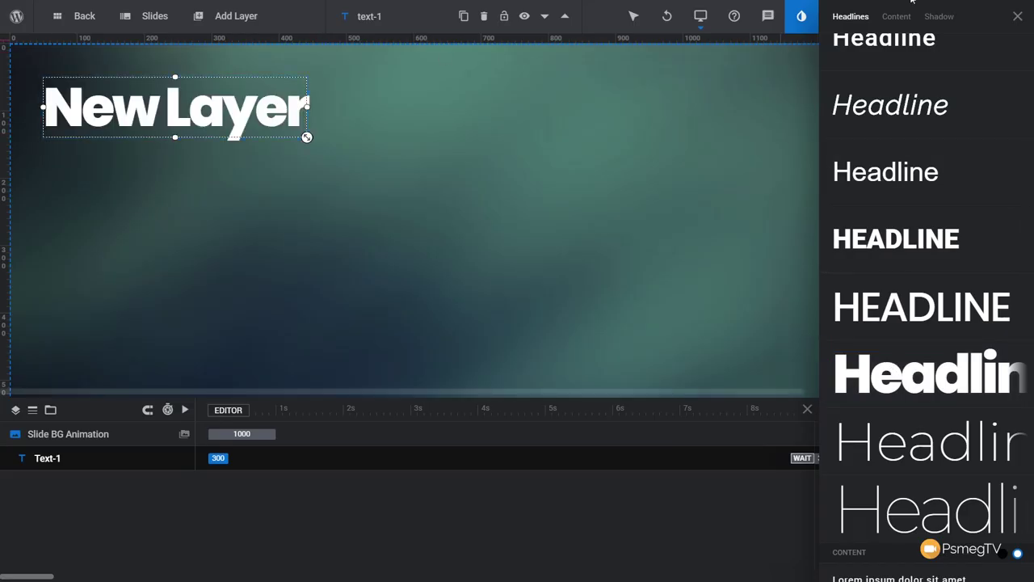
Close the Quick Style presets and change the headline layer's text to "Slider Revolution 6"
click(895, 16)
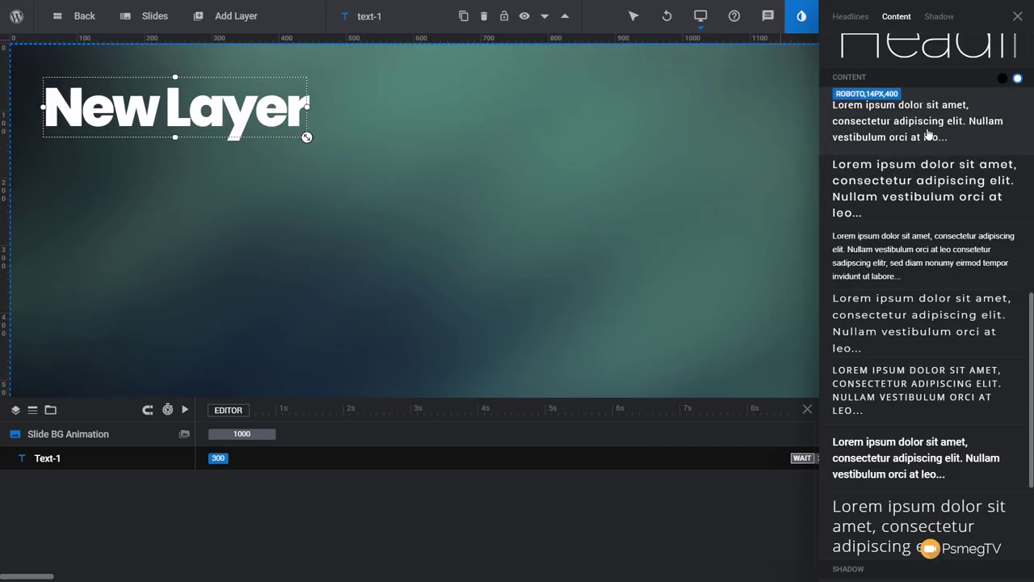
click(852, 22)
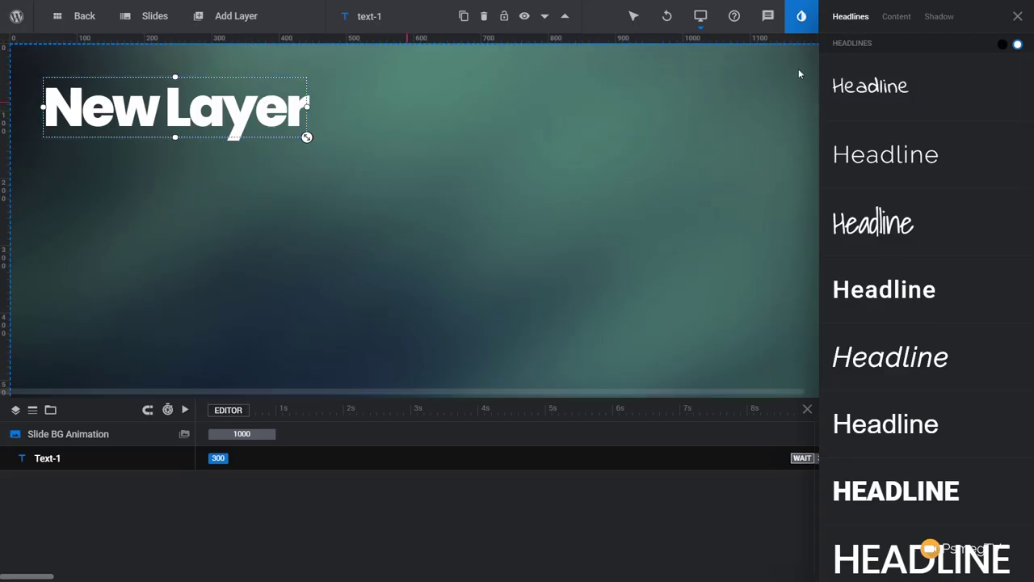
click(1017, 18)
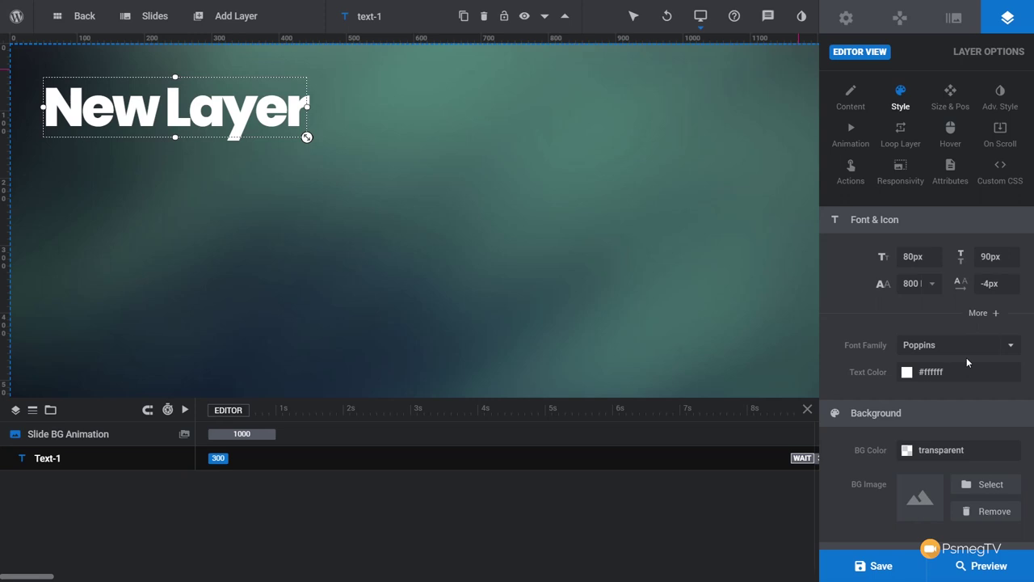
click(851, 99)
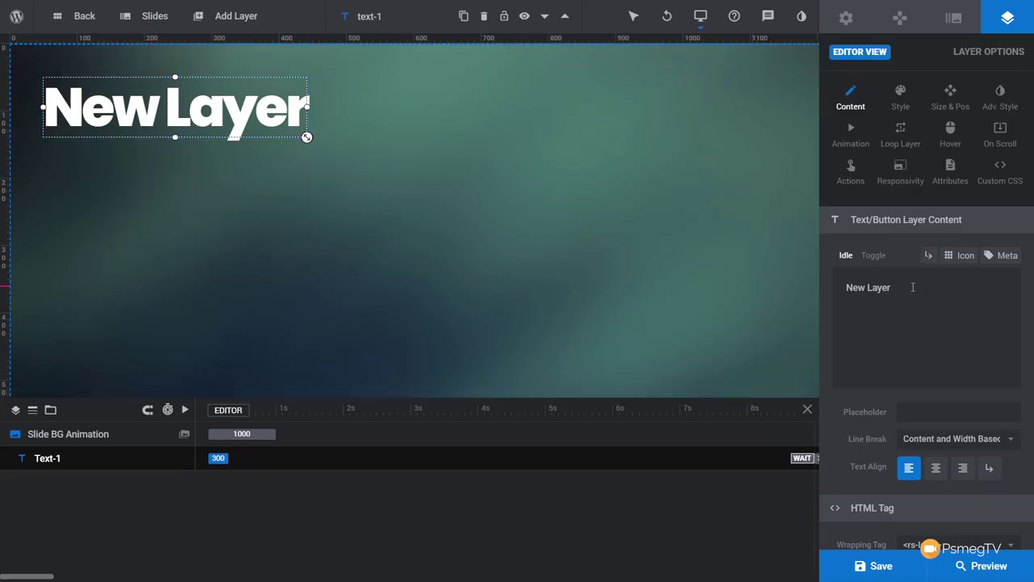
drag(913, 288, 837, 285)
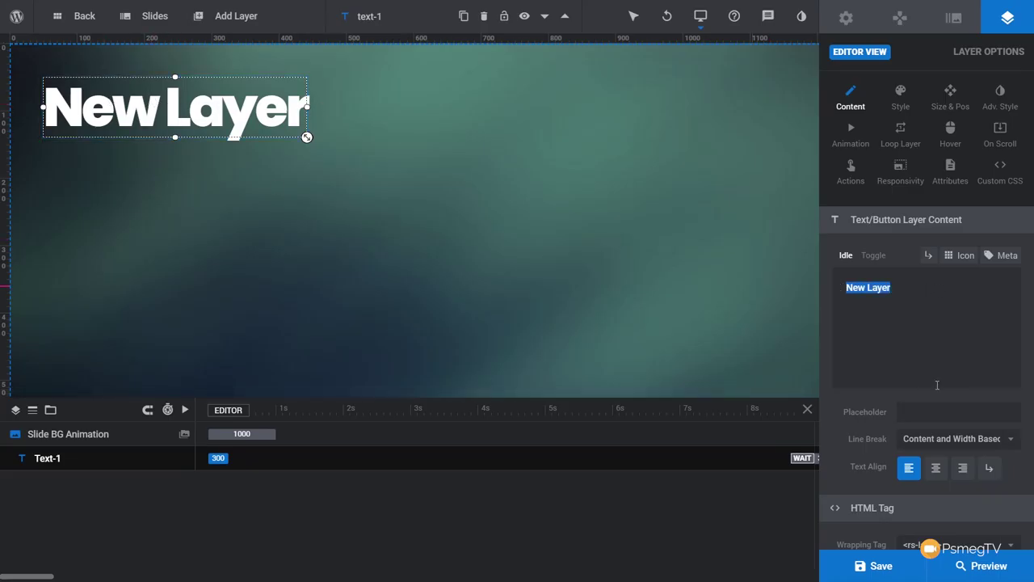
text(Slider Rev)
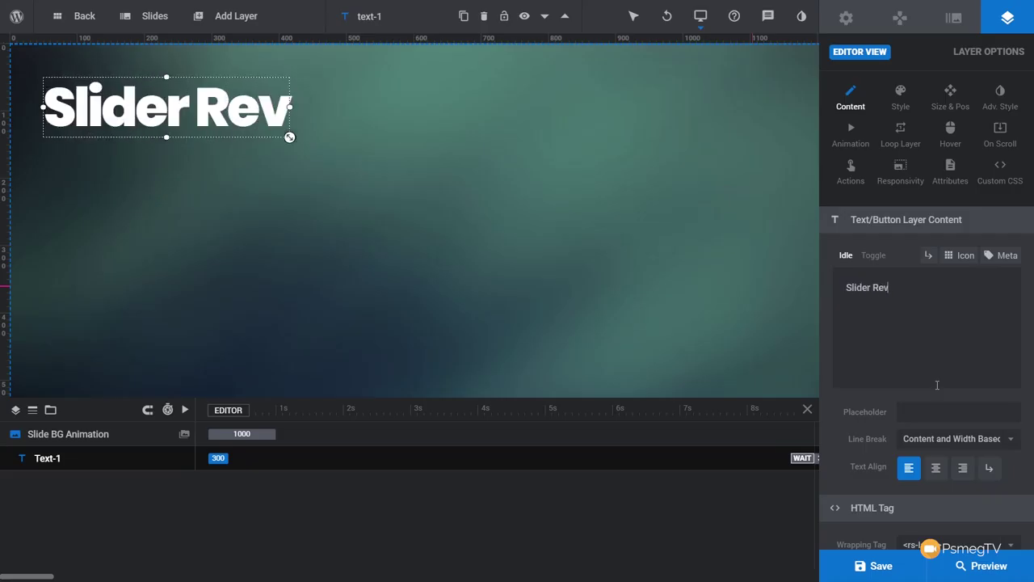
text(olition 6)
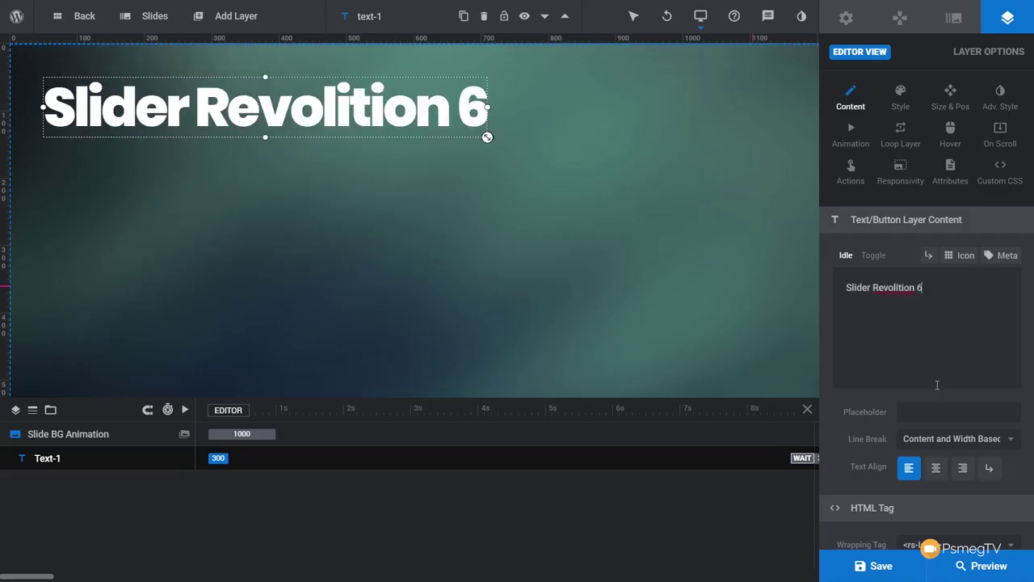
key(Left)
key(Left)
key(Left)
key(Left)
key(Left)
key(Left)
key(BackSpace)
text(u)
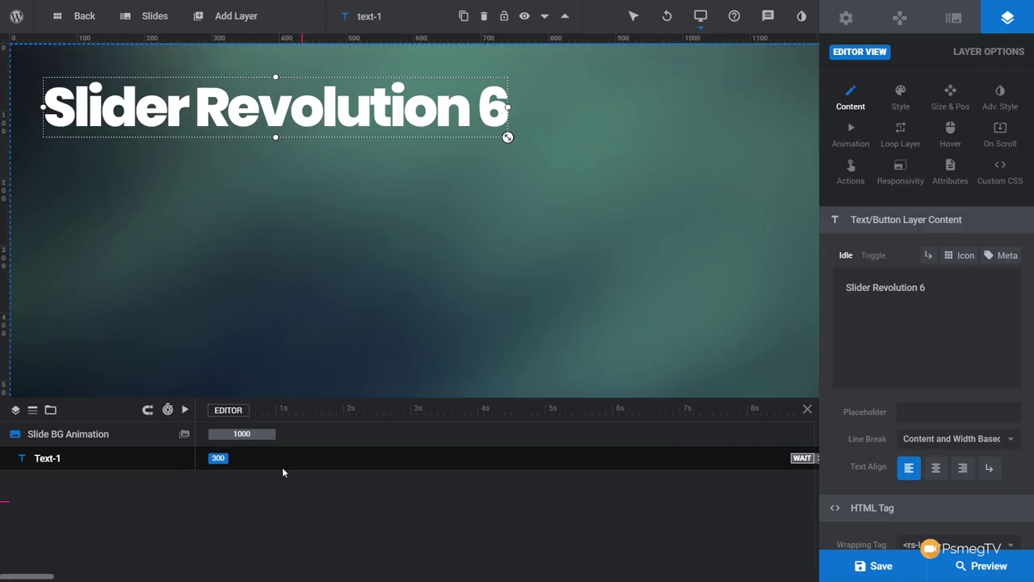
Start the headline's entrance animation at 720, give it the Short Slide from Top transition and play it on the timeline
drag(235, 459, 291, 459)
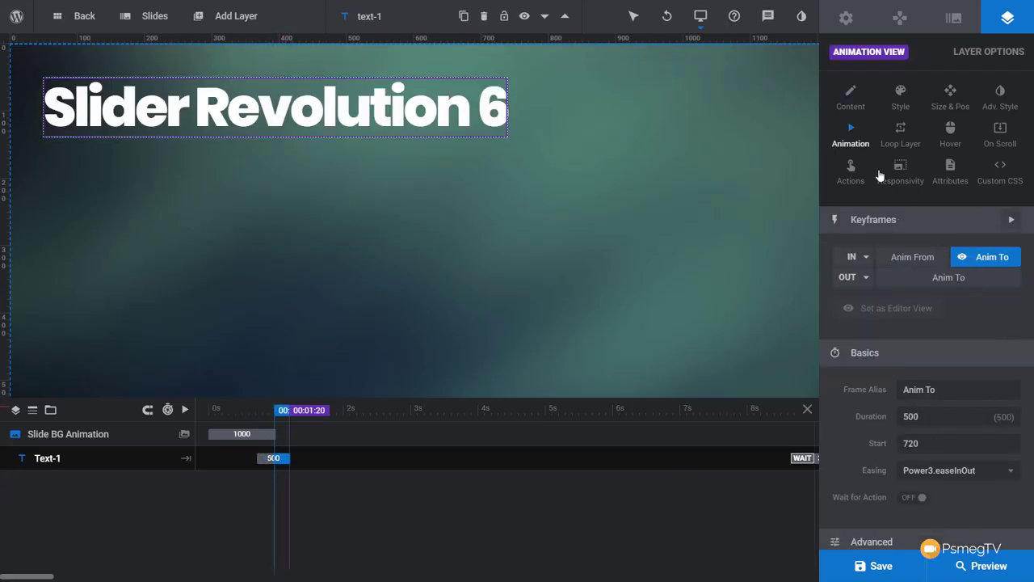
click(866, 257)
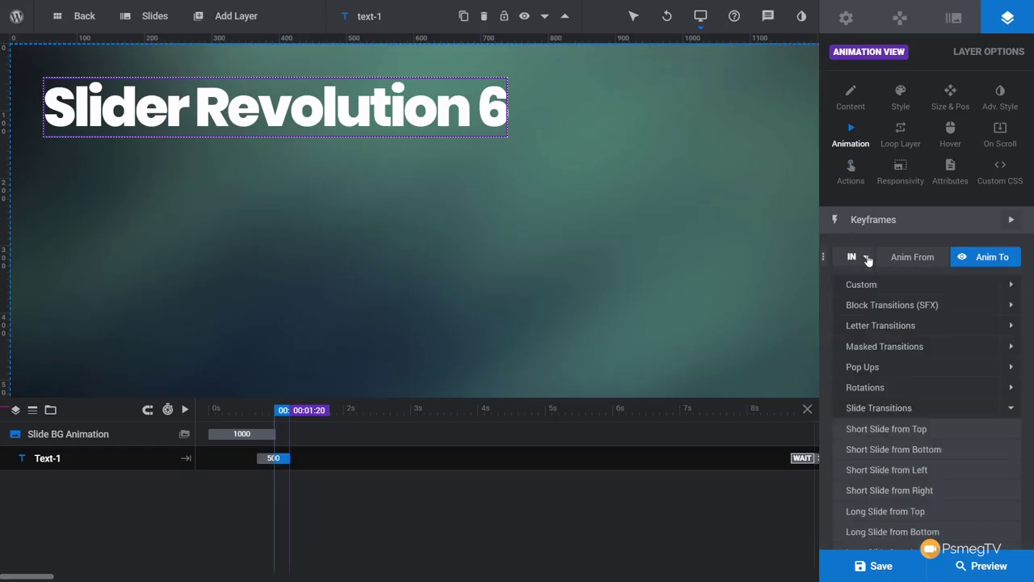
click(885, 428)
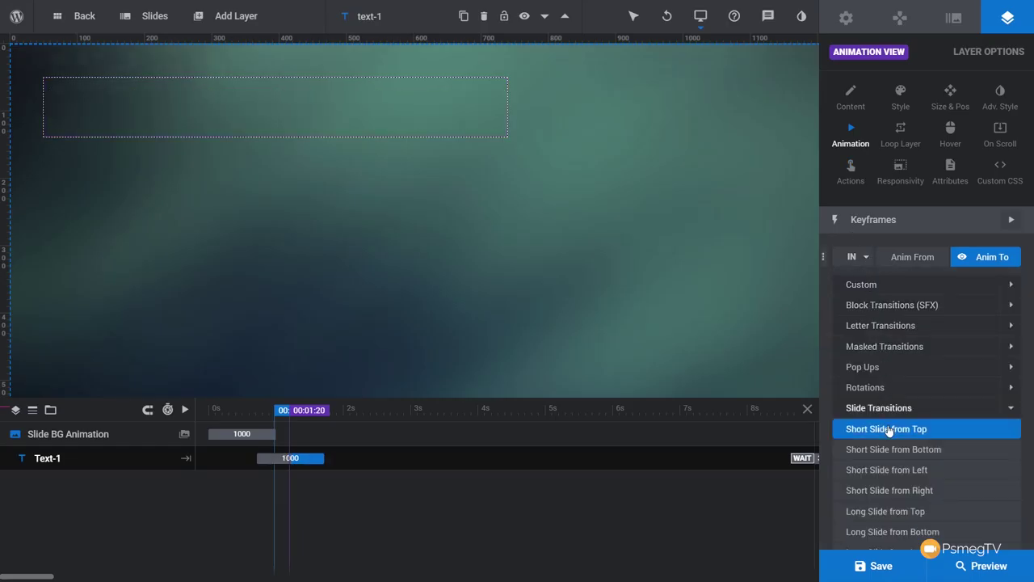
click(888, 429)
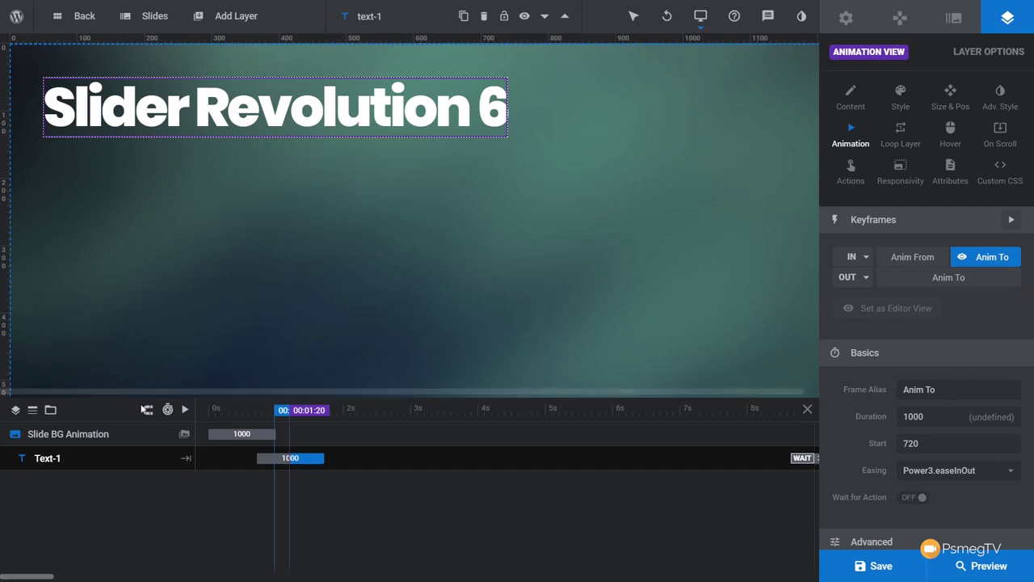
click(184, 410)
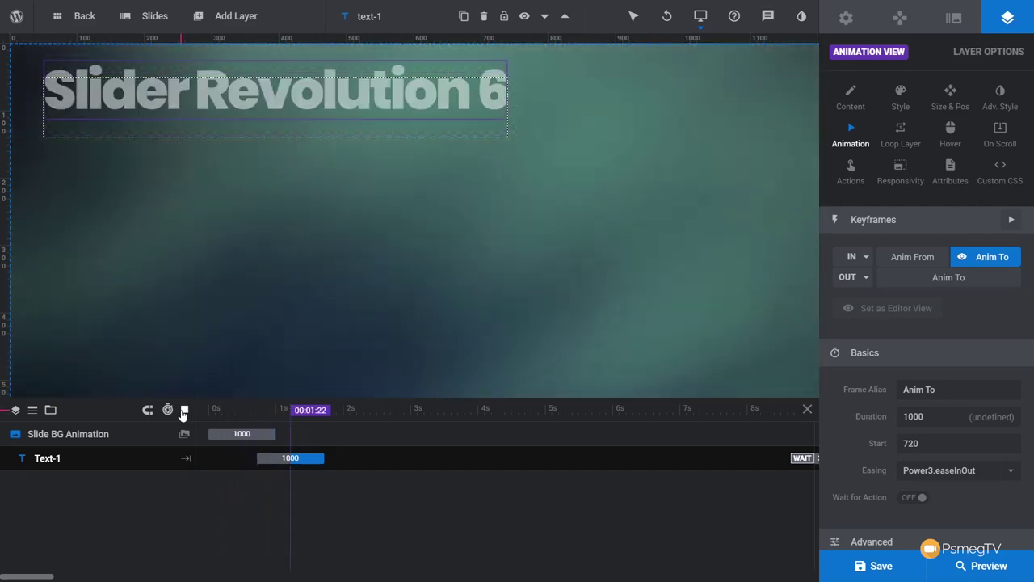
click(184, 410)
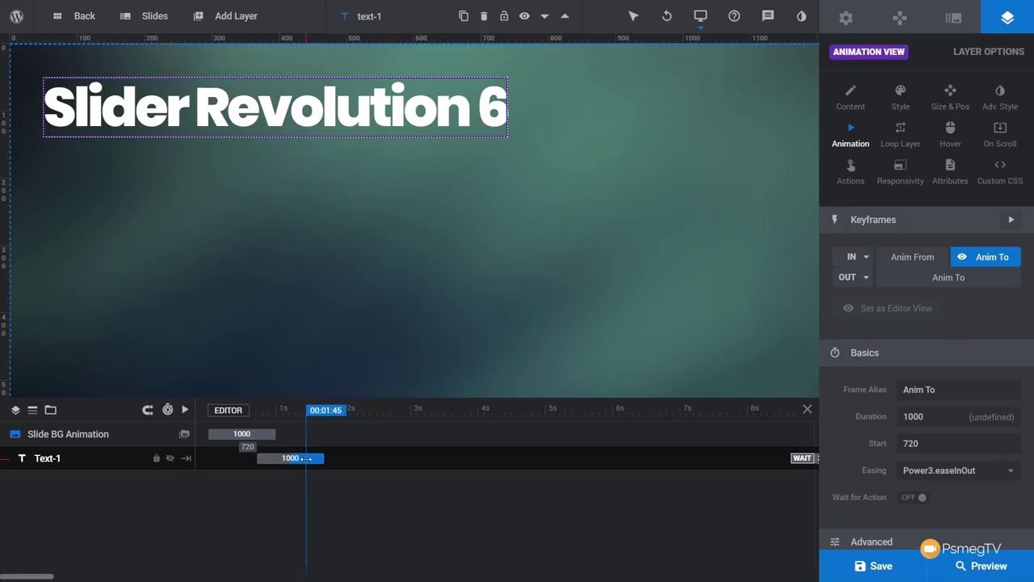
Rename the headline's text layer to "Header 1"
click(397, 22)
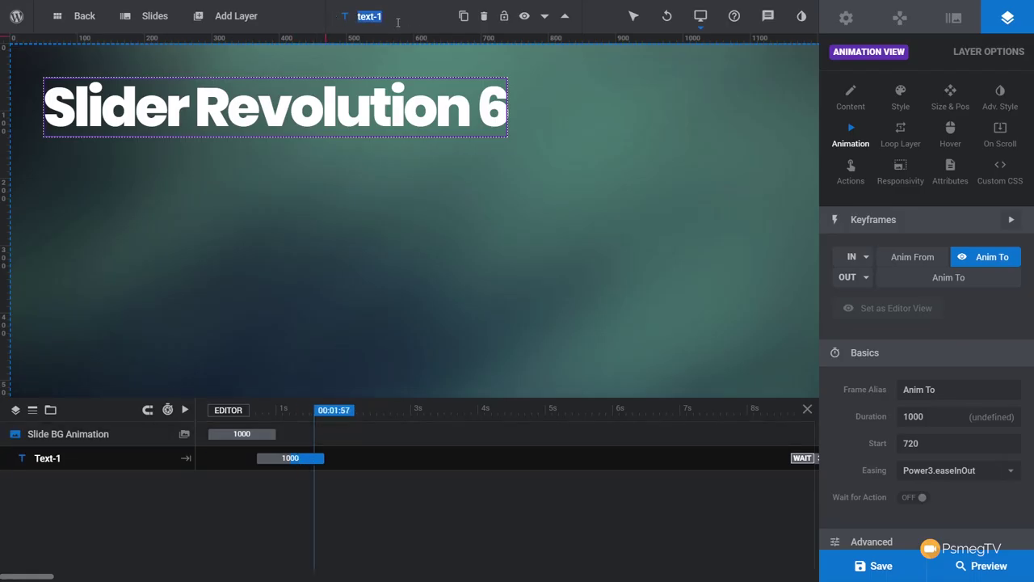
text(Header 1)
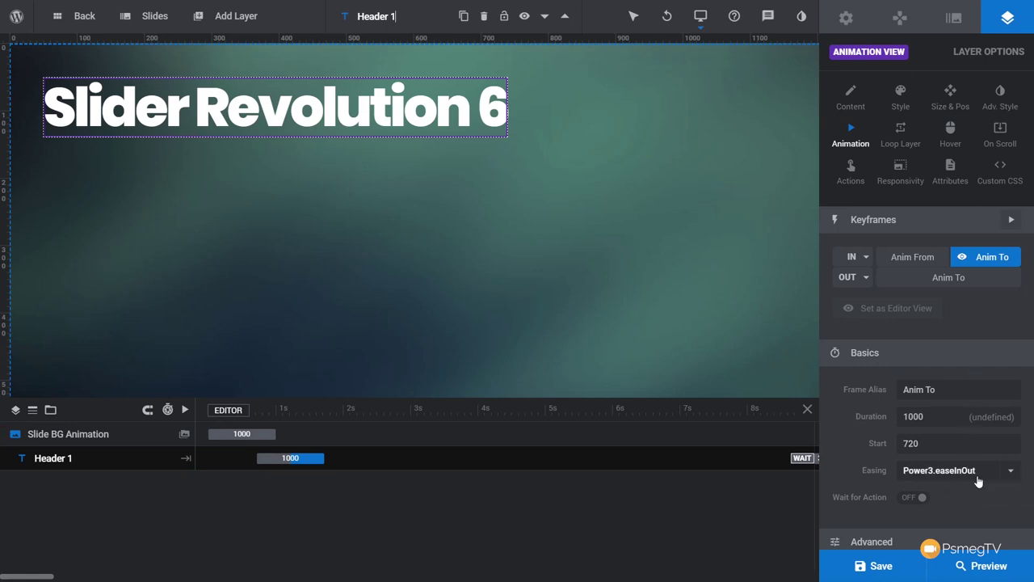
Set the easing of the headline's entrance animation to Bounce Solid and preview the slide
click(1007, 472)
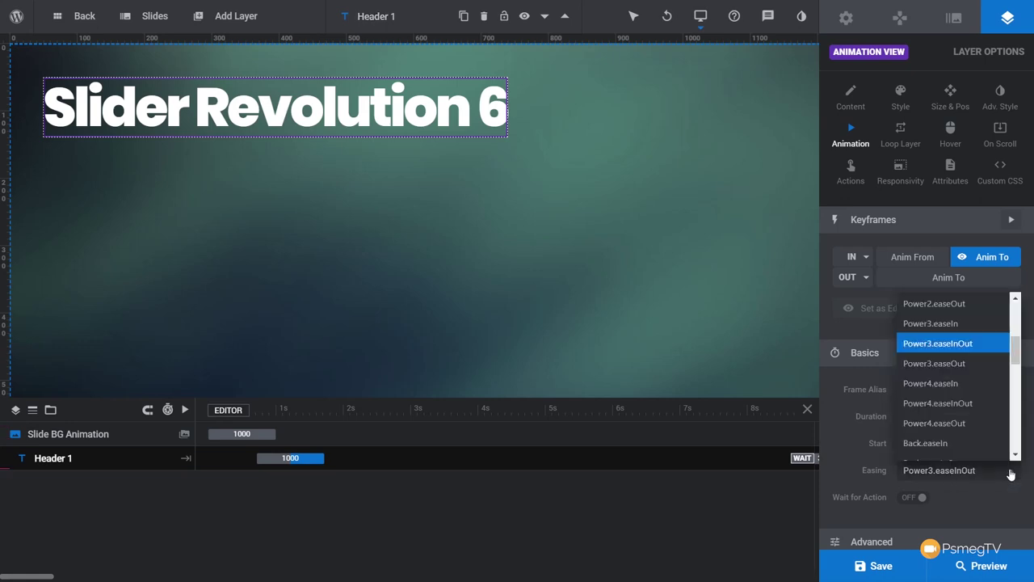
drag(1014, 349, 1014, 378)
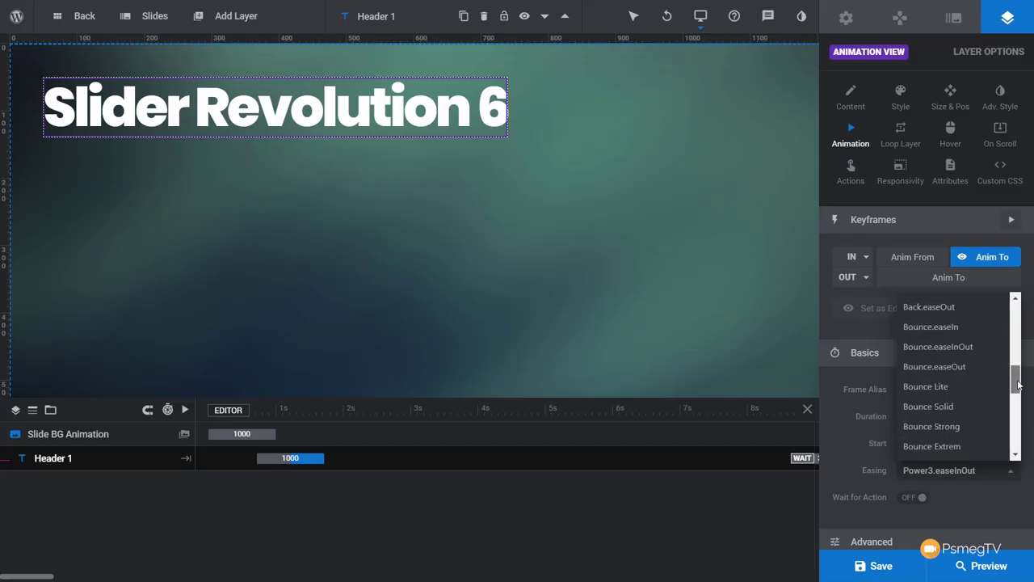
click(944, 402)
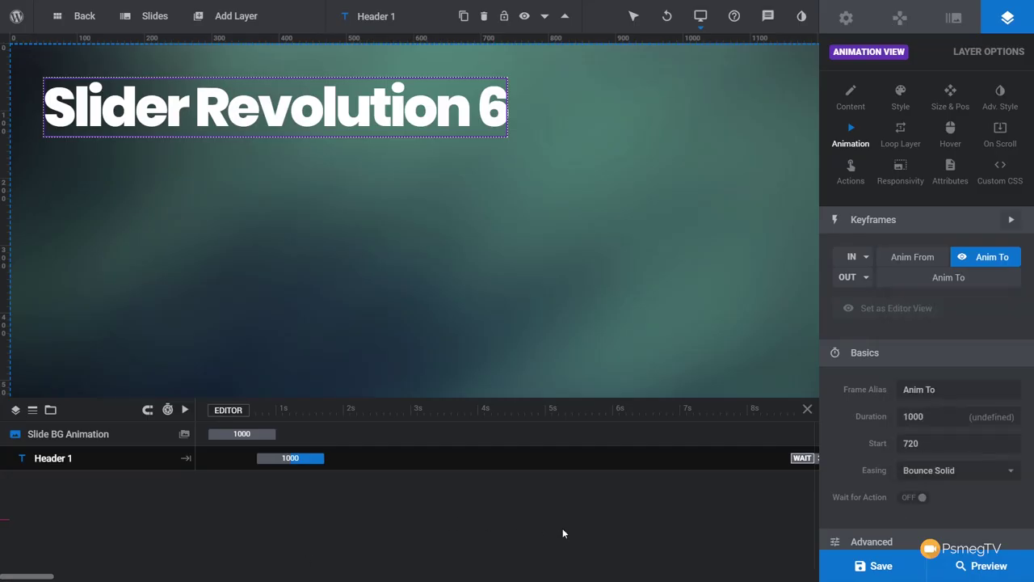
click(974, 567)
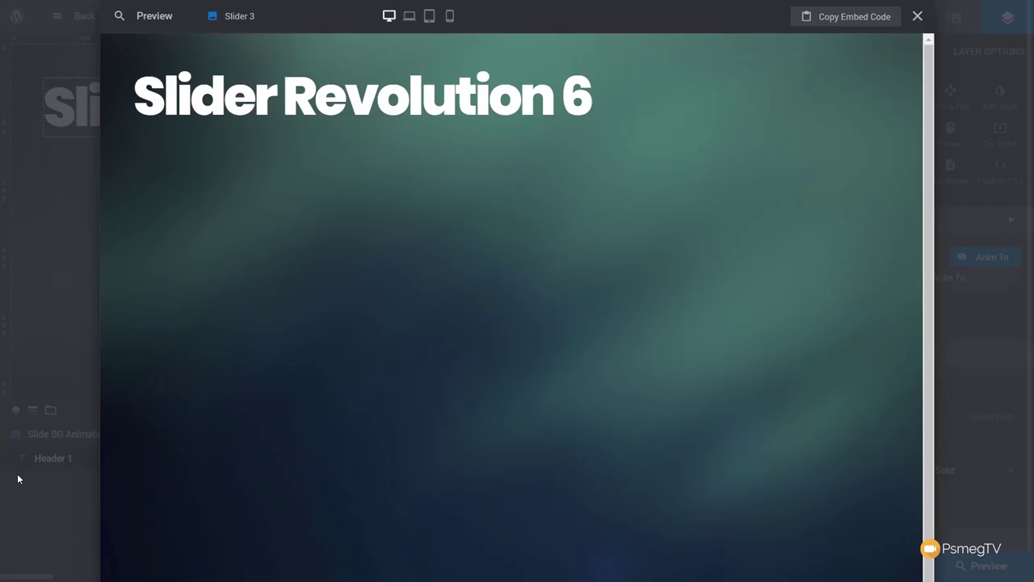
click(917, 17)
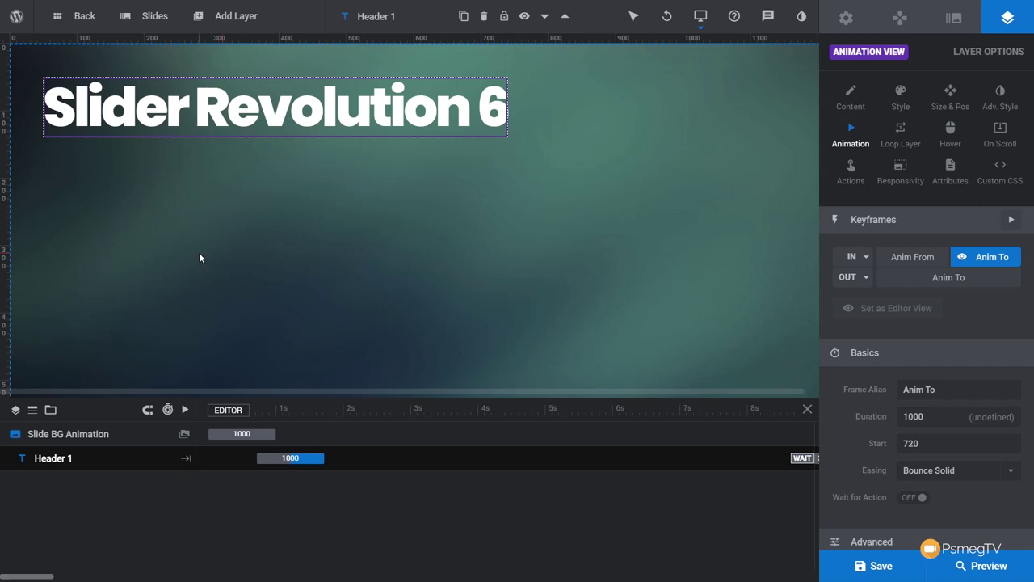
Add a button layer to the slide and apply the smaller orange gradient "Click Here" Quick Style
mouse_move(234, 21)
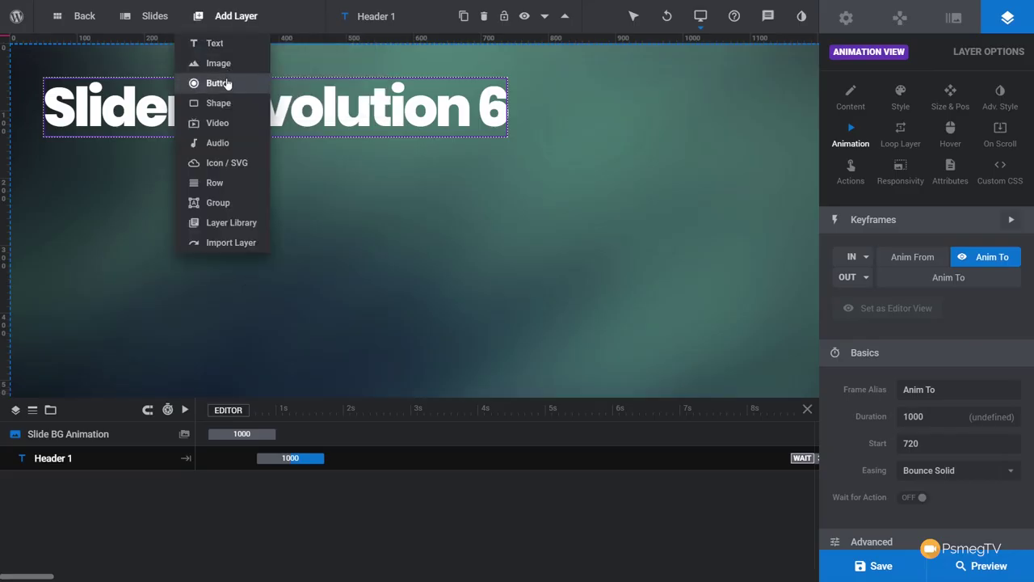
click(227, 84)
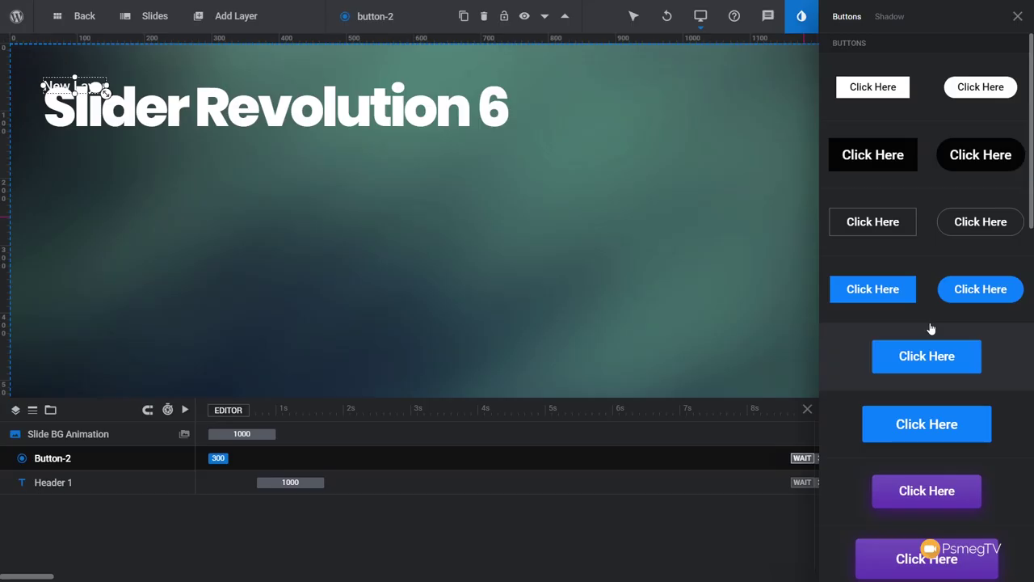
scroll(931, 335, down, 2)
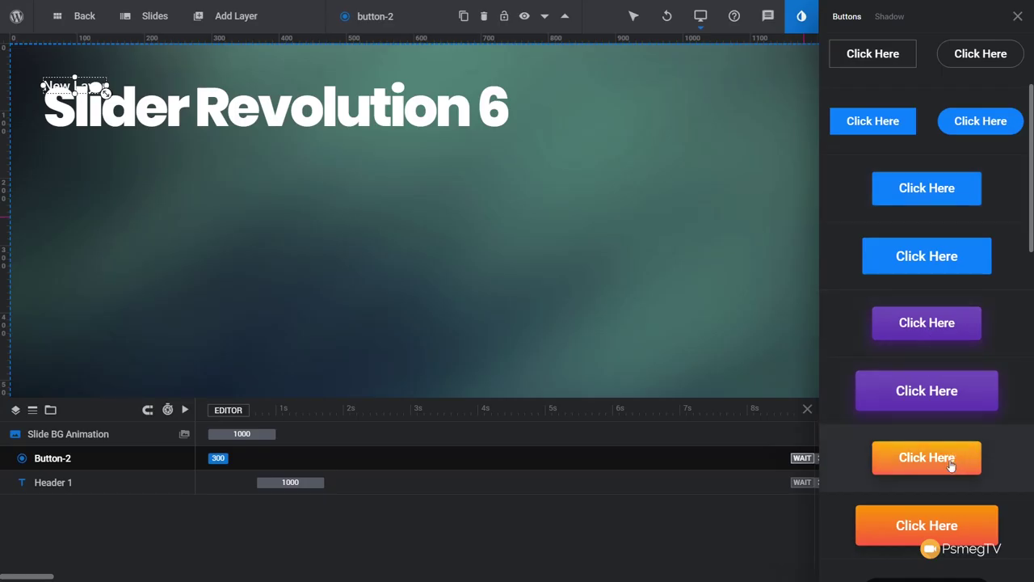
click(950, 465)
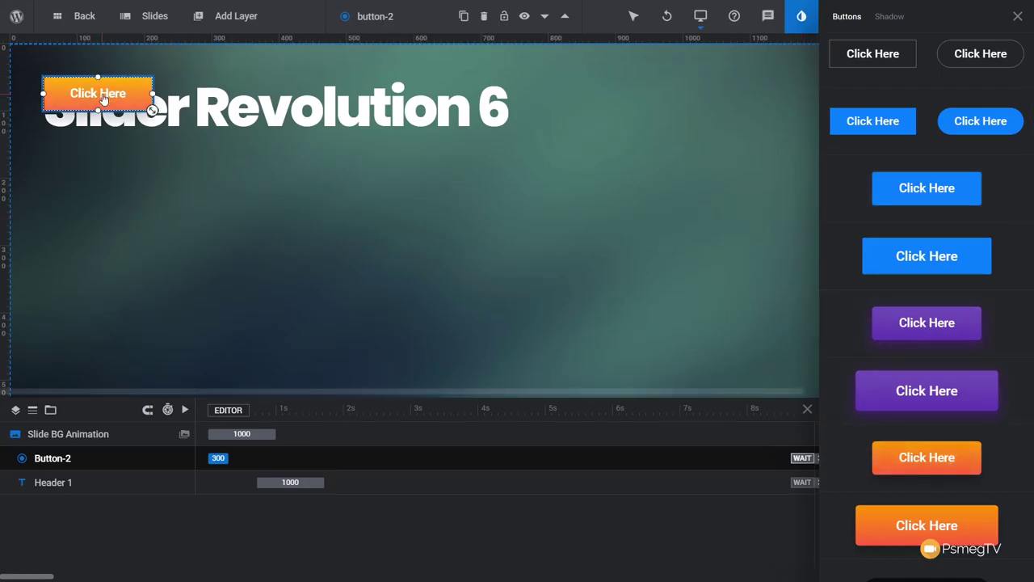
Move the button down to the slide's lower-left area and lower the headline to about the middle of the slide
drag(102, 98, 103, 343)
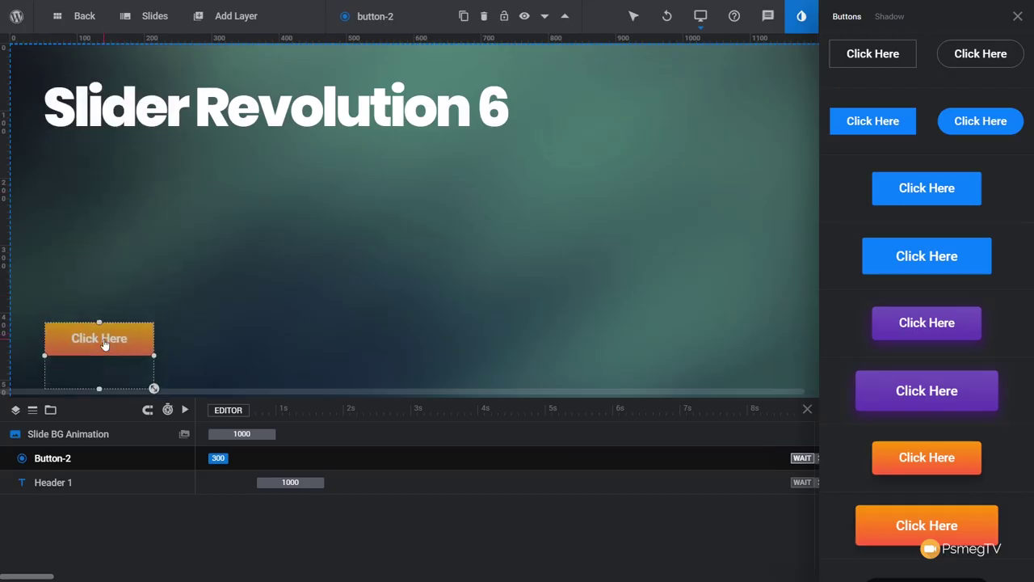
drag(166, 132, 172, 221)
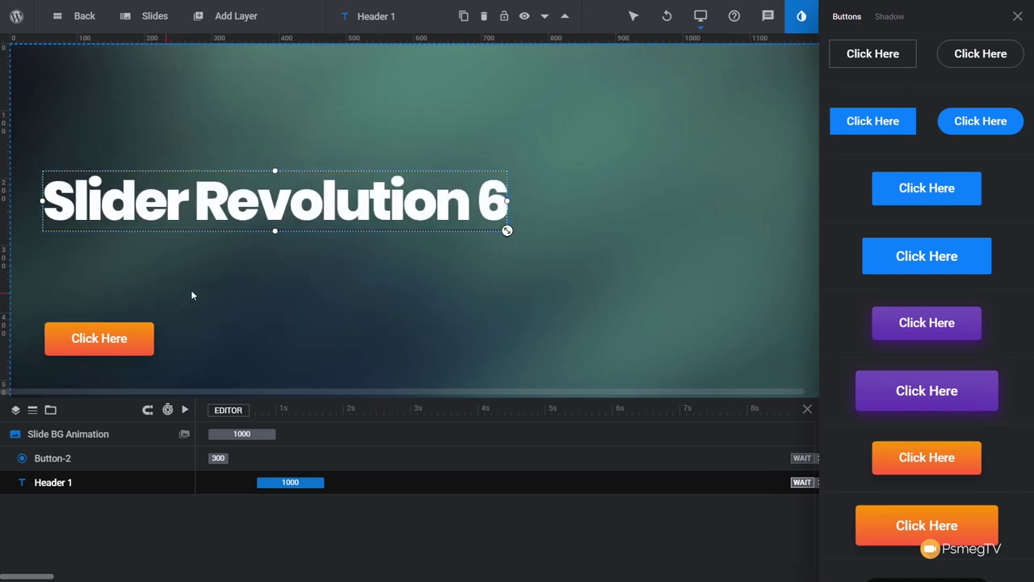
Change the orange button's text to "Click For Information" and check its toggle content options
click(140, 353)
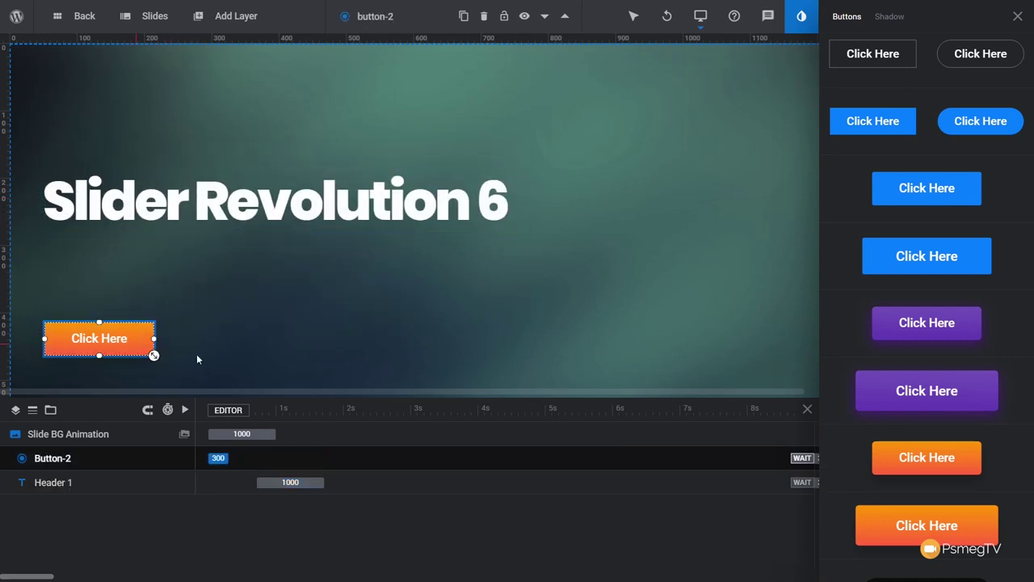
click(1016, 17)
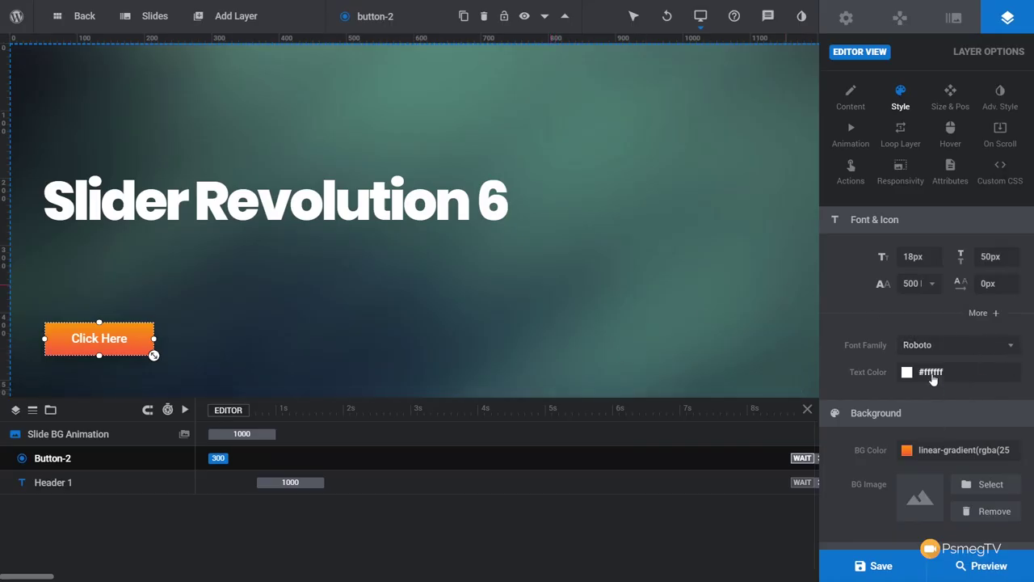
click(845, 107)
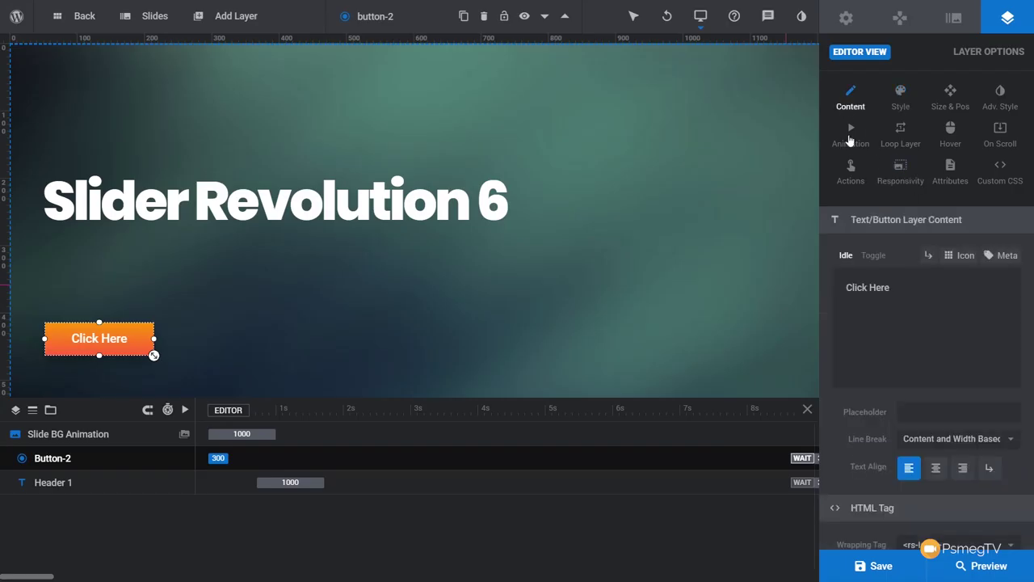
drag(913, 290, 841, 292)
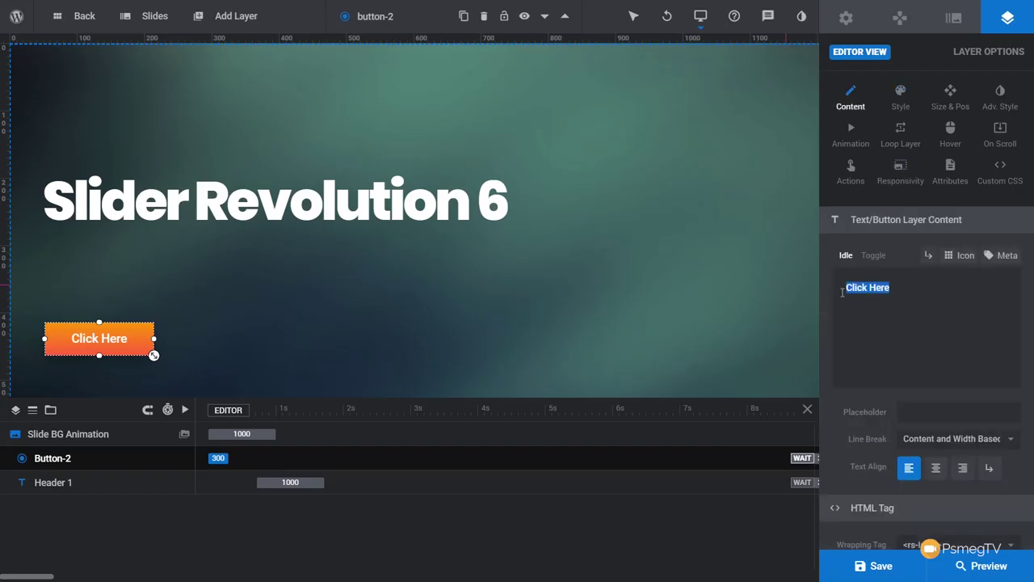
text(Click F)
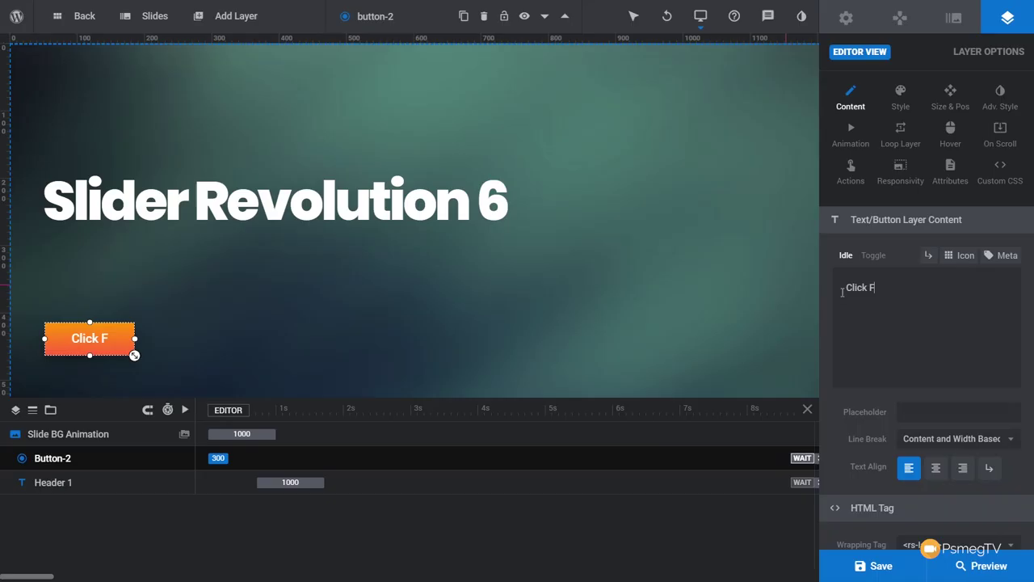
text(or Information)
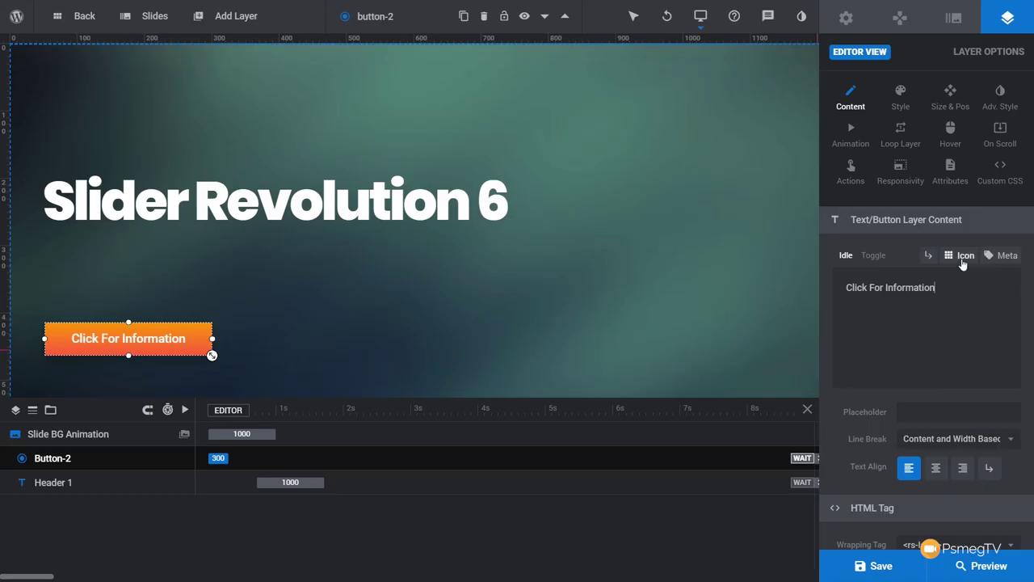
click(876, 258)
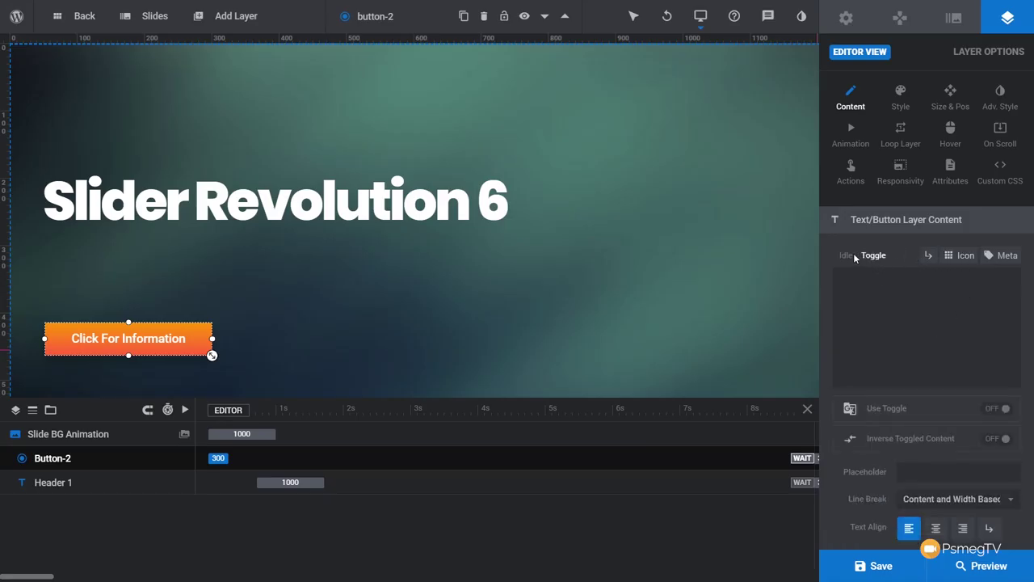
click(845, 257)
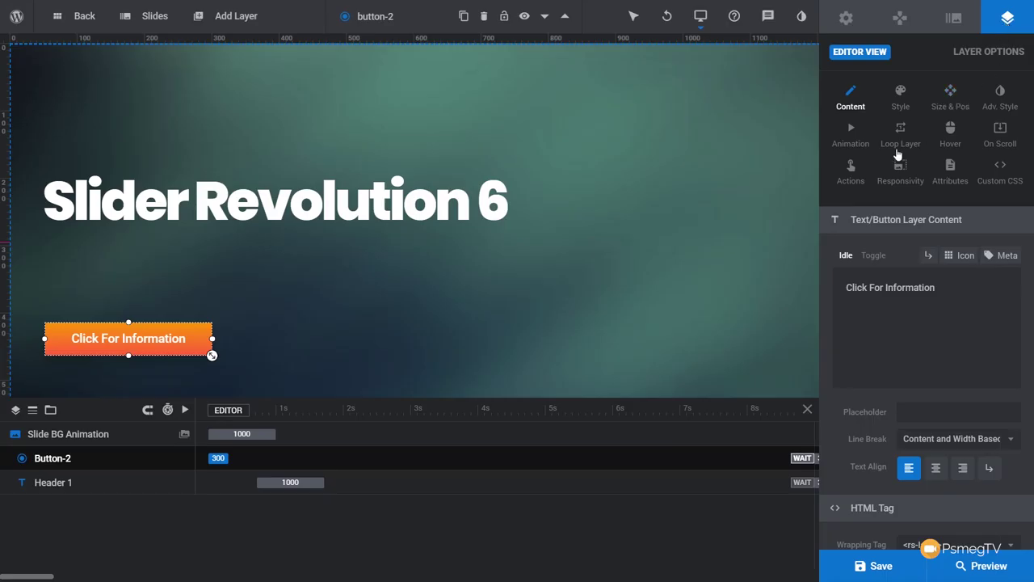
Browse the available actions for the orange button and add a Simple Link action to it
click(847, 185)
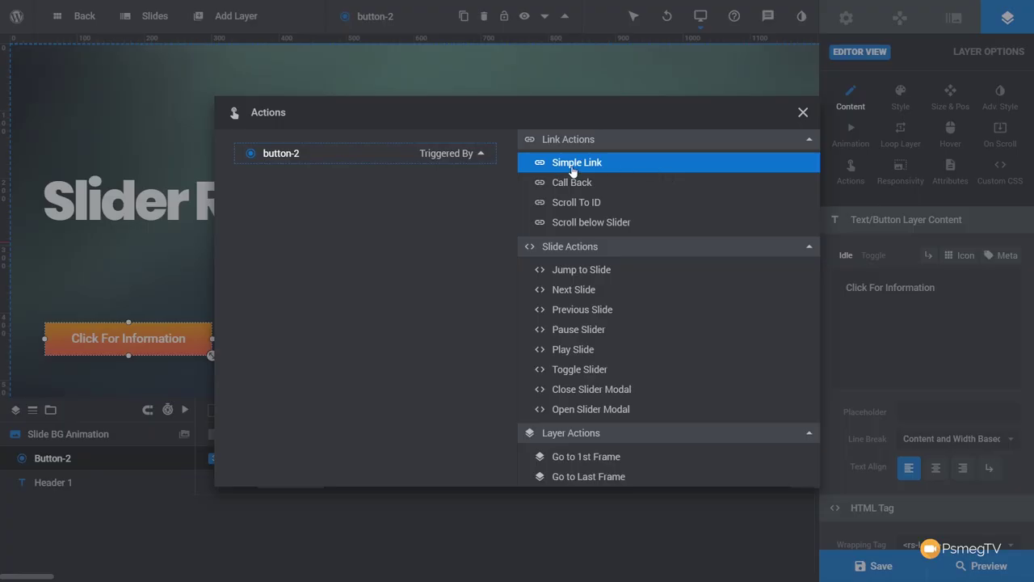
scroll(705, 336, down, 5)
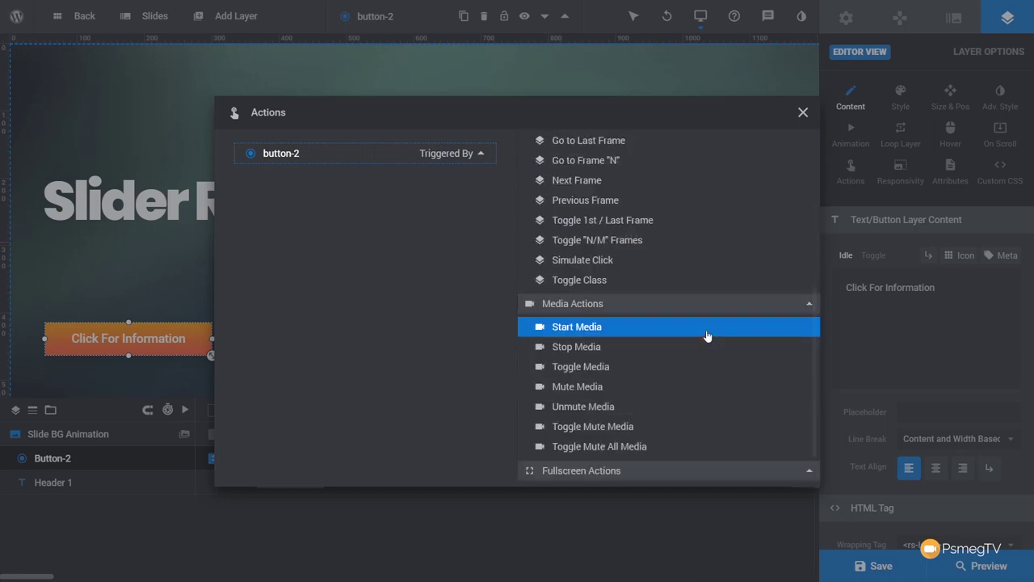
scroll(706, 336, down, 1)
scroll(707, 336, up, 6)
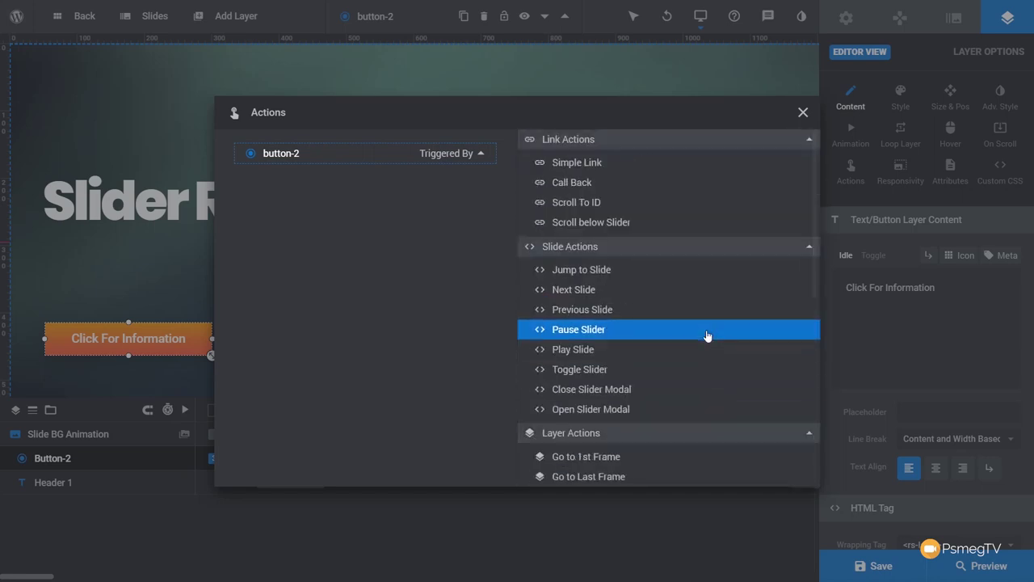
click(590, 166)
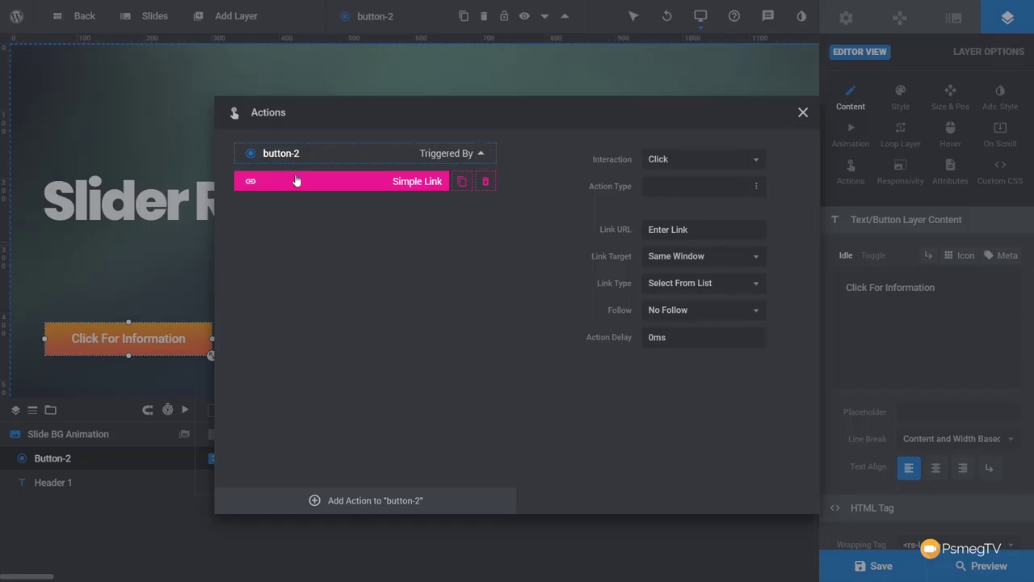
Review the Trigger Memory and Interaction options of the button's link action
click(458, 156)
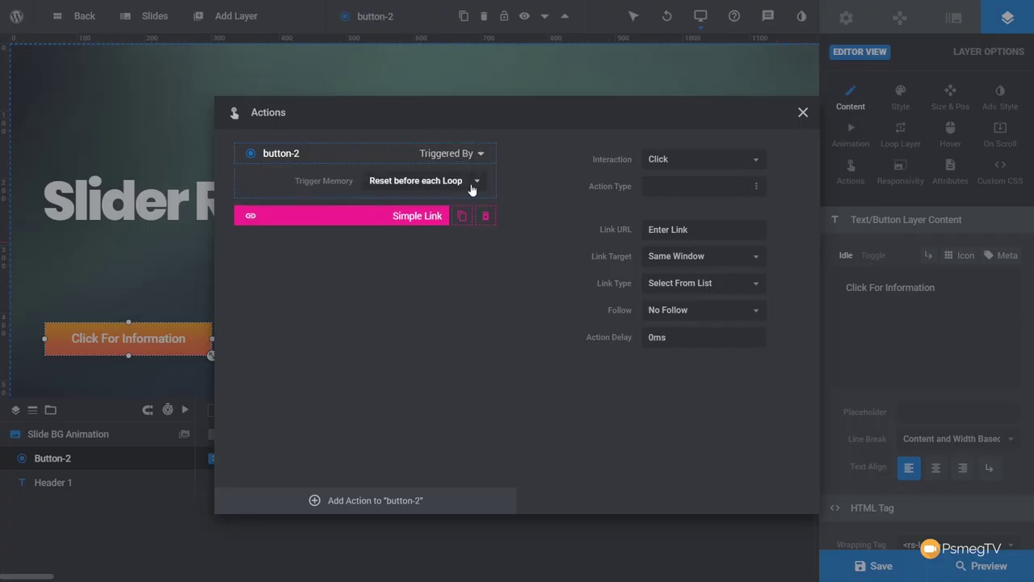
click(473, 186)
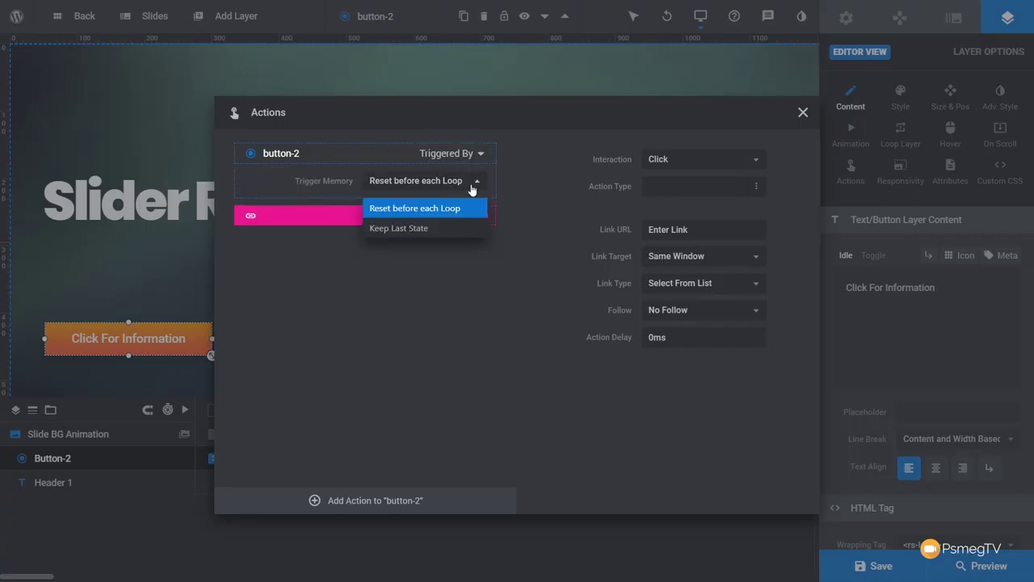
click(418, 211)
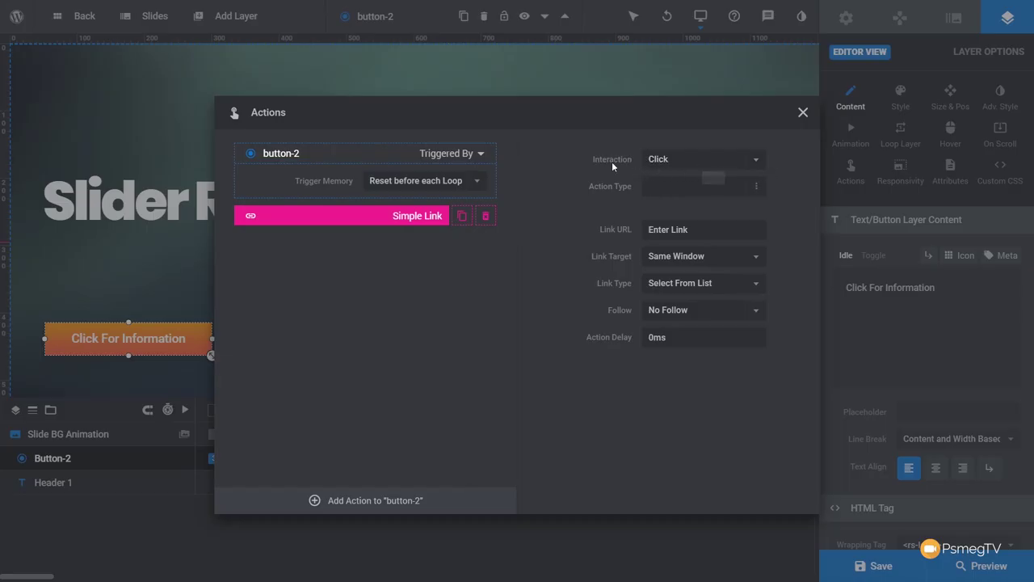
click(757, 164)
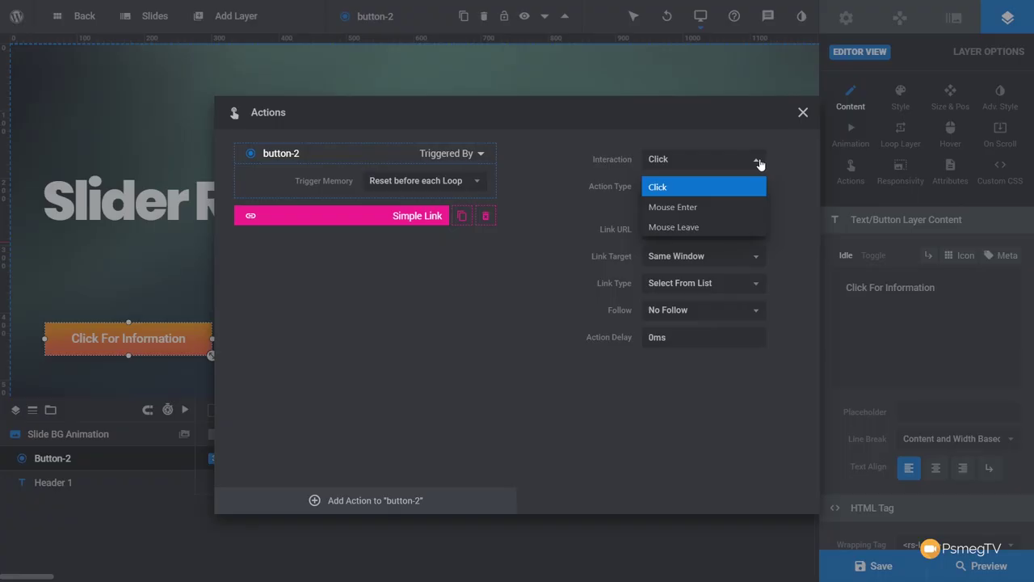
click(785, 159)
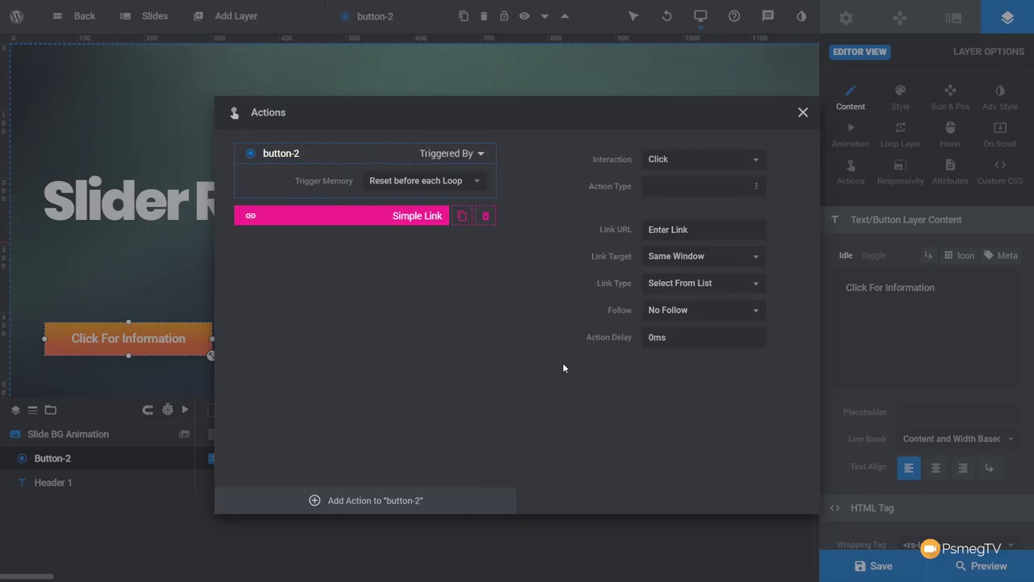
click(700, 227)
text(https://wptuts.co.uk)
click(682, 260)
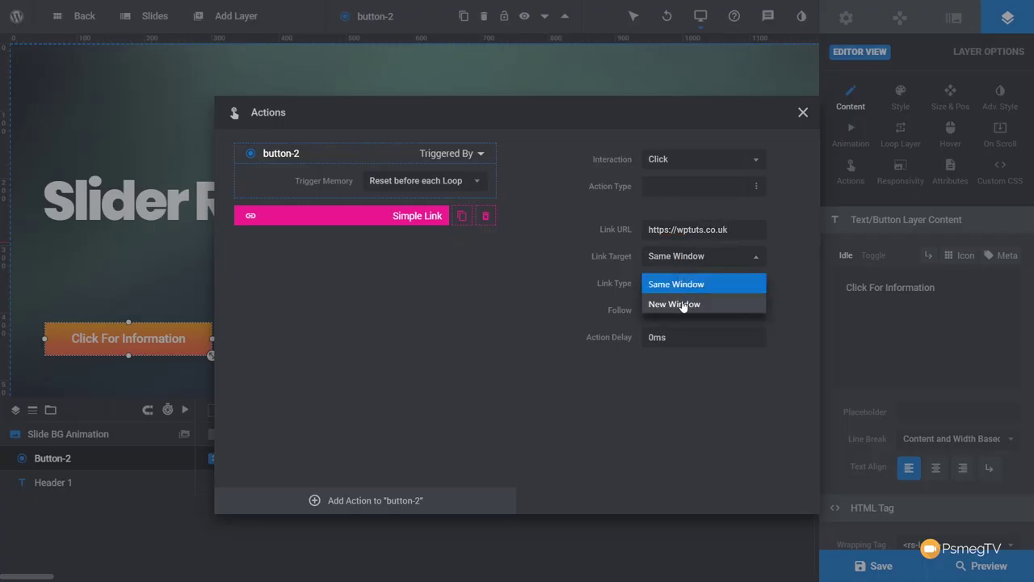
click(683, 303)
click(739, 287)
click(599, 294)
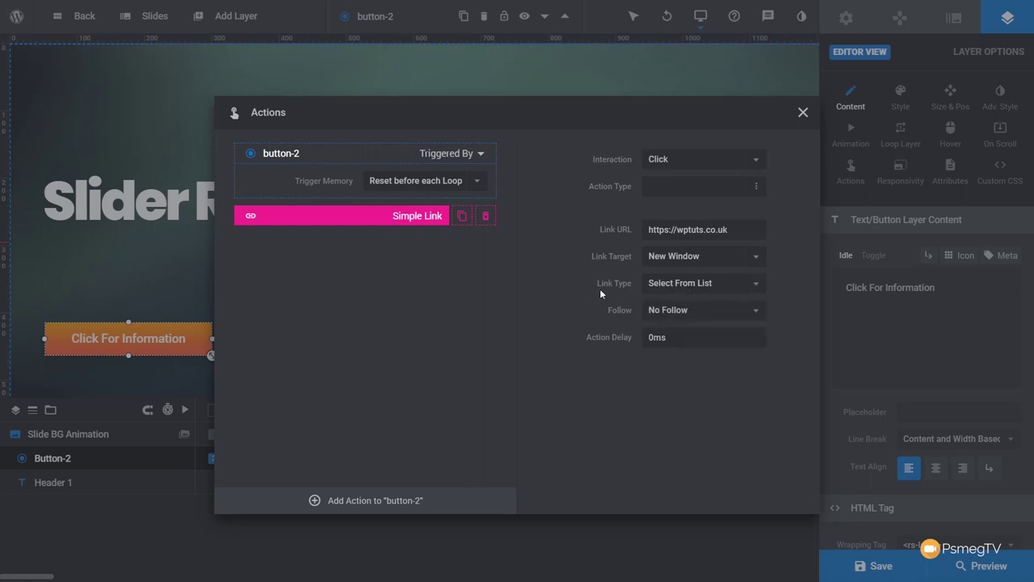
click(720, 316)
click(588, 393)
click(803, 113)
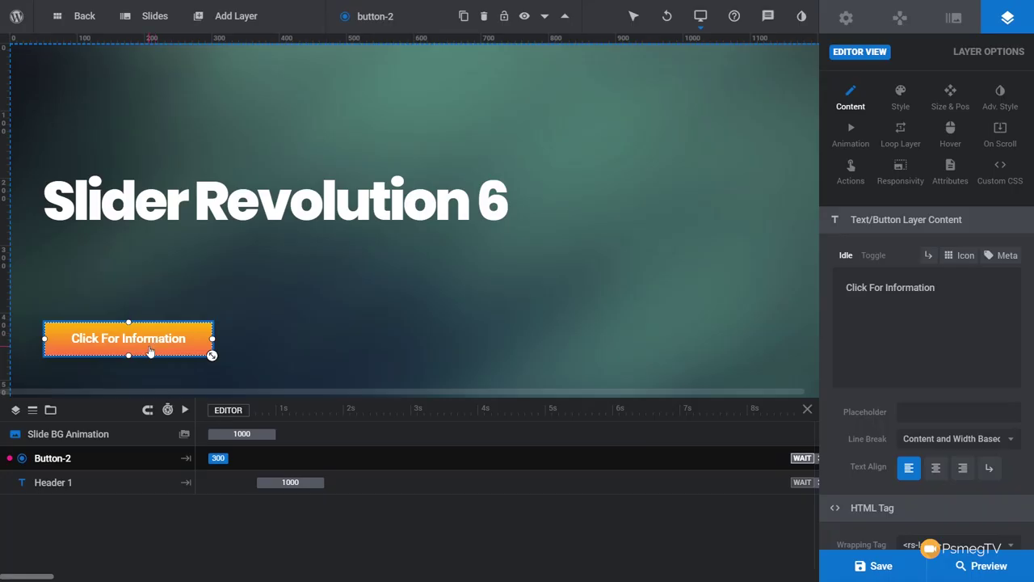
Rename the button layer as "Website Link Button" and play the slide's timeline
click(403, 18)
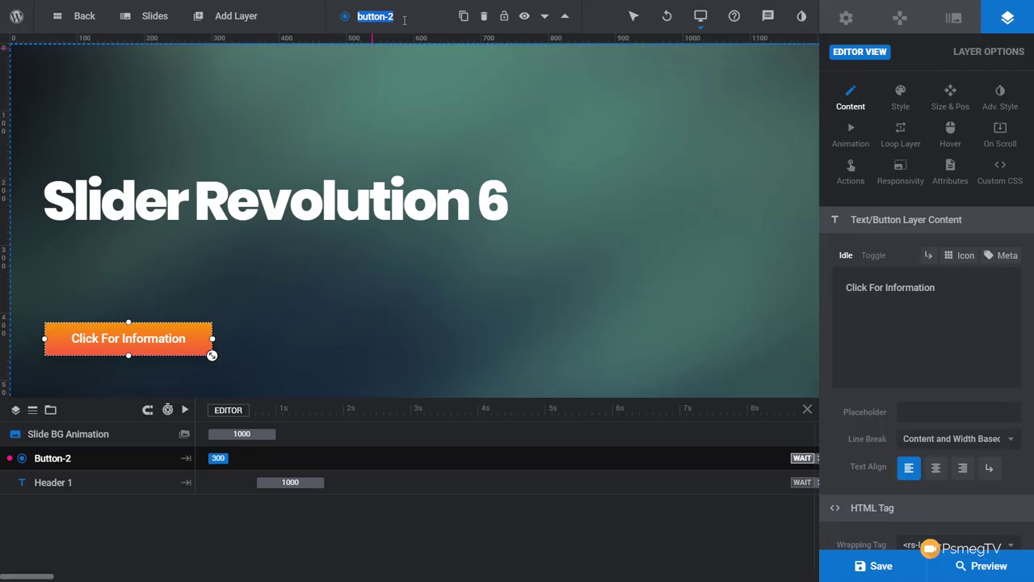
text(Website Link Button)
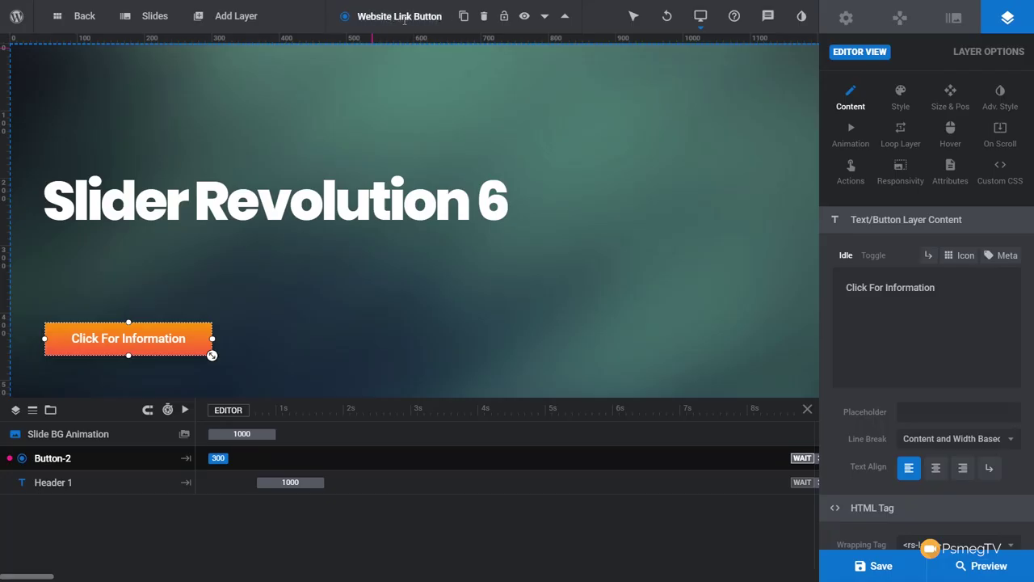
key(Return)
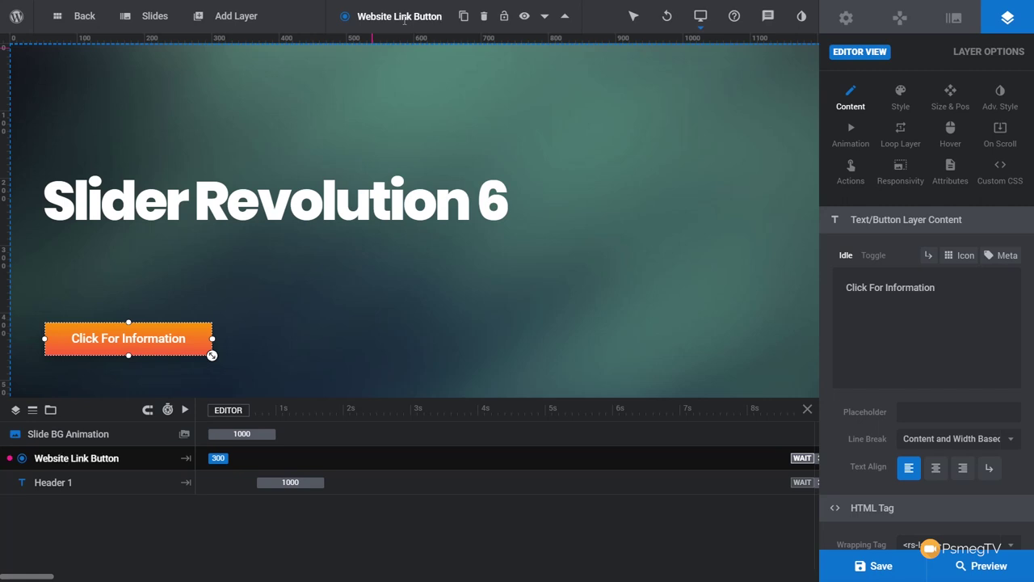
click(184, 410)
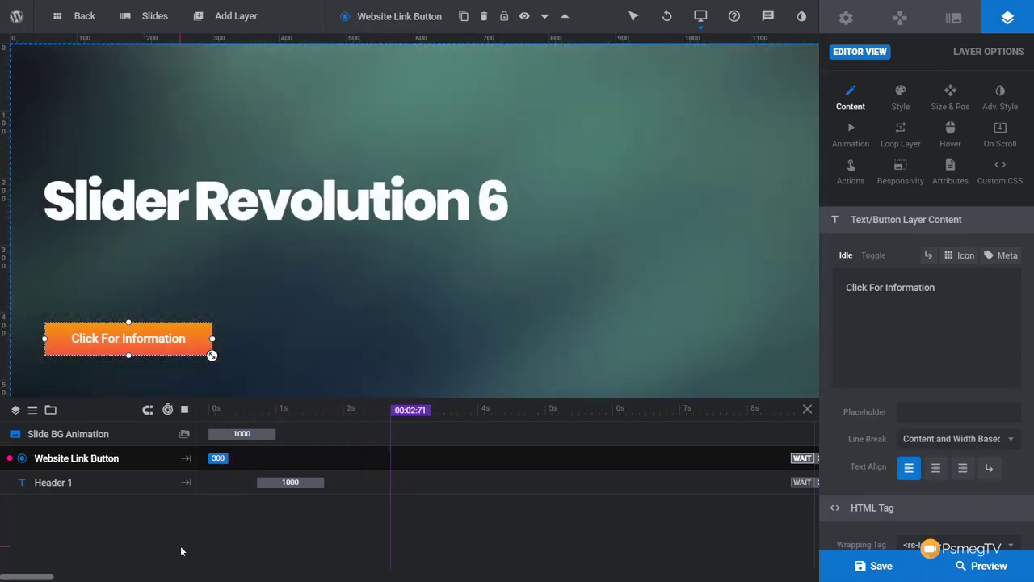
click(184, 409)
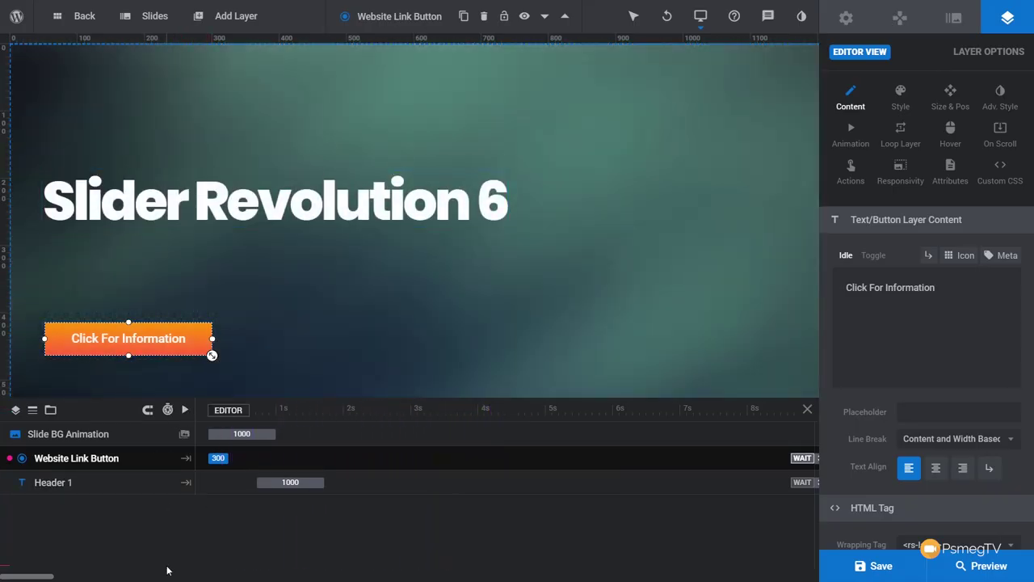
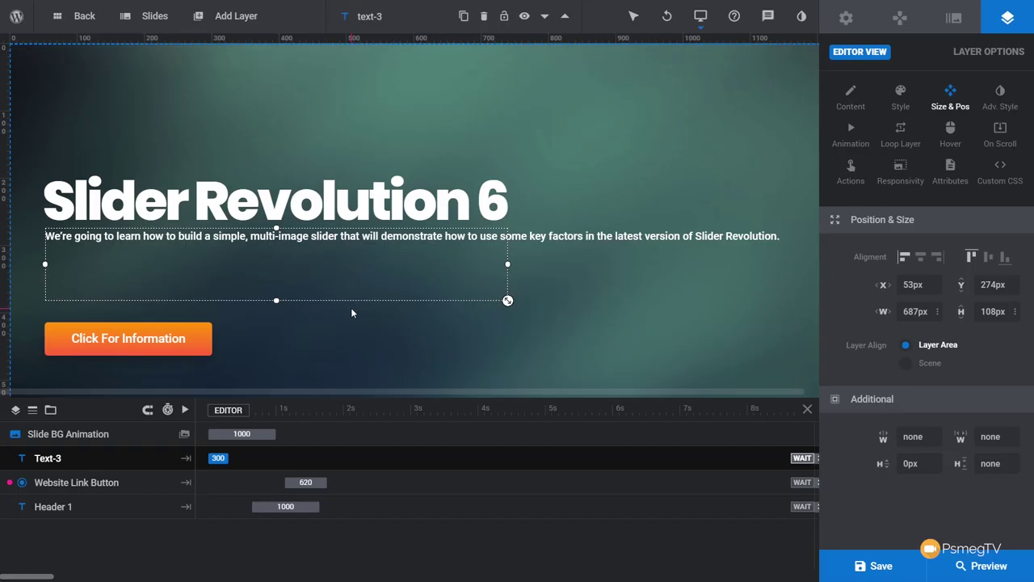
Set the description text's line break to Width Based and reduce its box height to about 59 px
click(852, 93)
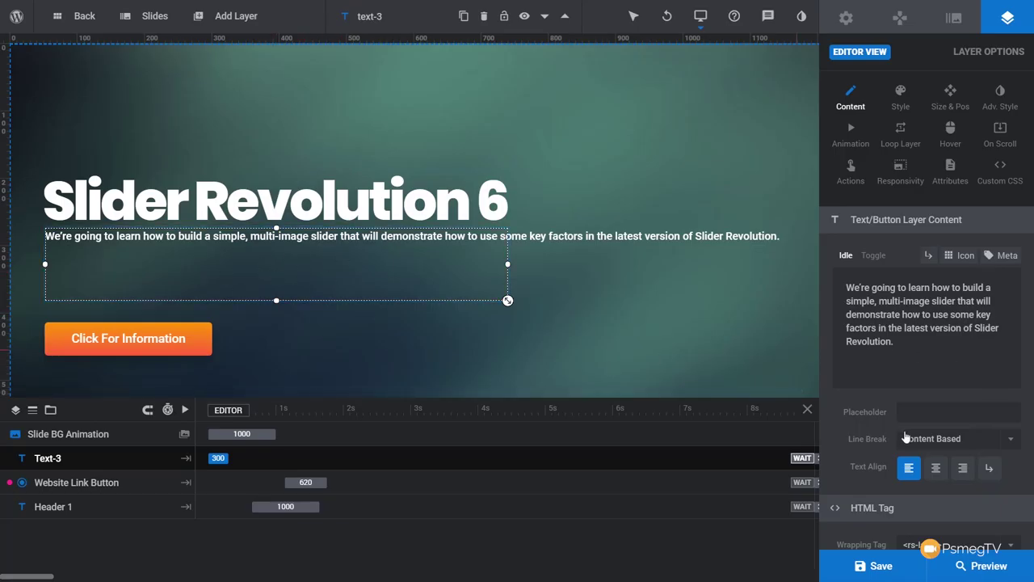
click(974, 443)
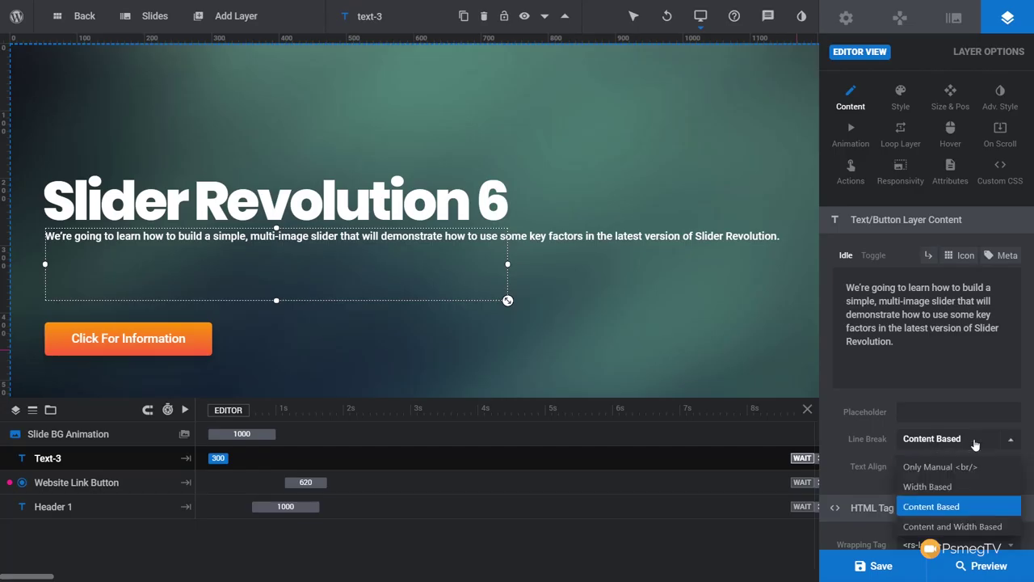
click(967, 485)
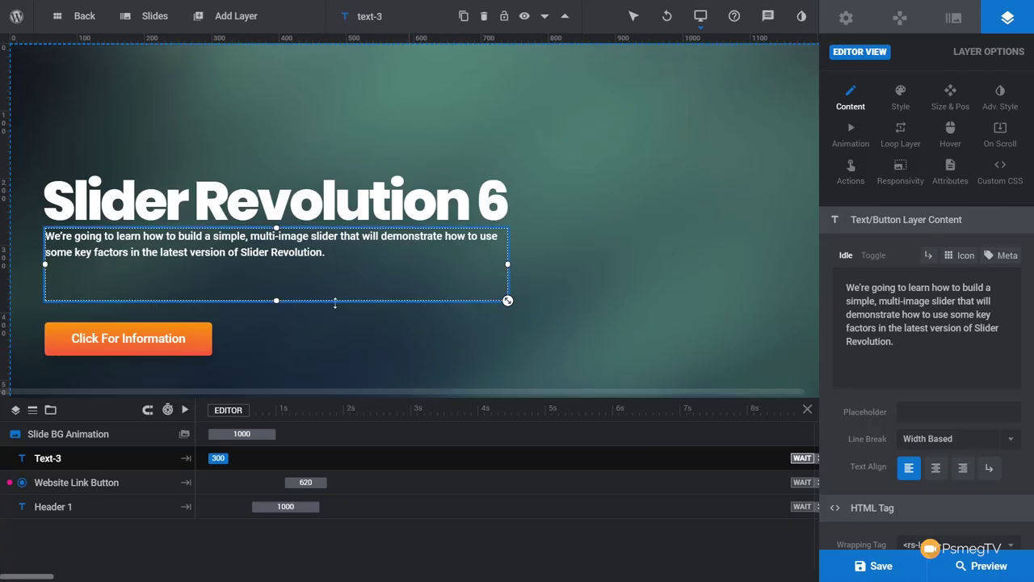
drag(276, 301, 277, 267)
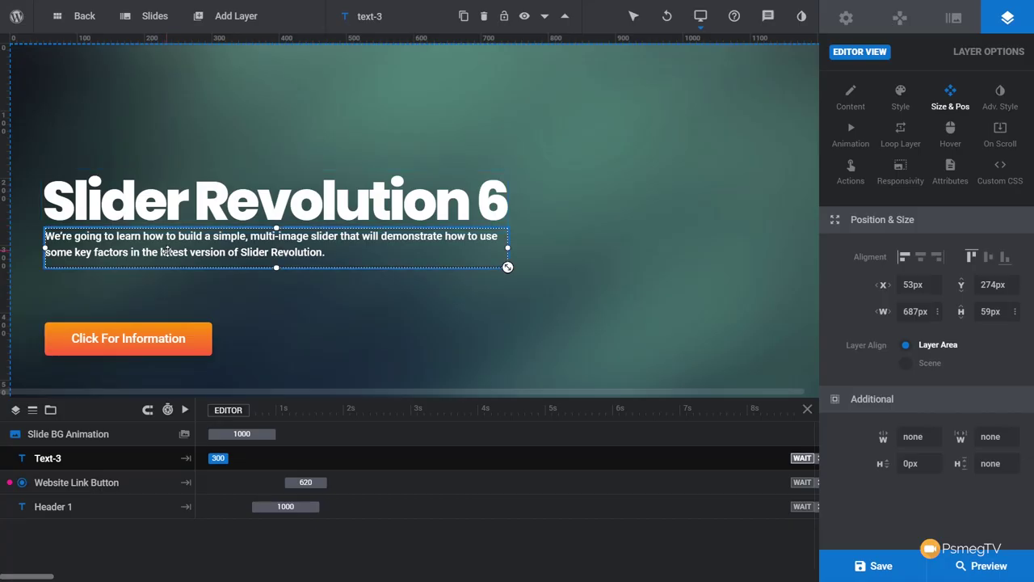
Move the description text down to just above the button and lower the headline to just above the description
drag(167, 252, 165, 293)
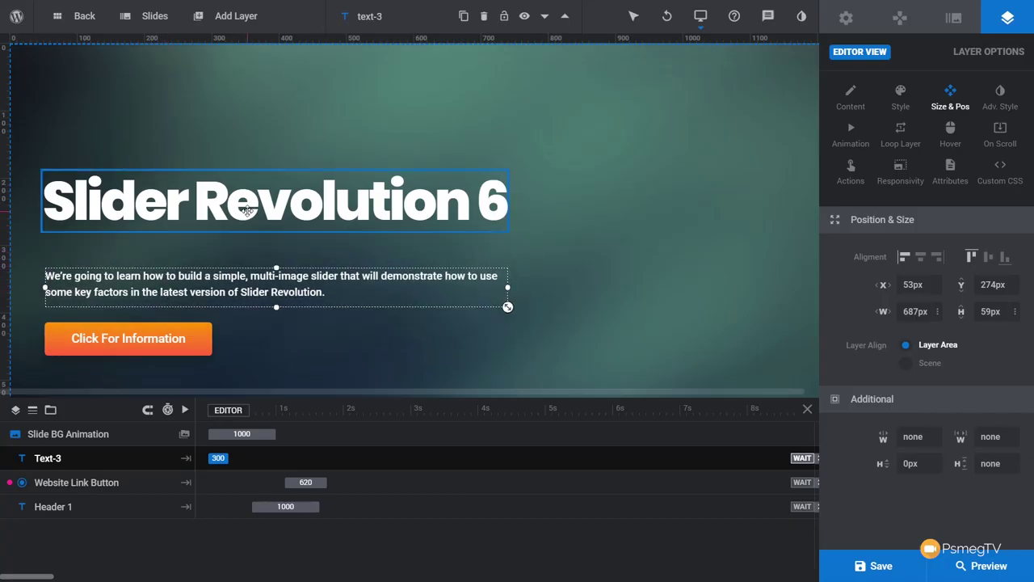
drag(246, 210, 250, 245)
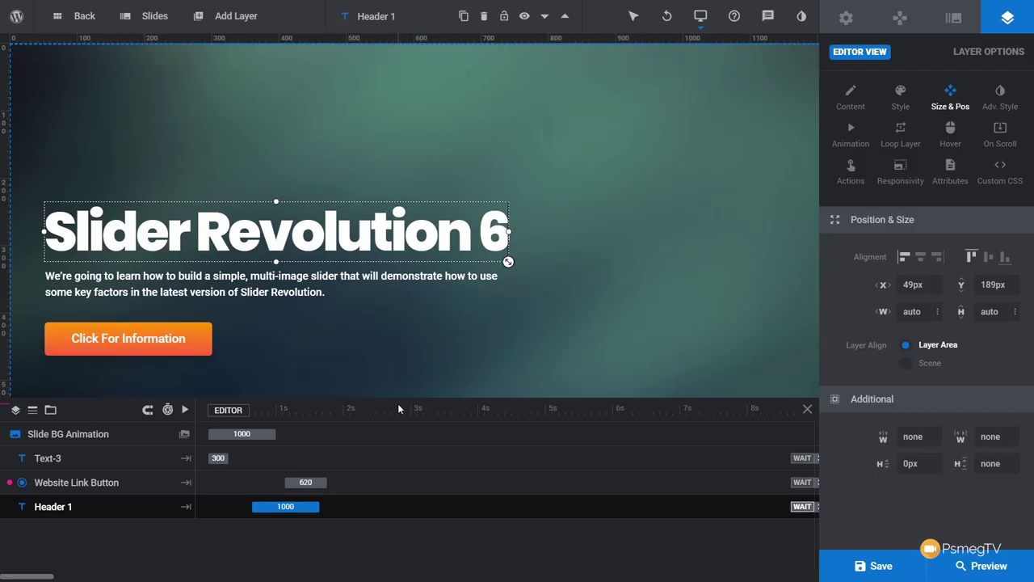
click(48, 458)
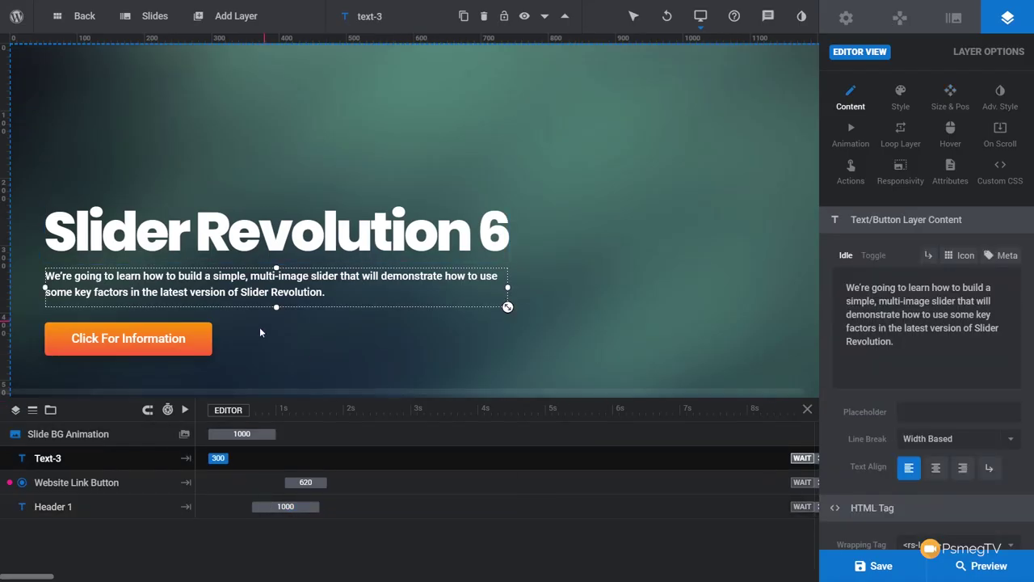
Select the headline, description and button together and align them to the left edge of the slide
mouse_move(635, 23)
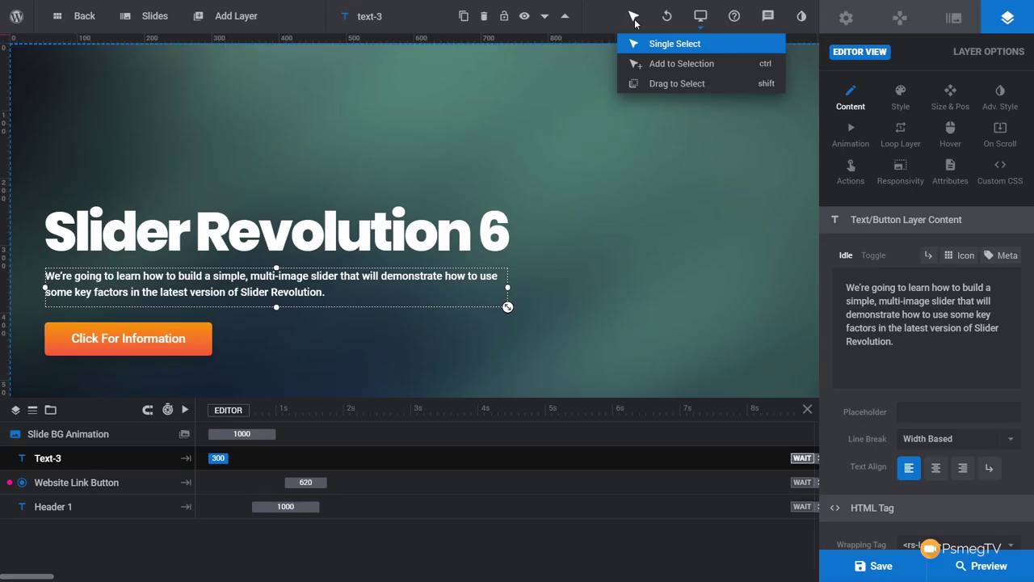
click(638, 84)
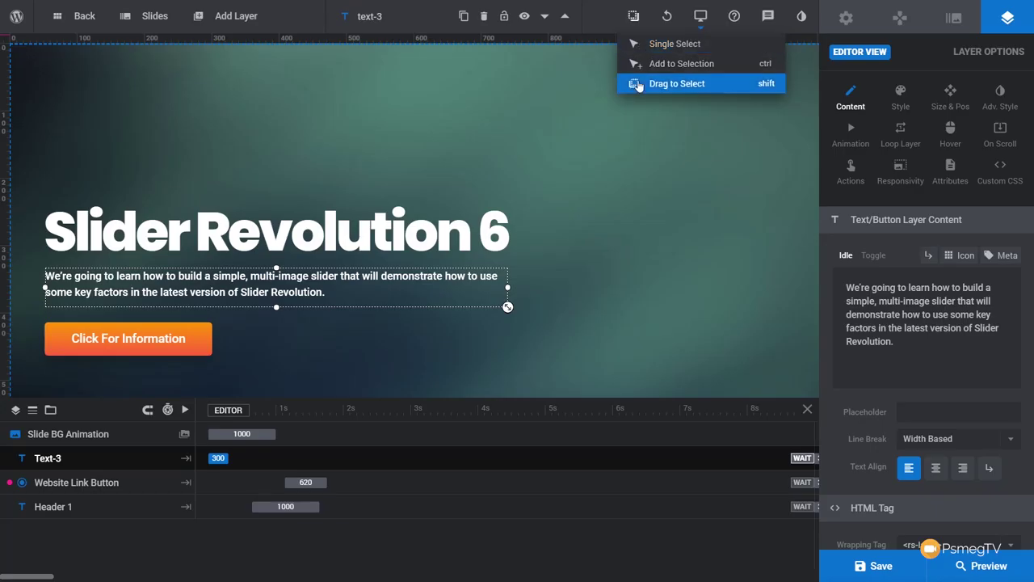
drag(41, 179, 274, 364)
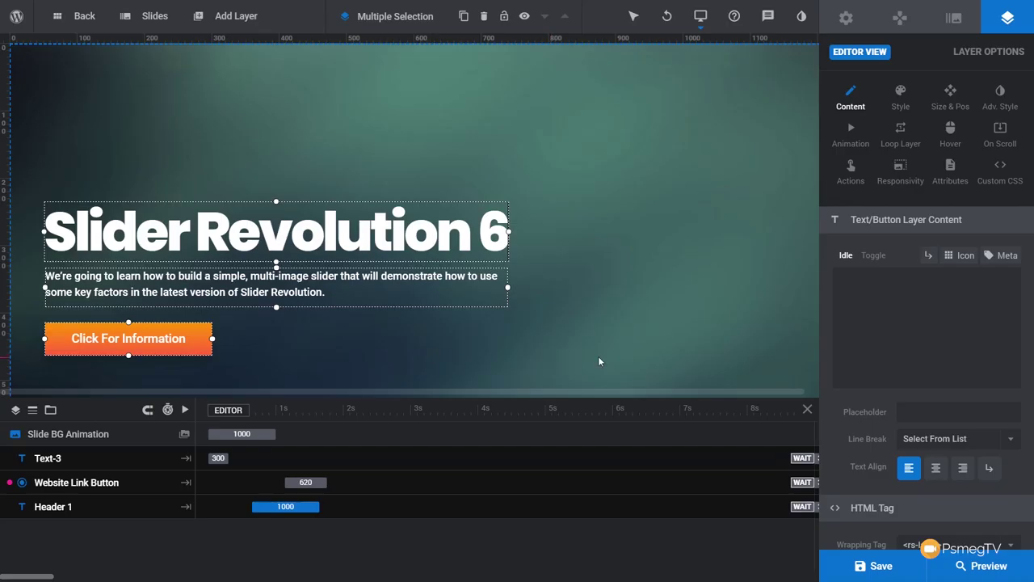
click(950, 95)
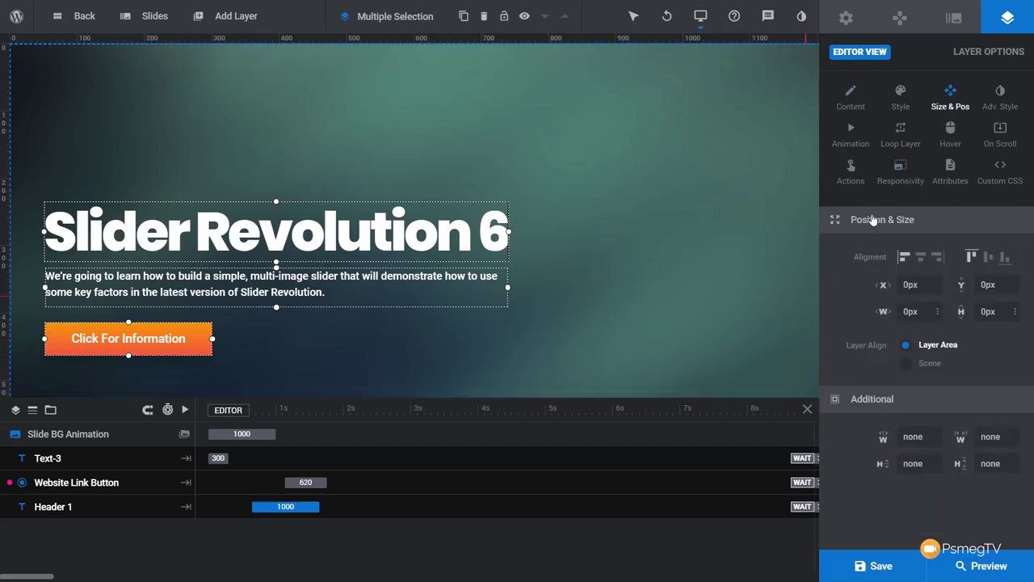
click(904, 257)
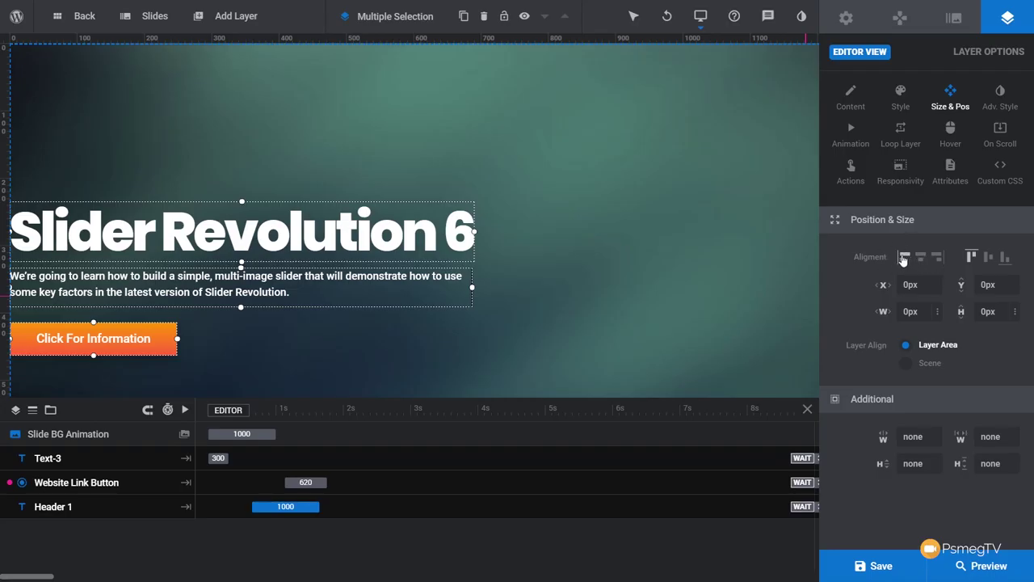
Try the Scene layer alignment, return to Layer Area, and move the three layers about 37 px inward and slightly down
click(907, 364)
click(906, 345)
drag(201, 249, 227, 257)
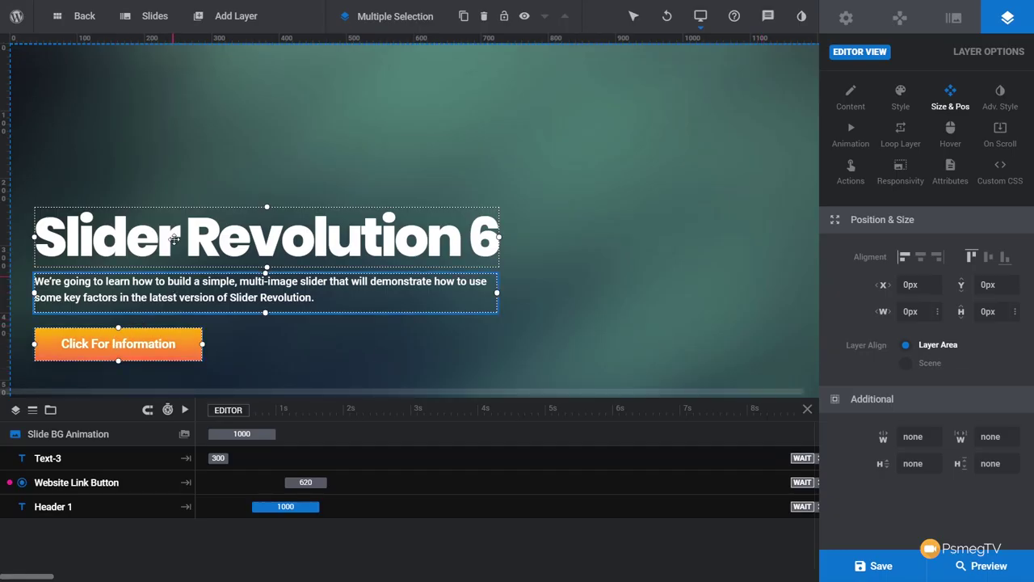
click(181, 181)
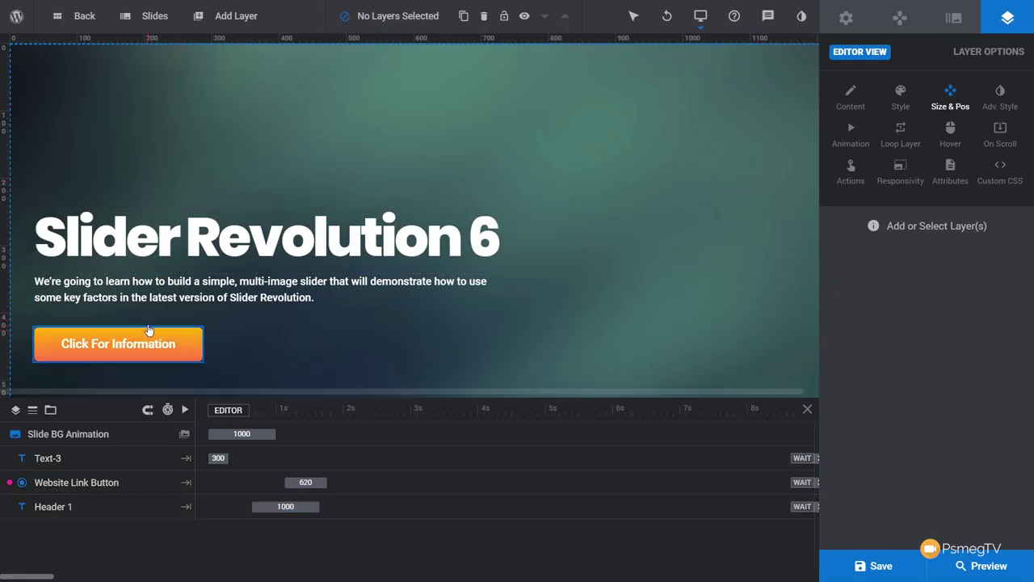
Move the button up closer to the description text and align all three layers to the slide's left edge
click(149, 329)
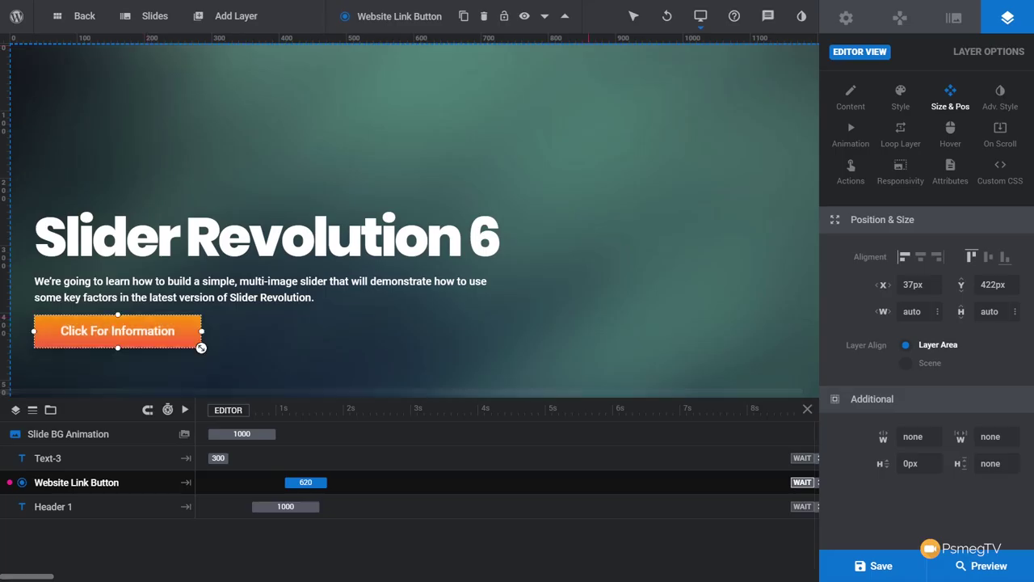
click(646, 81)
drag(33, 174, 334, 353)
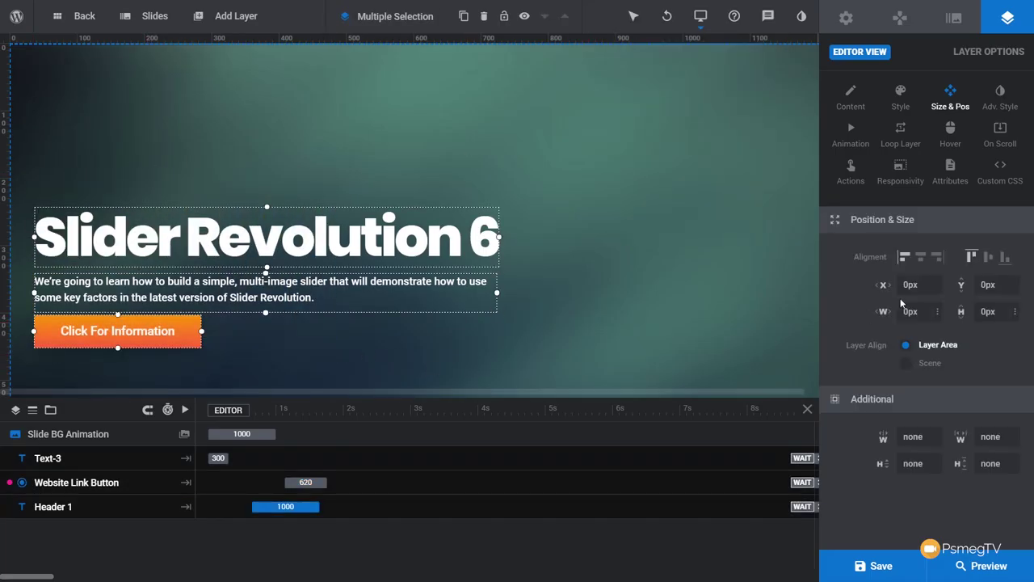
click(904, 258)
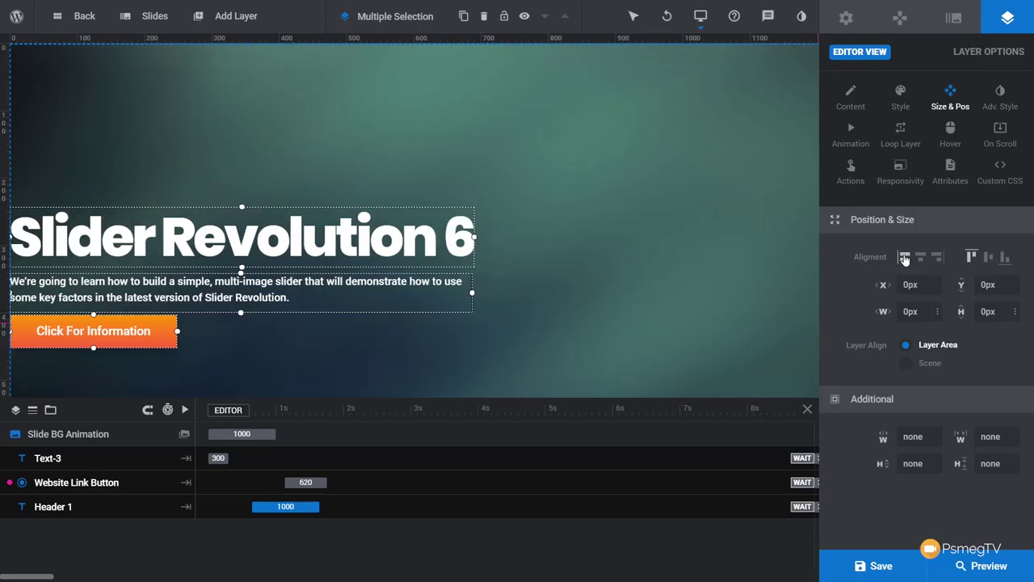
Move the three layers about 44 px in from the slide's left edge and slightly down, and rename the text-3 layer as Description
drag(149, 296, 180, 309)
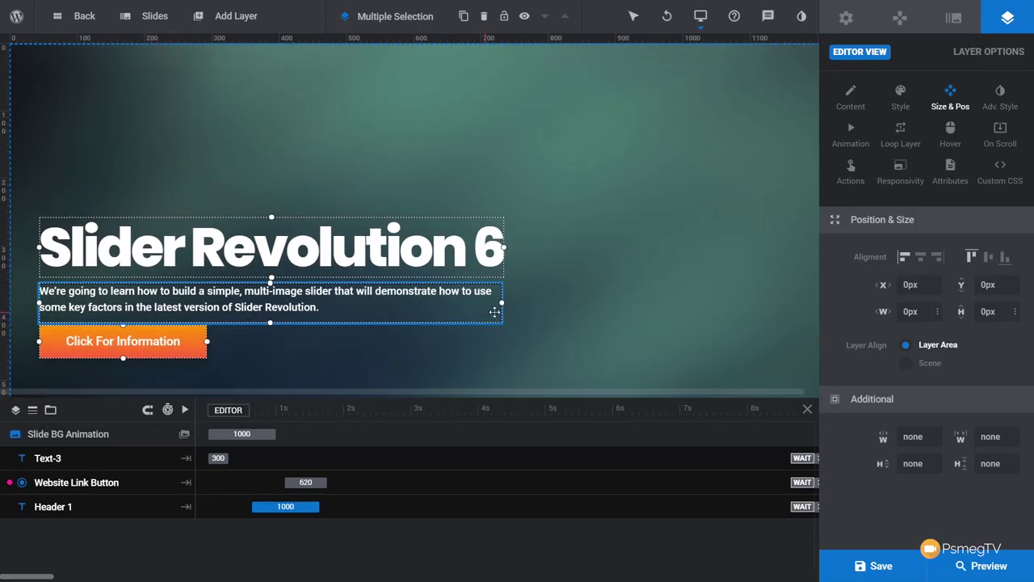
click(635, 315)
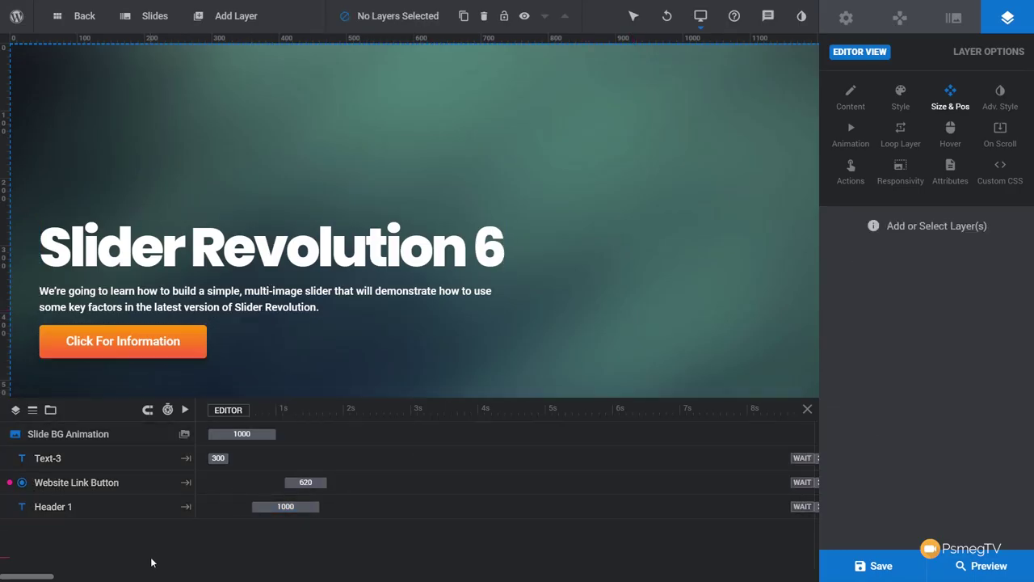
click(100, 466)
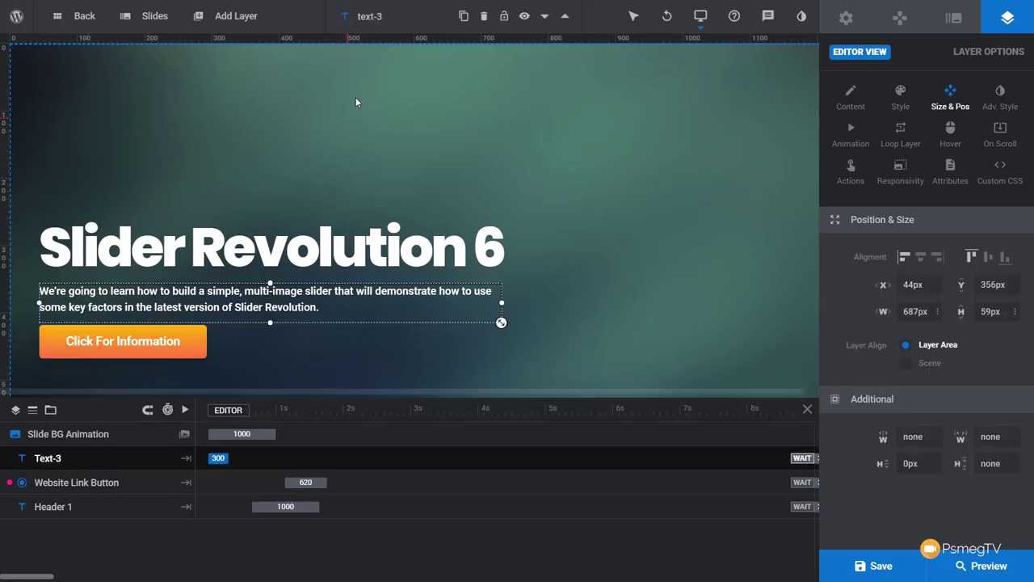
click(398, 14)
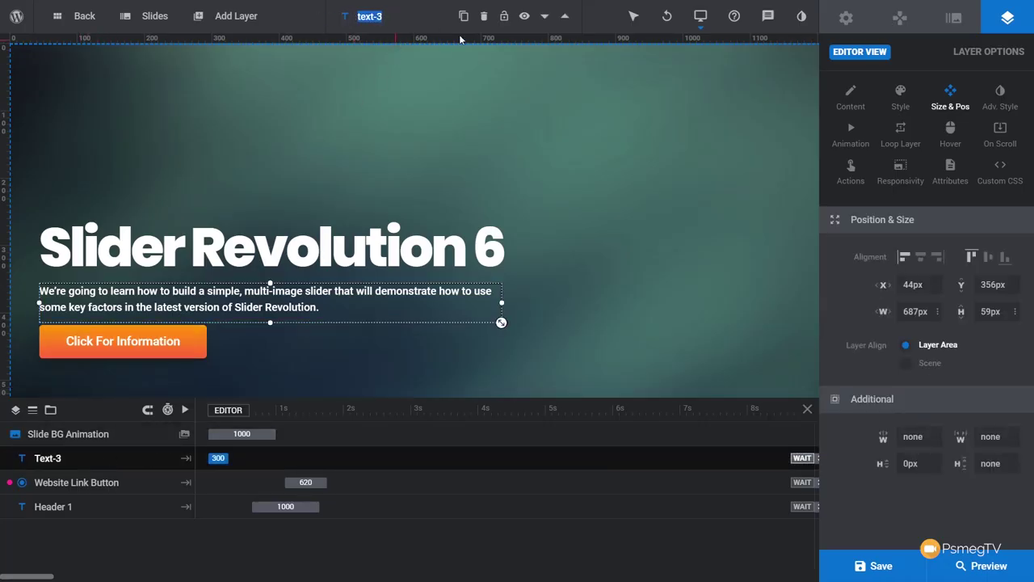
text(Description)
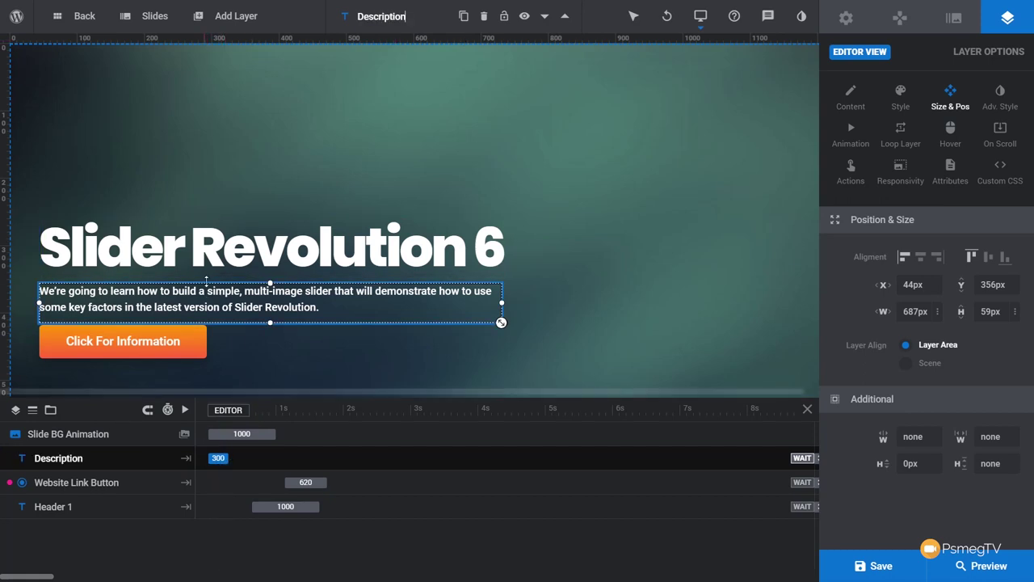
Reorder the Description layer between button and header, give it a 620 ms animation overlapping theirs, start the header at 570 ms and play the timeline
drag(220, 458, 281, 457)
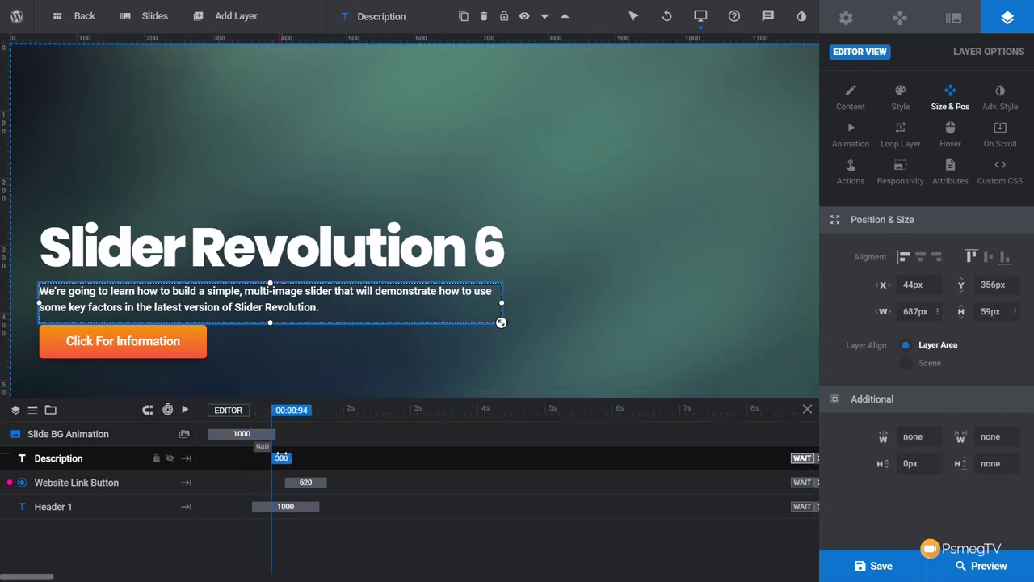
drag(104, 460, 107, 489)
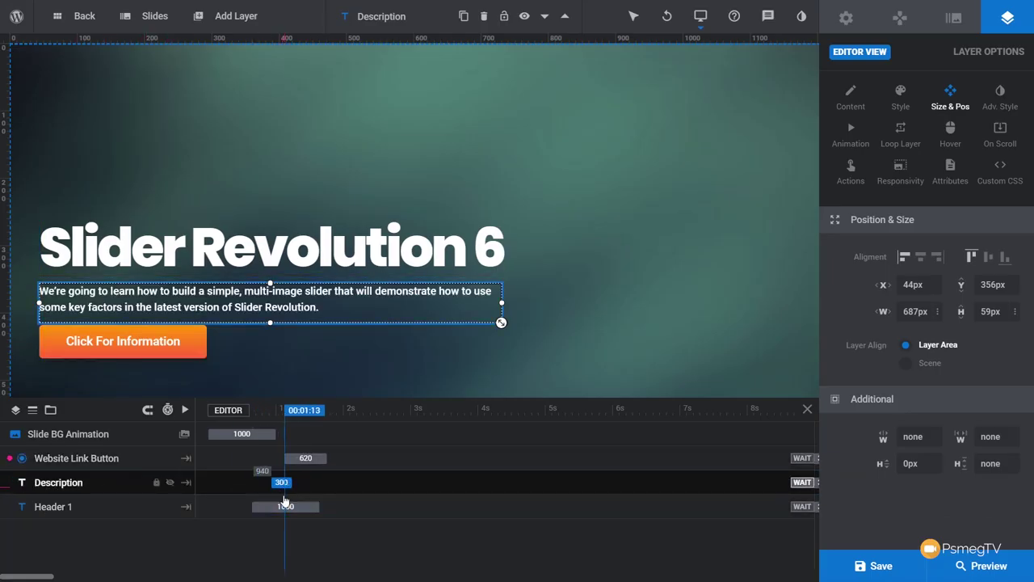
drag(299, 506, 310, 482)
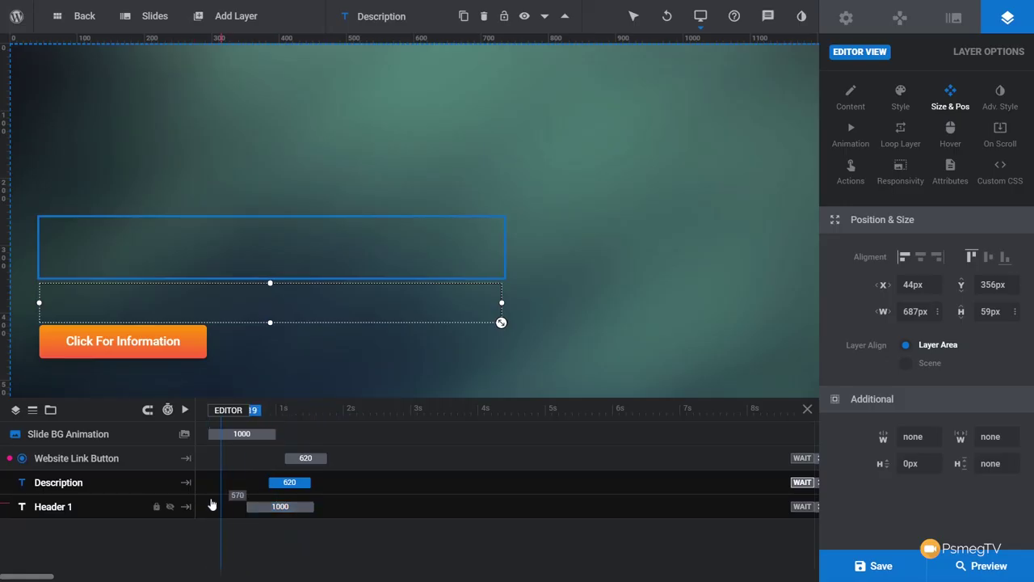
click(184, 410)
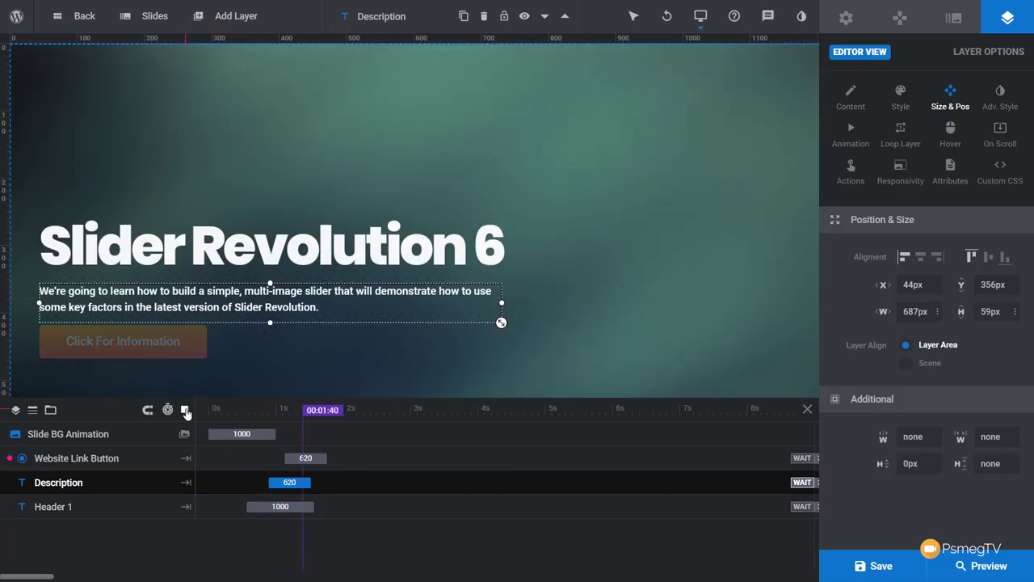
click(185, 411)
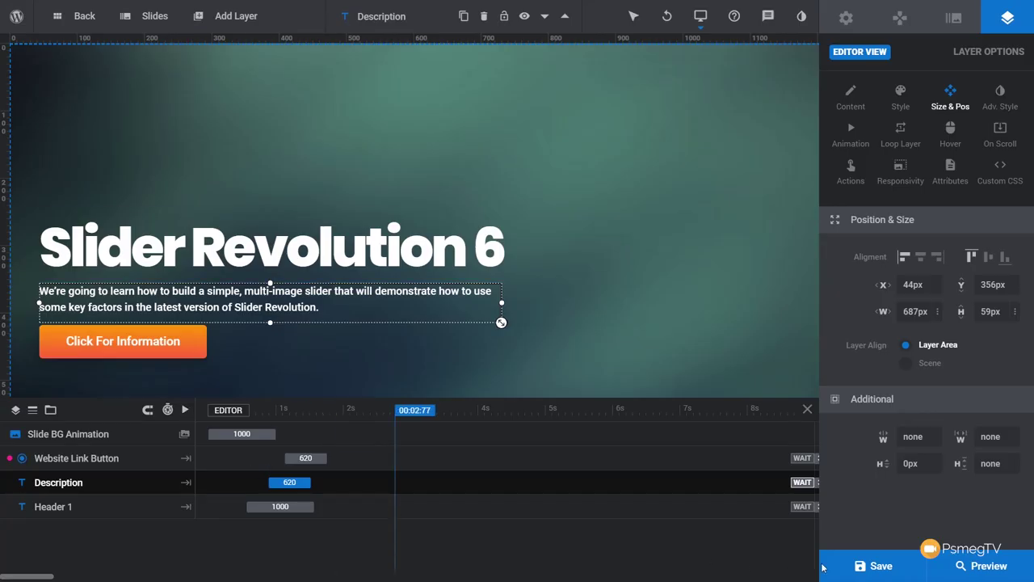
Save the slider, preview the headline, description and button animations, and return to the editor
click(868, 563)
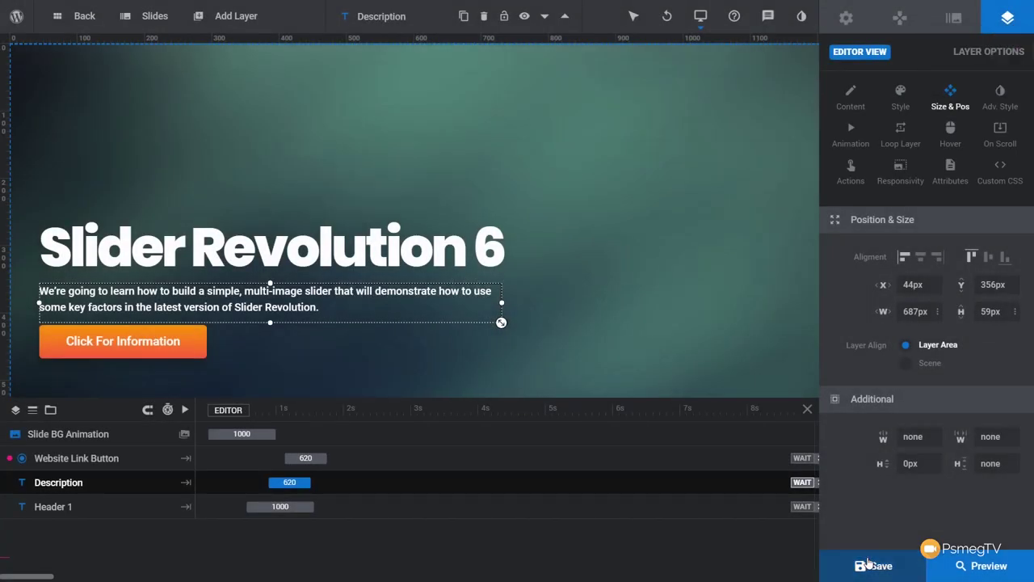
click(988, 567)
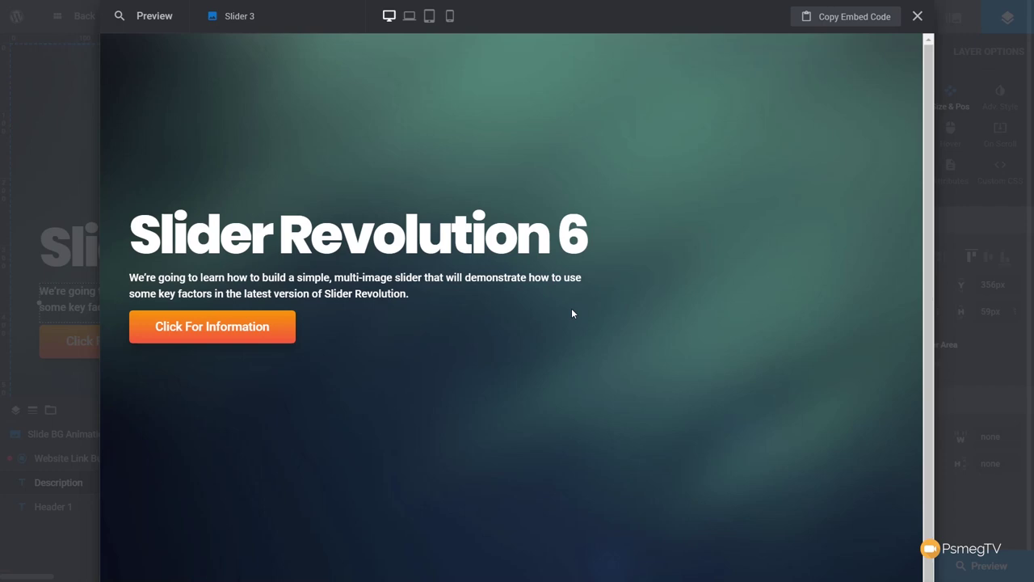
key(Escape)
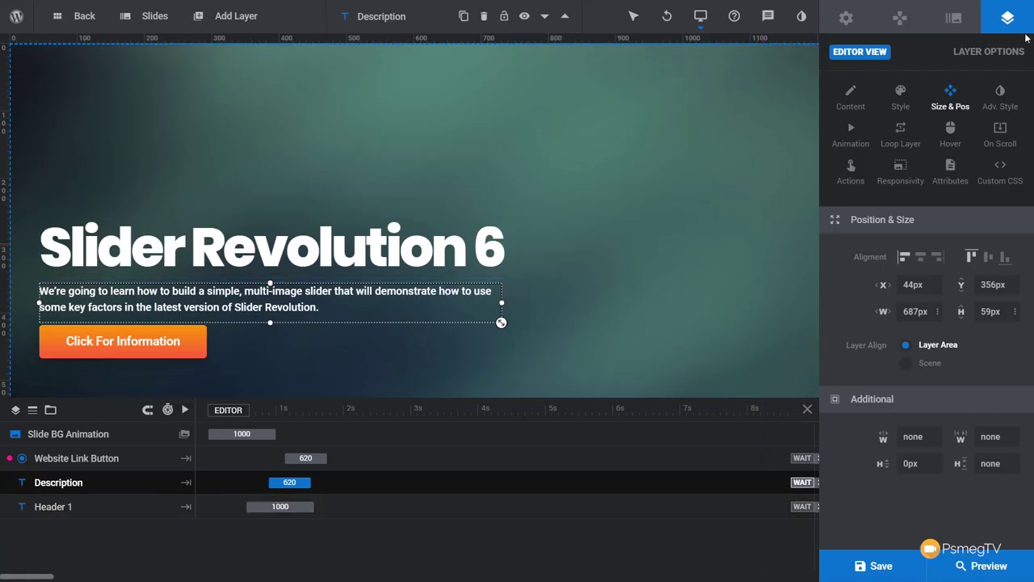
Enable navigation arrows for the slider, try the Ares arrow style and settle on Hermes
click(900, 20)
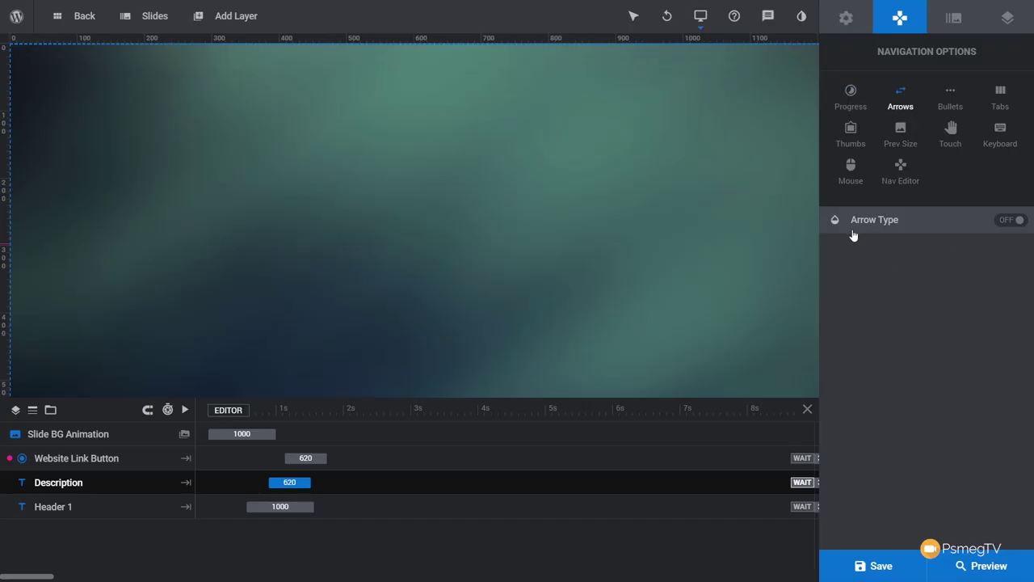
click(1013, 225)
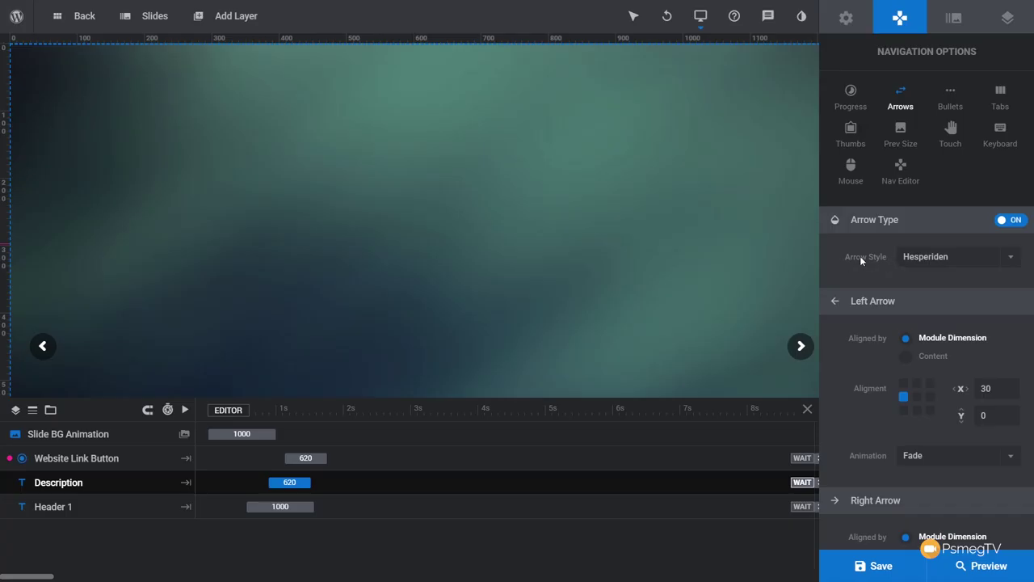
click(953, 258)
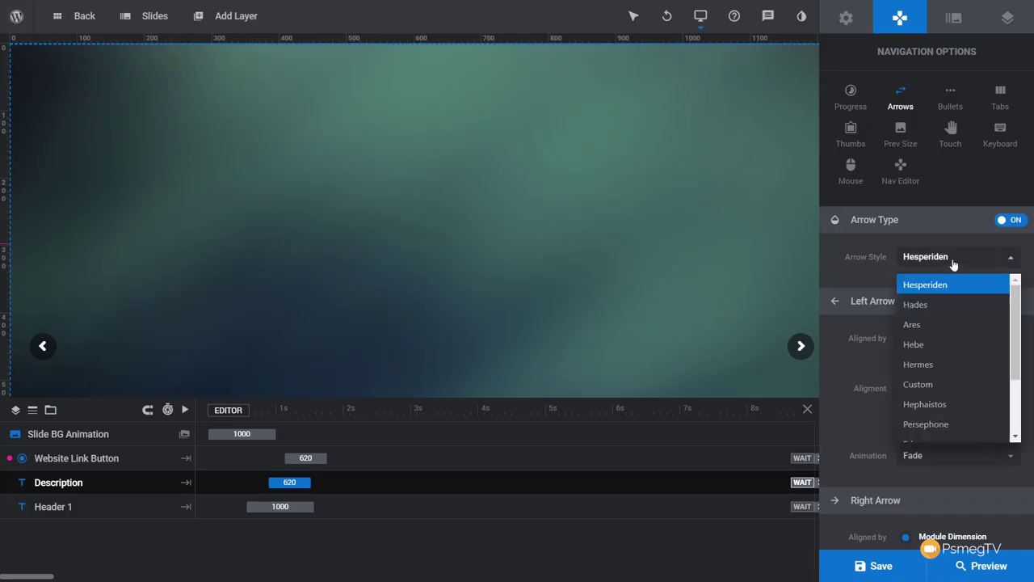
click(931, 325)
click(961, 259)
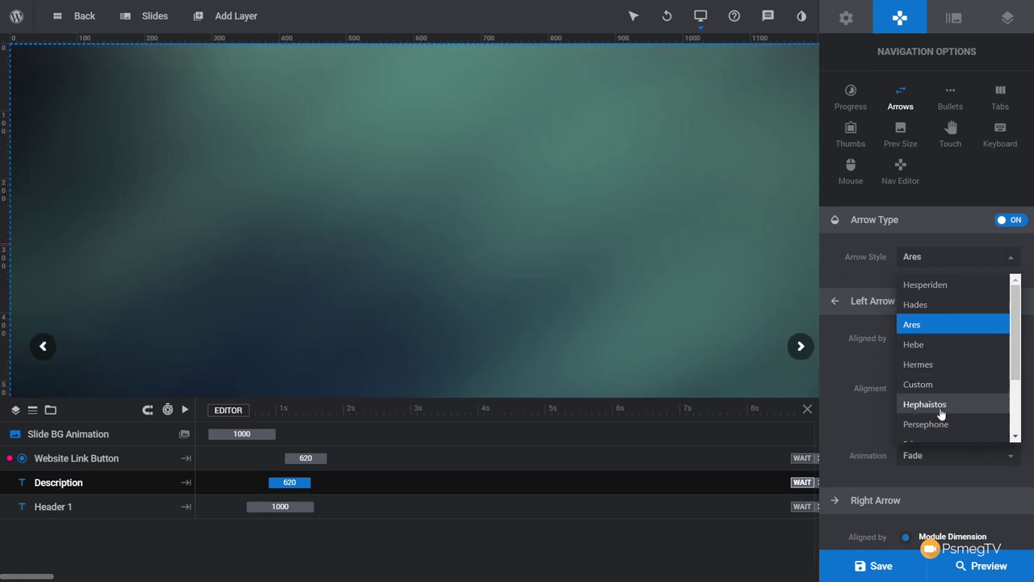
click(937, 367)
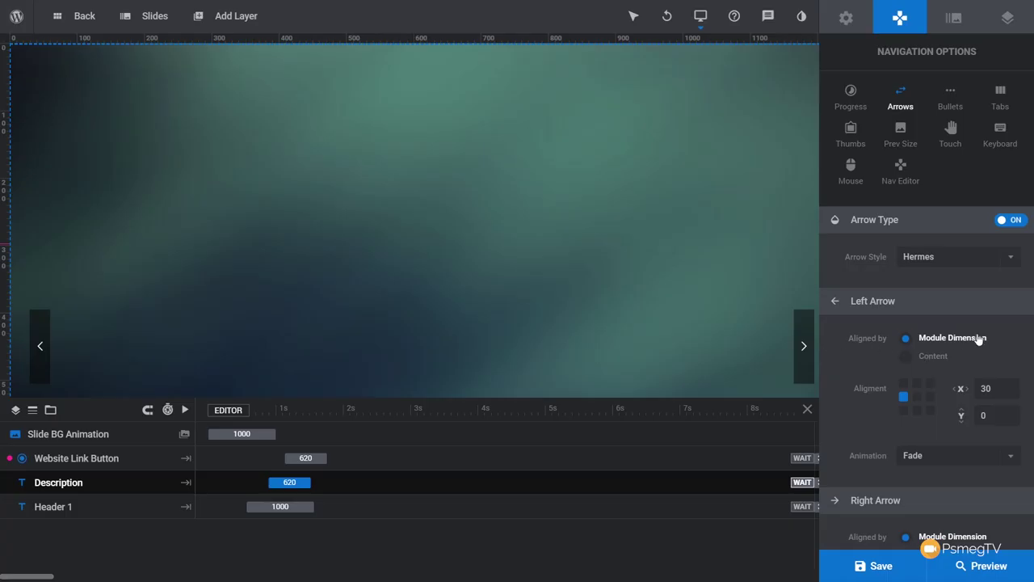
Keep the left arrow aligned by Module Dimension and set the horizontal offset of both navigation arrows to 20px
click(936, 357)
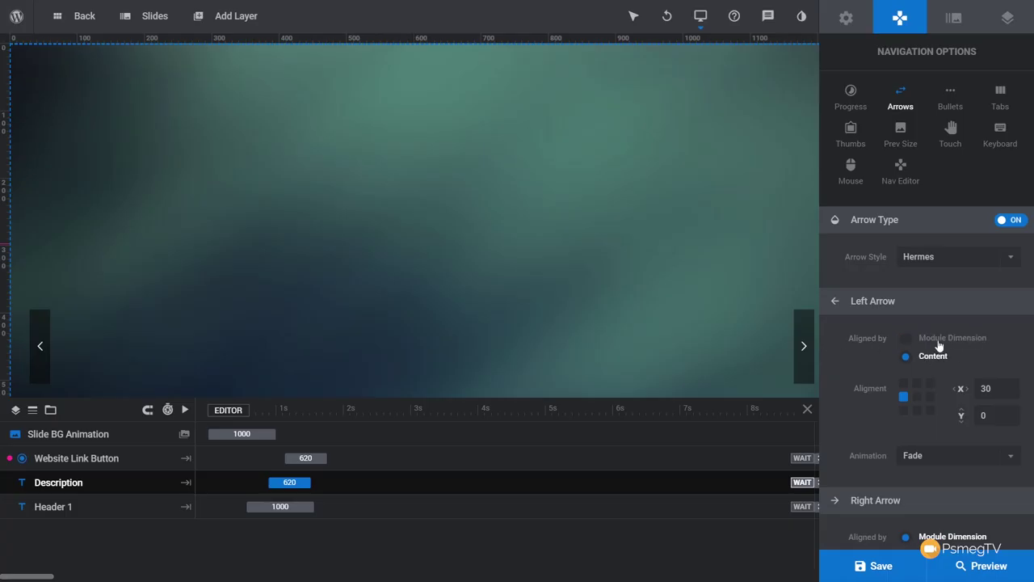
click(938, 339)
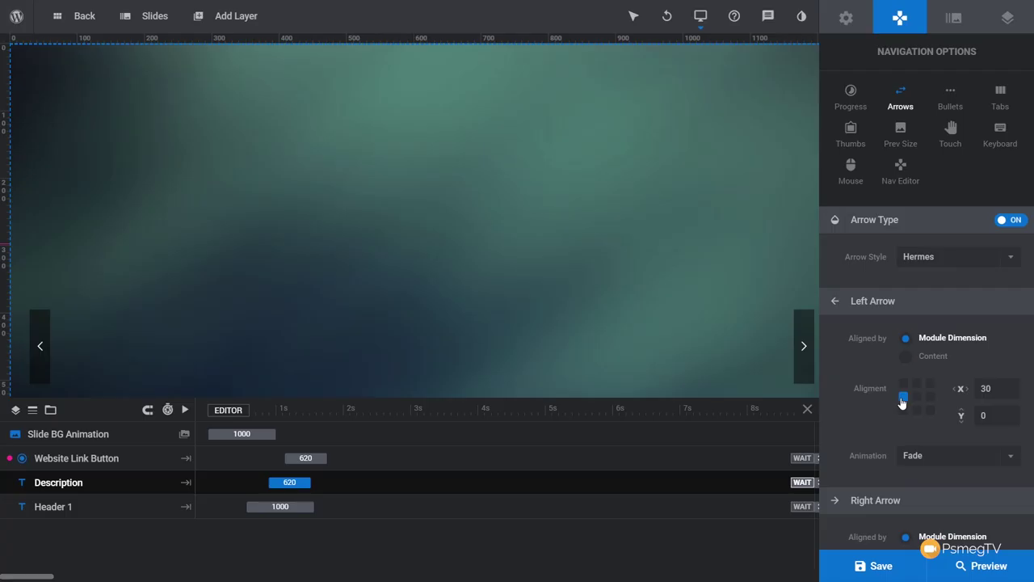
click(1010, 388)
text(60px)
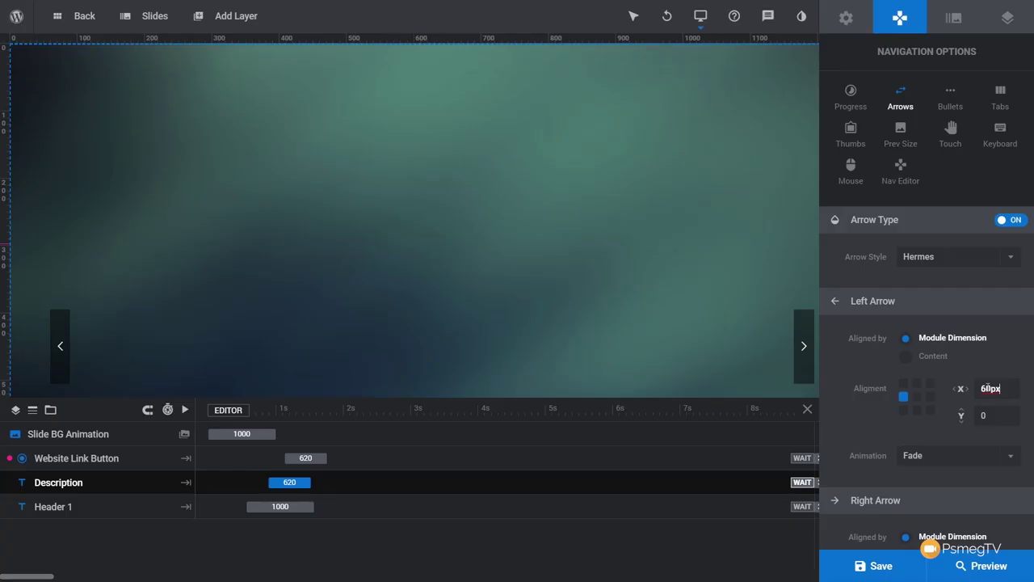
click(986, 388)
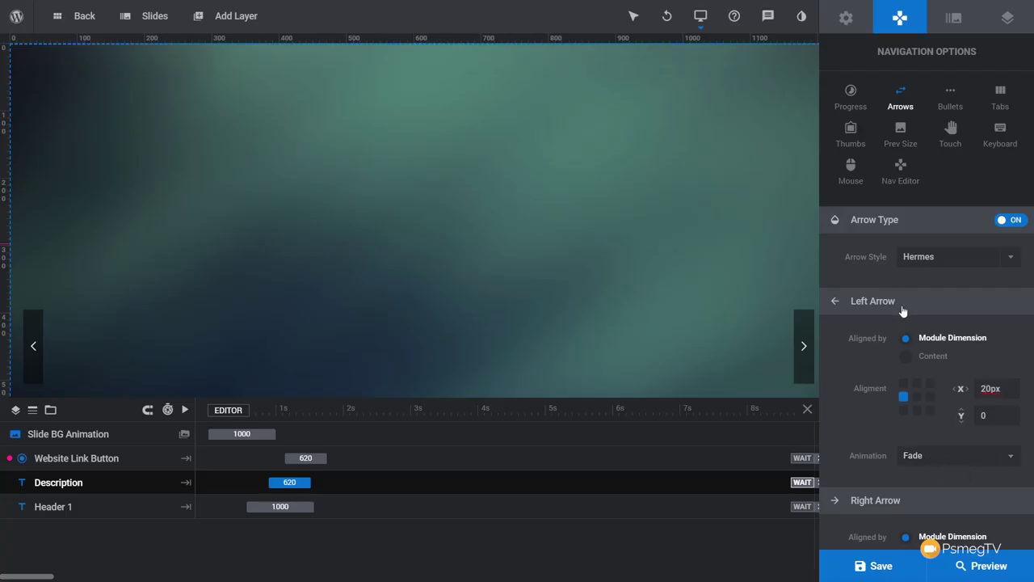
scroll(902, 307, down, 3)
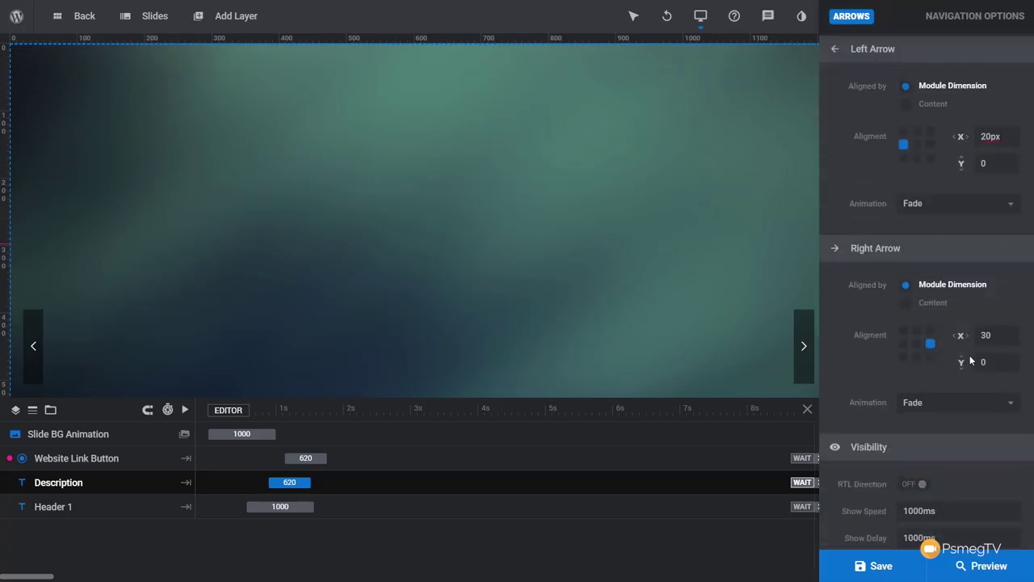
click(984, 334)
text(20px)
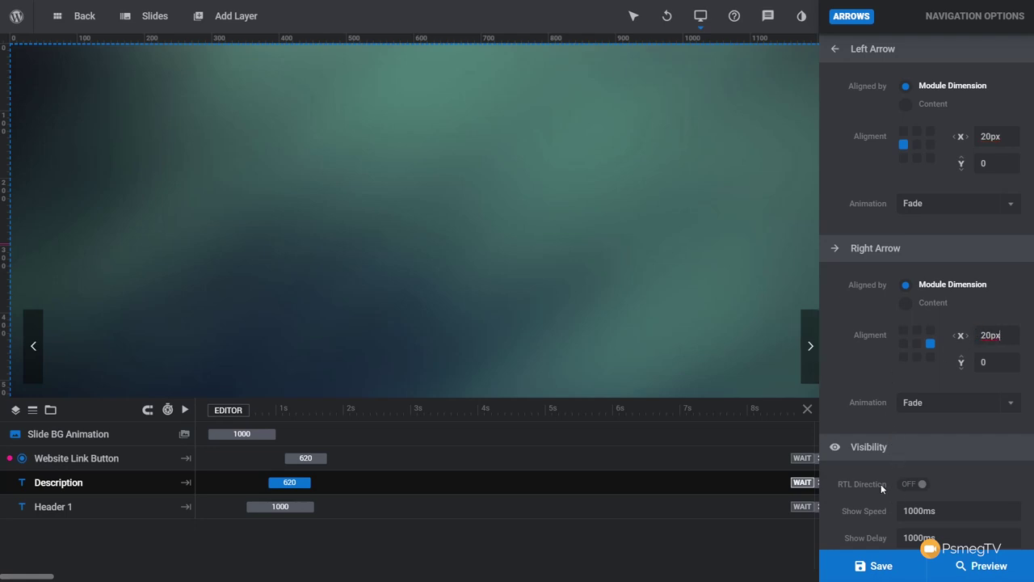
Save the slider and preview it, trying the previous and next navigation arrows on both slides
scroll(980, 469, down, 2)
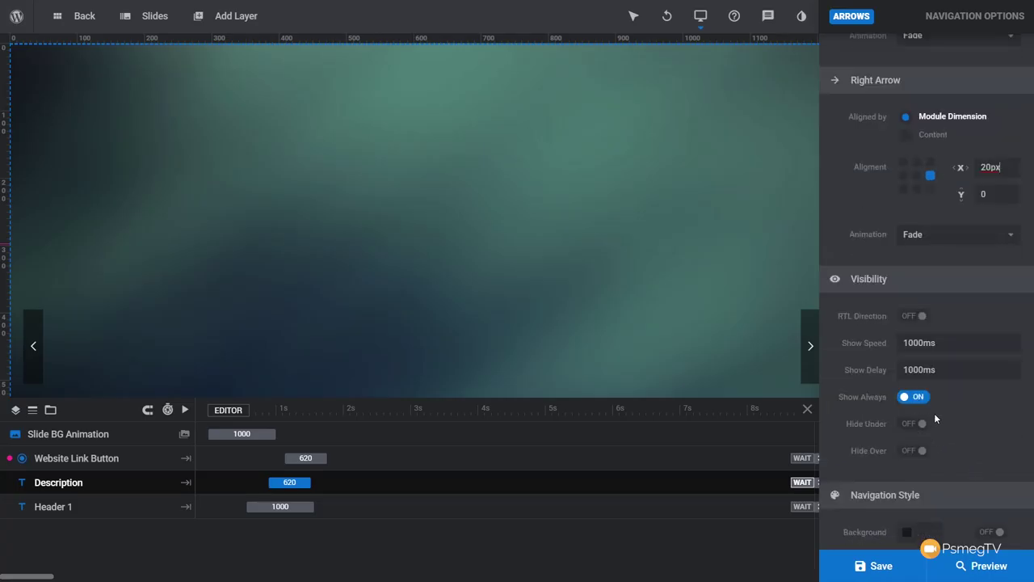
scroll(958, 393, down, 5)
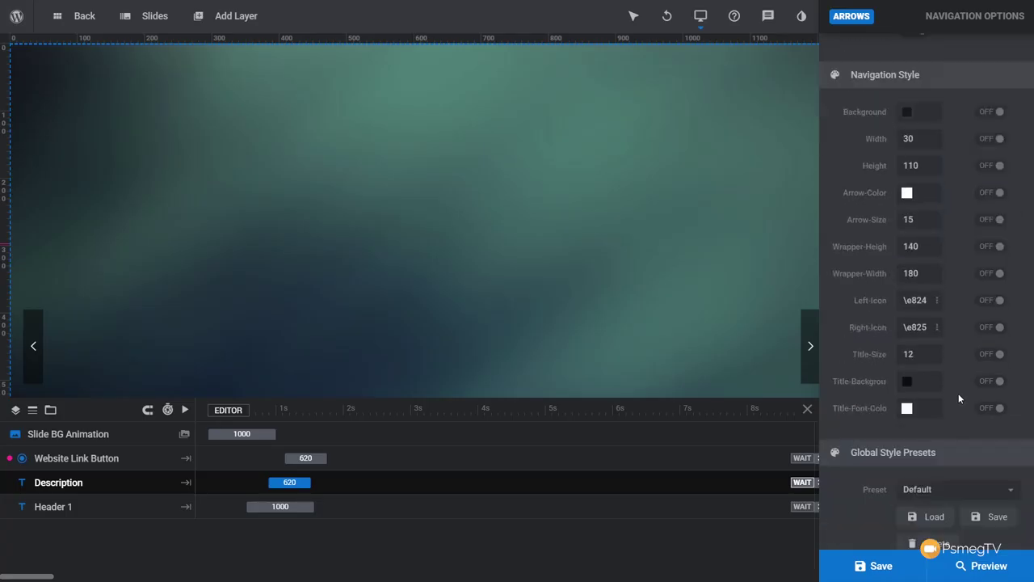
click(897, 569)
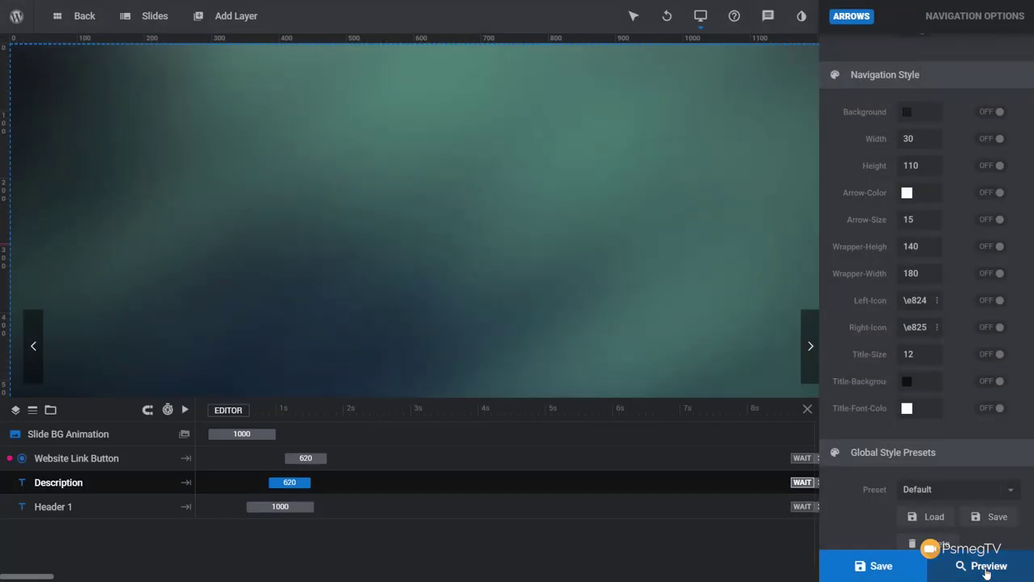
click(981, 567)
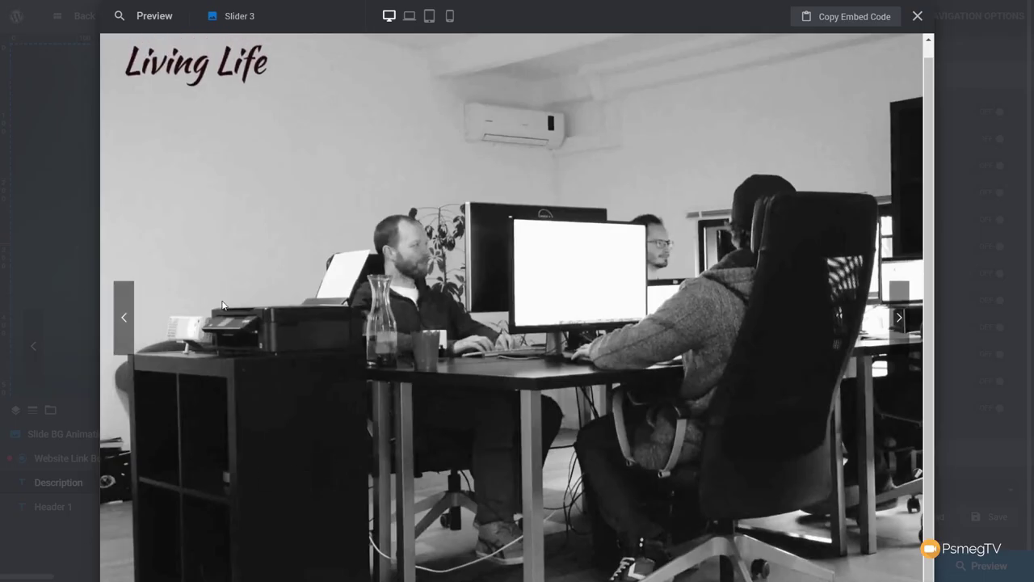
click(129, 317)
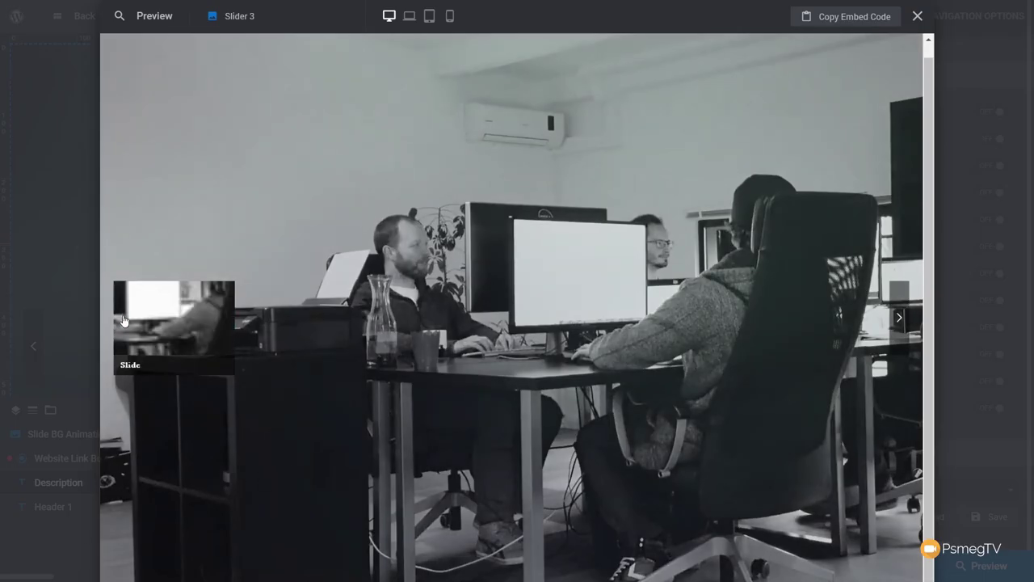
click(903, 322)
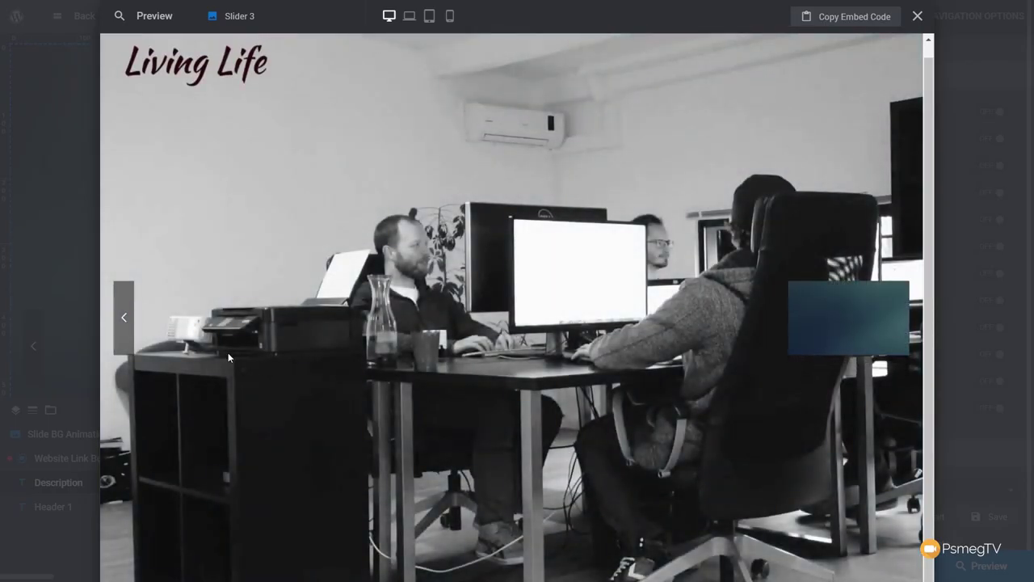
mouse_move(125, 325)
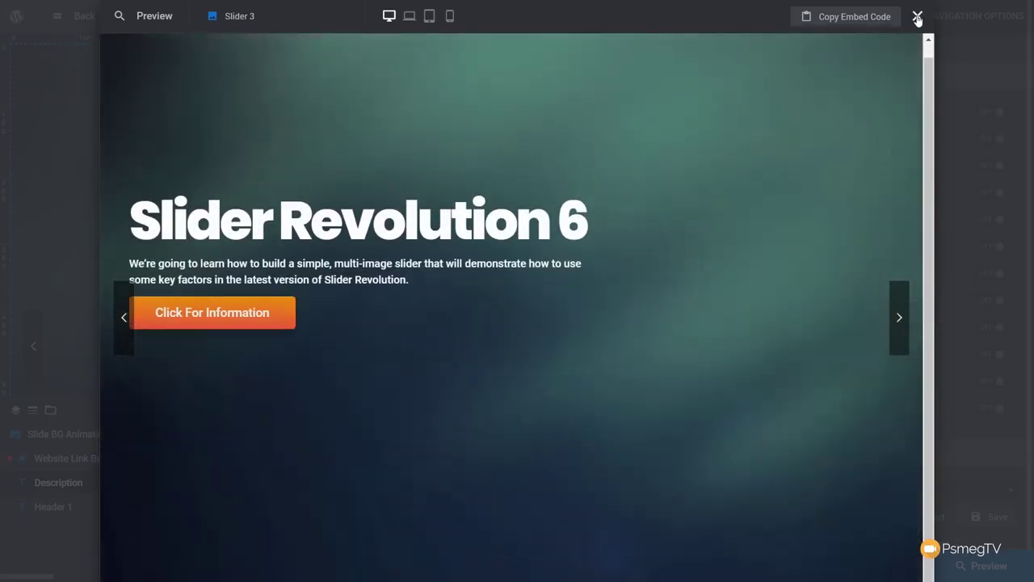
click(917, 15)
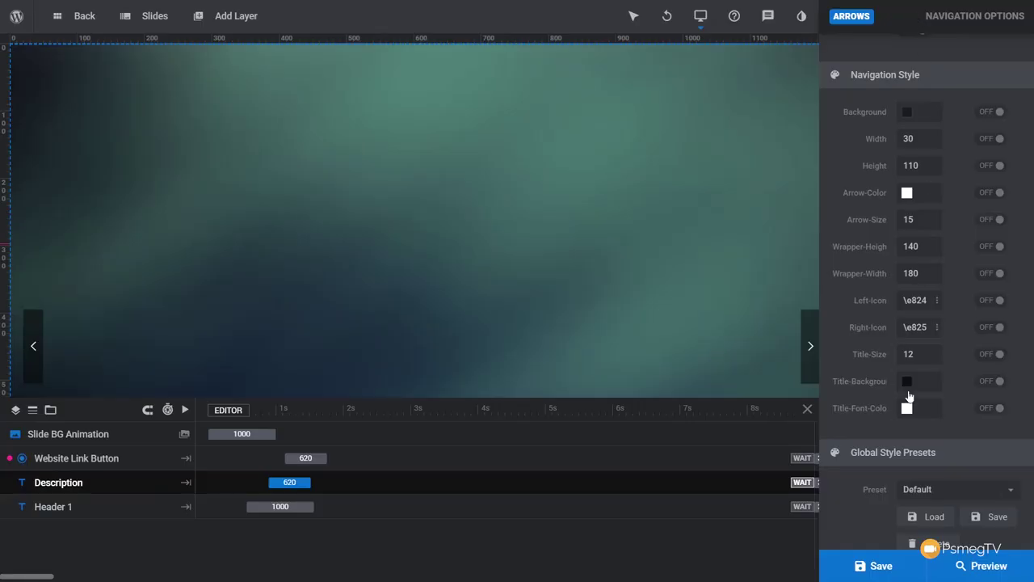
Turn the slider's navigation arrows off
scroll(908, 393, up, 10)
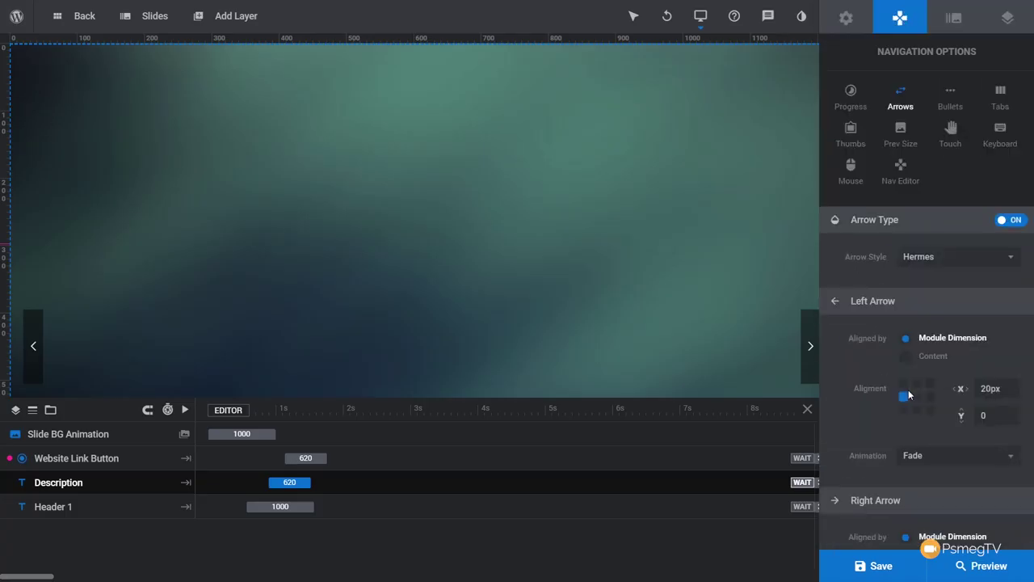
click(1015, 224)
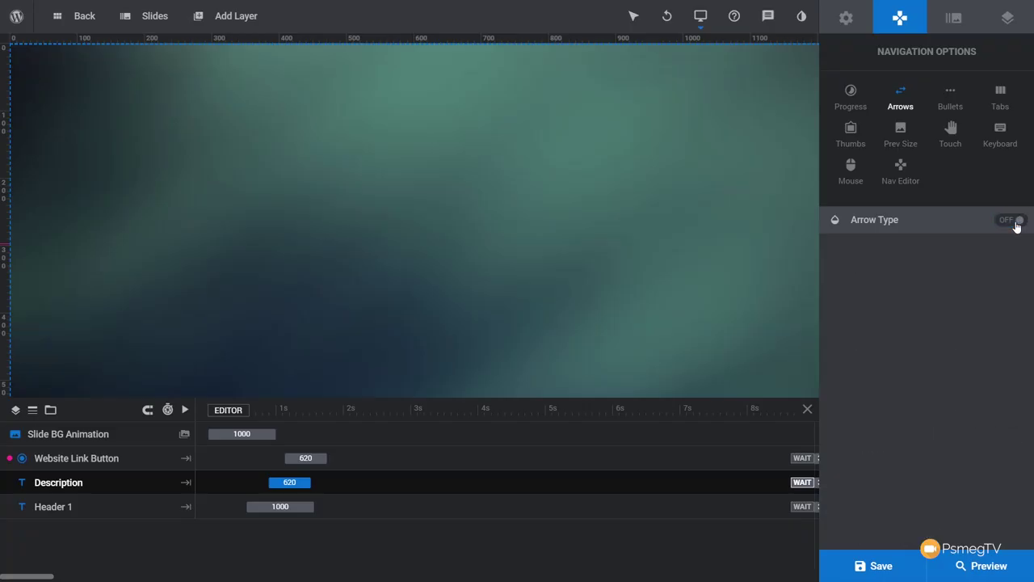
Add a font icon layer named Arrow Left to the Global Layers and place it near the canvas's left edge, around mid-height
mouse_move(155, 26)
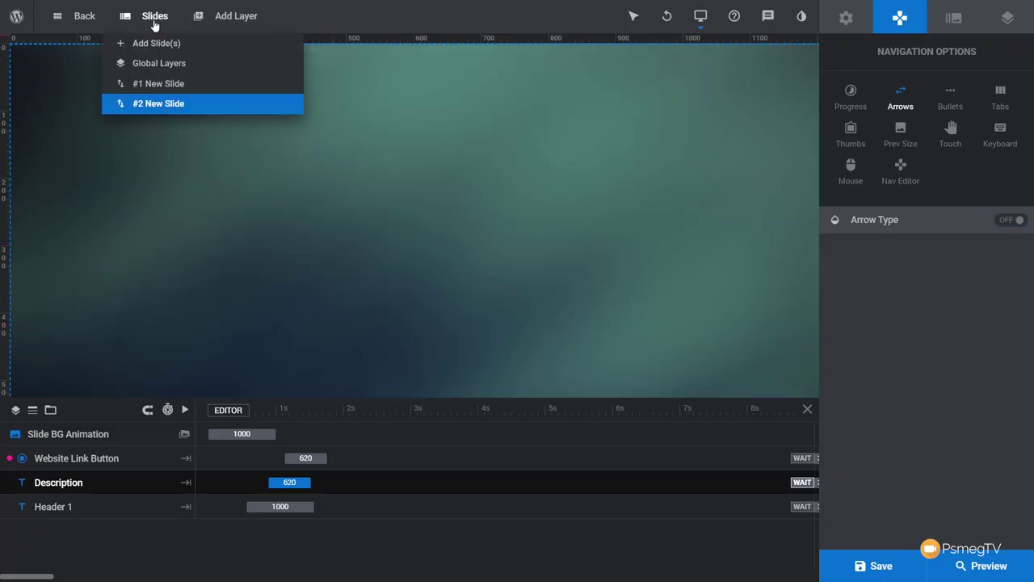
click(153, 63)
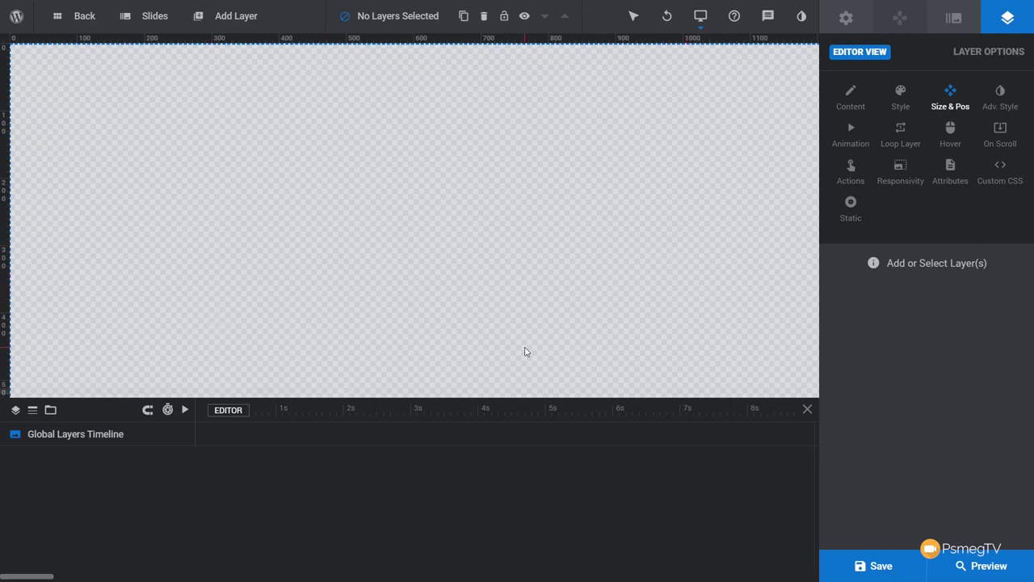
mouse_move(219, 30)
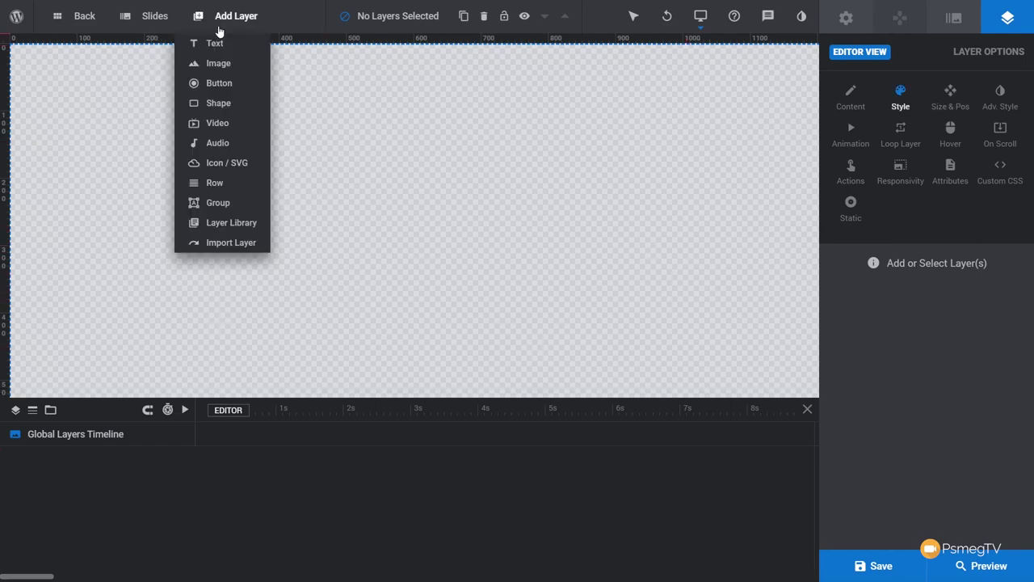
click(225, 164)
mouse_move(525, 121)
text(arrow)
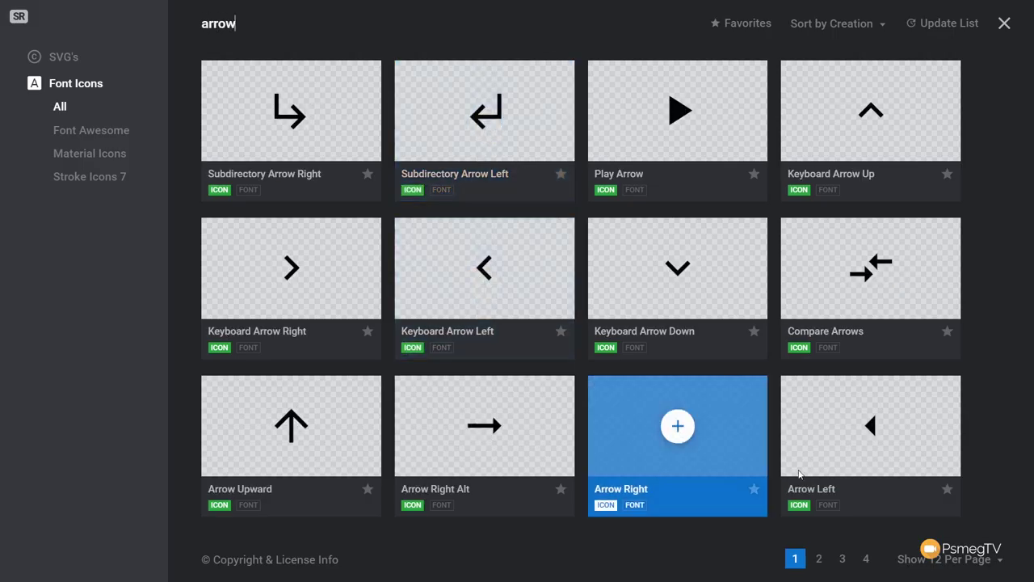
click(858, 426)
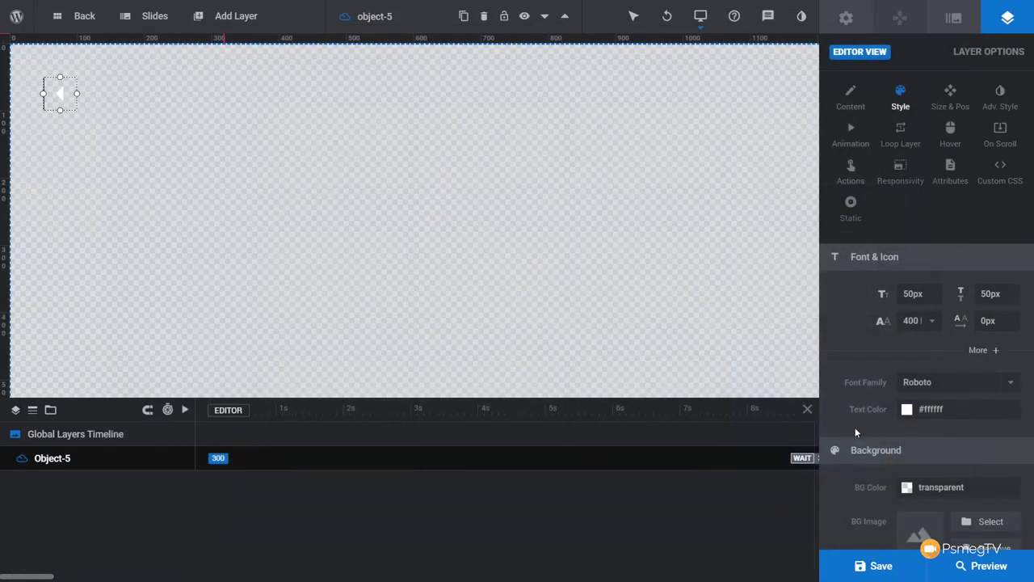
drag(58, 93, 31, 213)
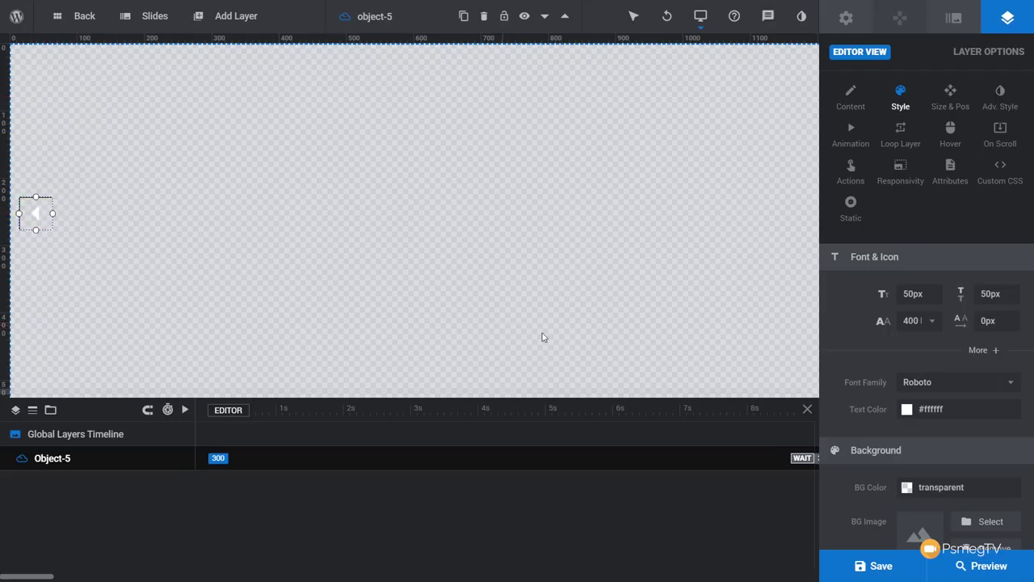
Give the left arrow icon a red #ff3a2d background and assign it the Previous Slide action on click
click(951, 491)
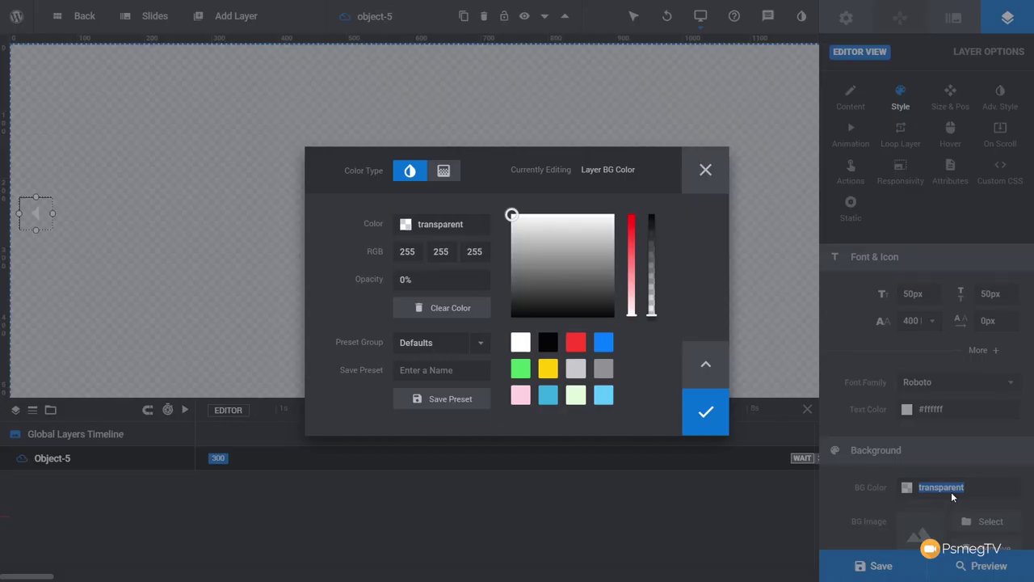
click(577, 344)
click(707, 412)
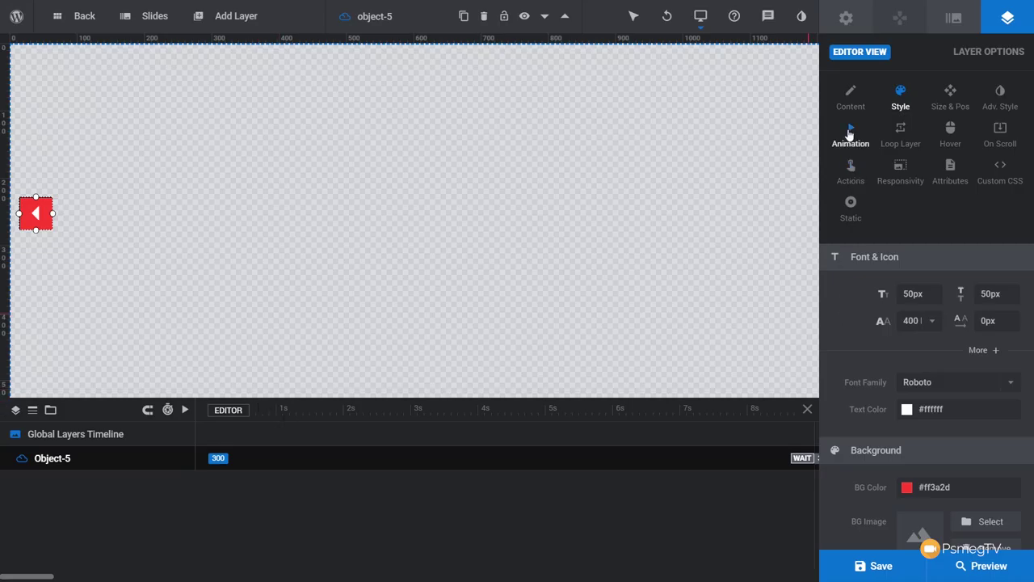
click(849, 174)
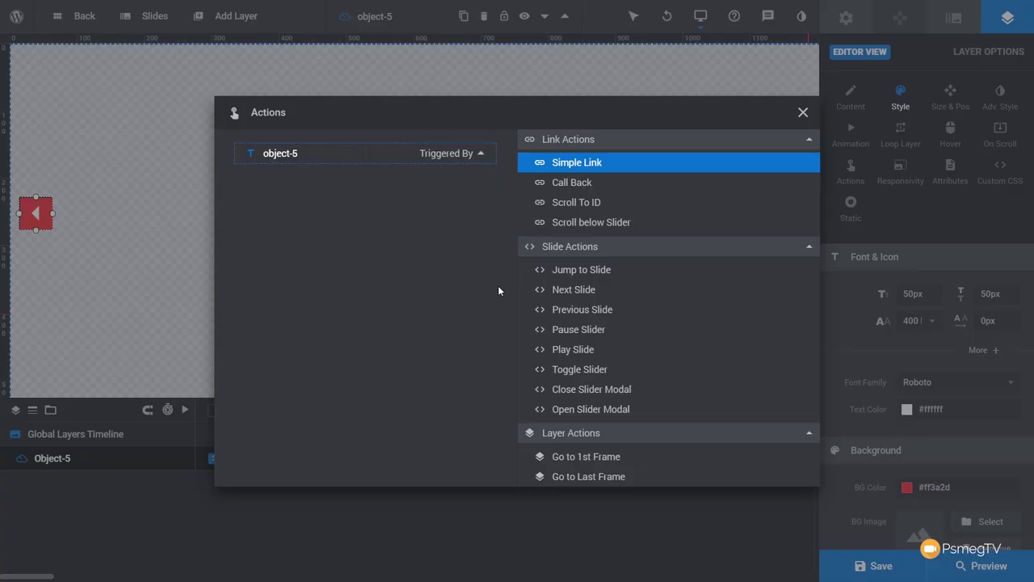
click(581, 315)
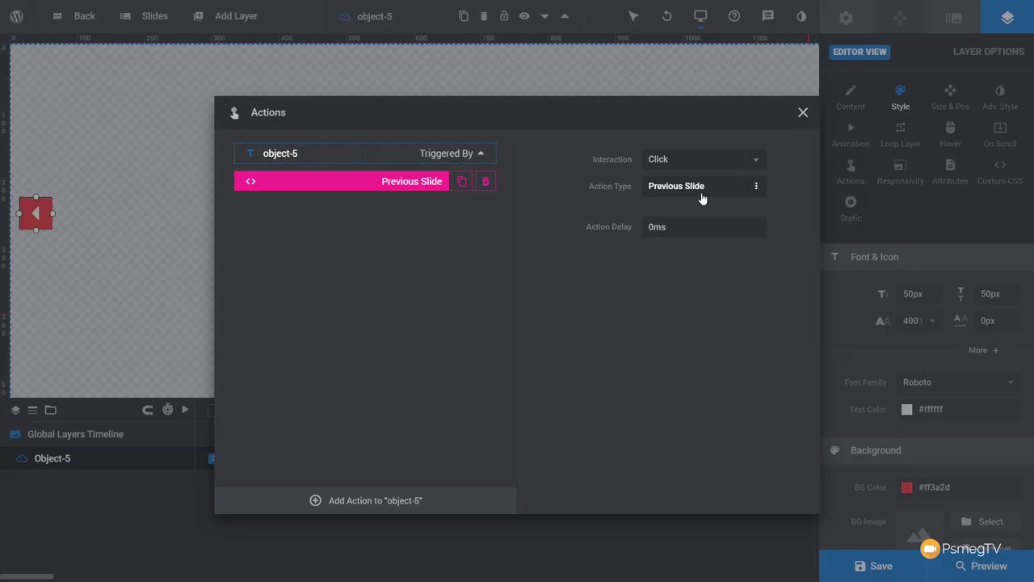
click(803, 112)
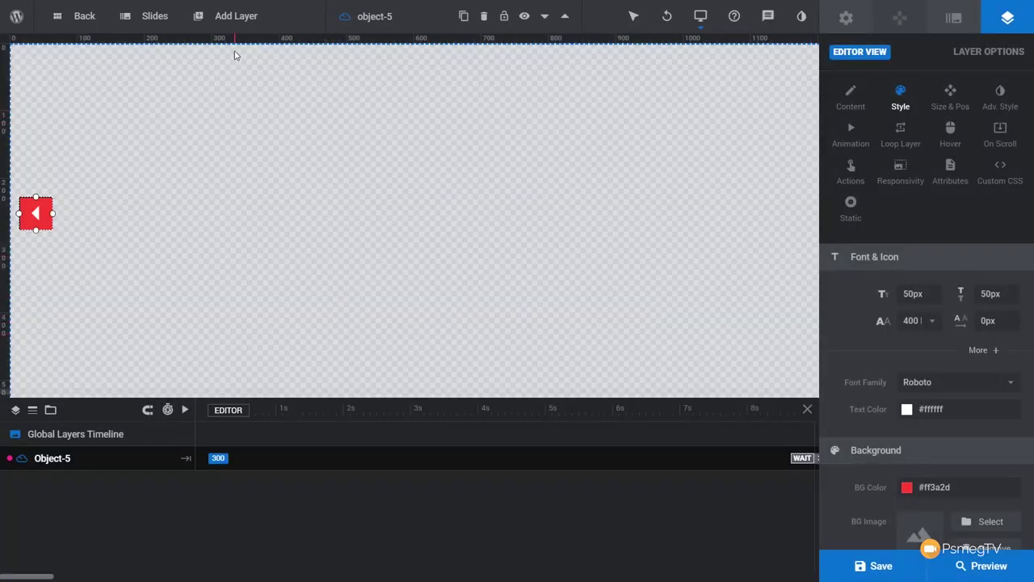
Add the Arrow Right font icon to the Global Layers and place it near the canvas's right edge, level with the left arrow
mouse_move(230, 17)
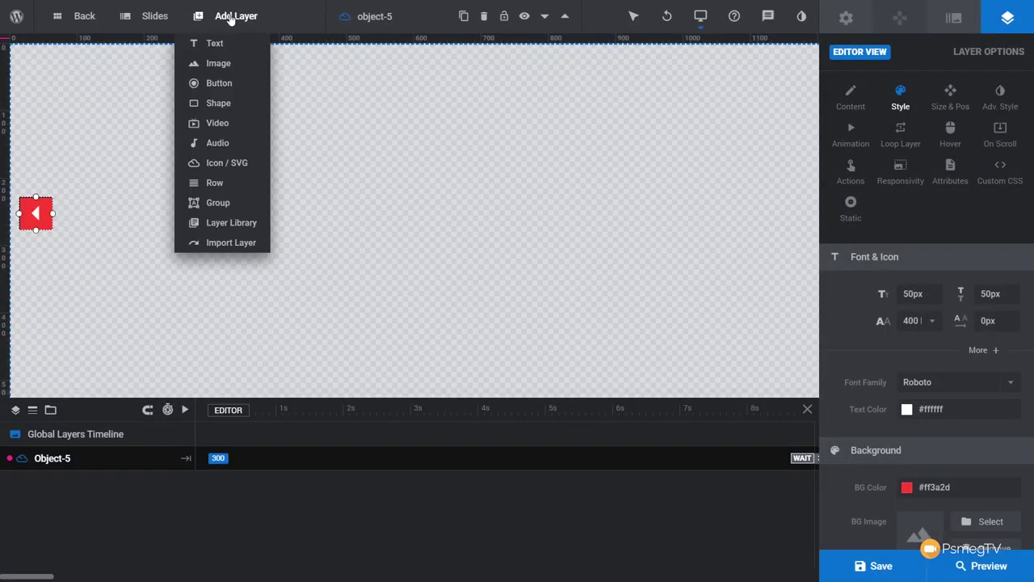
click(224, 164)
click(270, 25)
text(arrow)
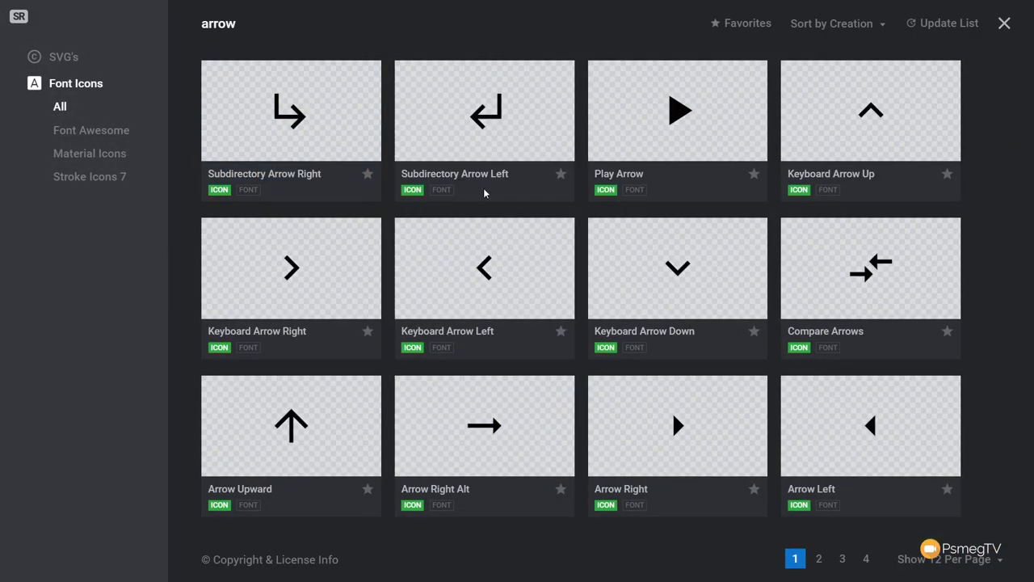
click(677, 425)
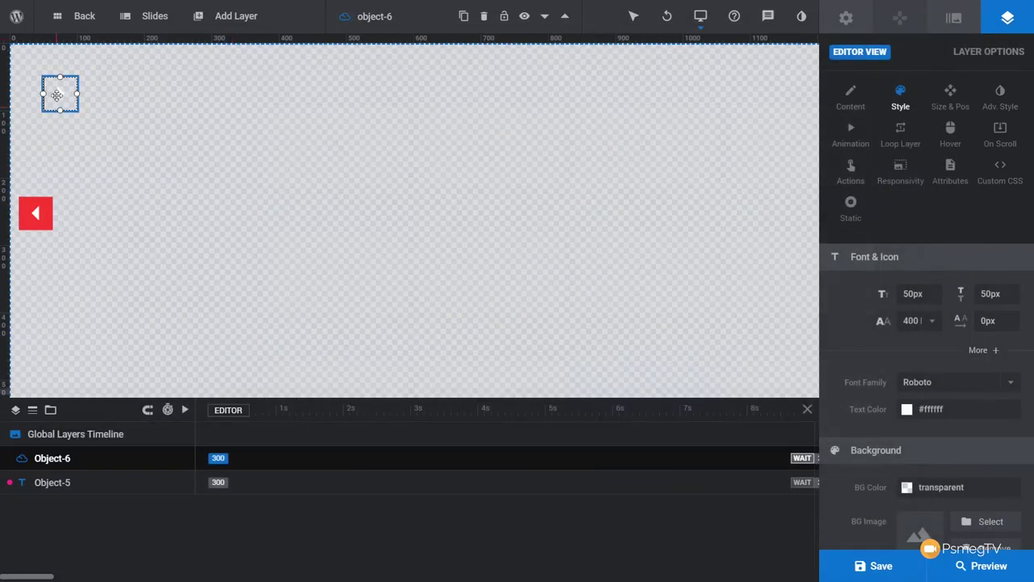
drag(572, 202, 741, 214)
drag(784, 221, 787, 214)
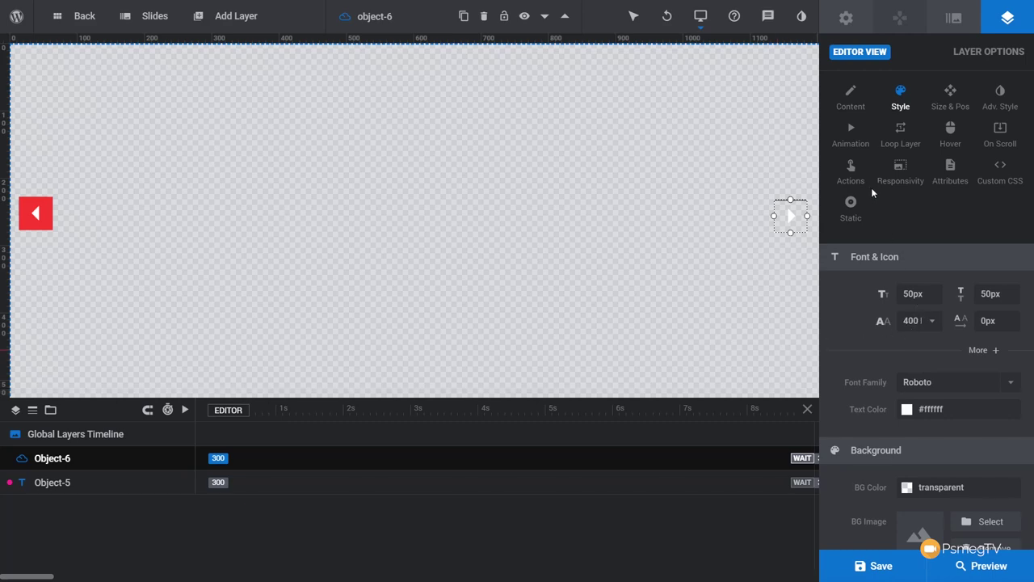
Give the right arrow icon a red #ff3a2d background and assign it the Next Slide action on click
click(974, 488)
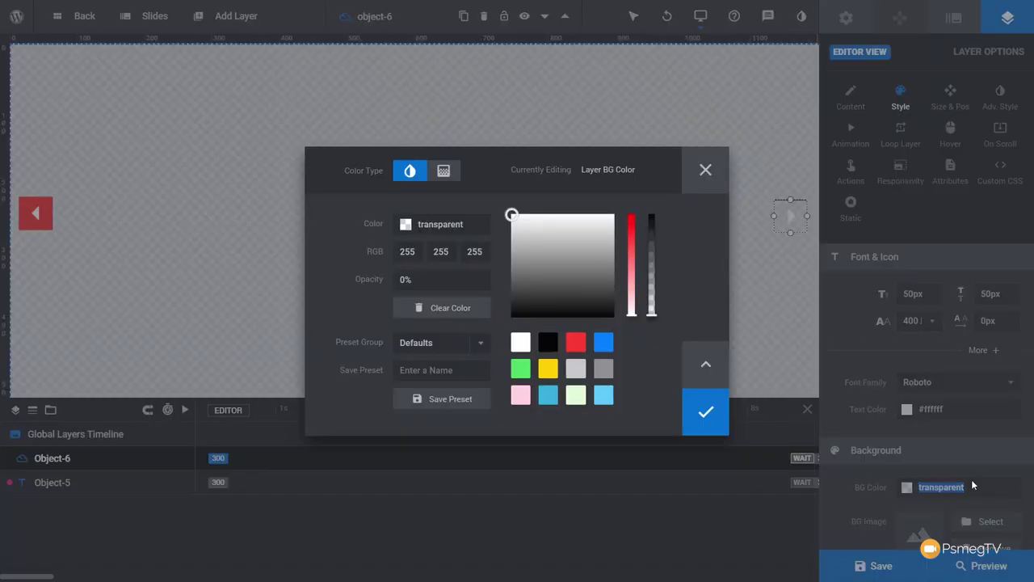
click(575, 342)
click(705, 412)
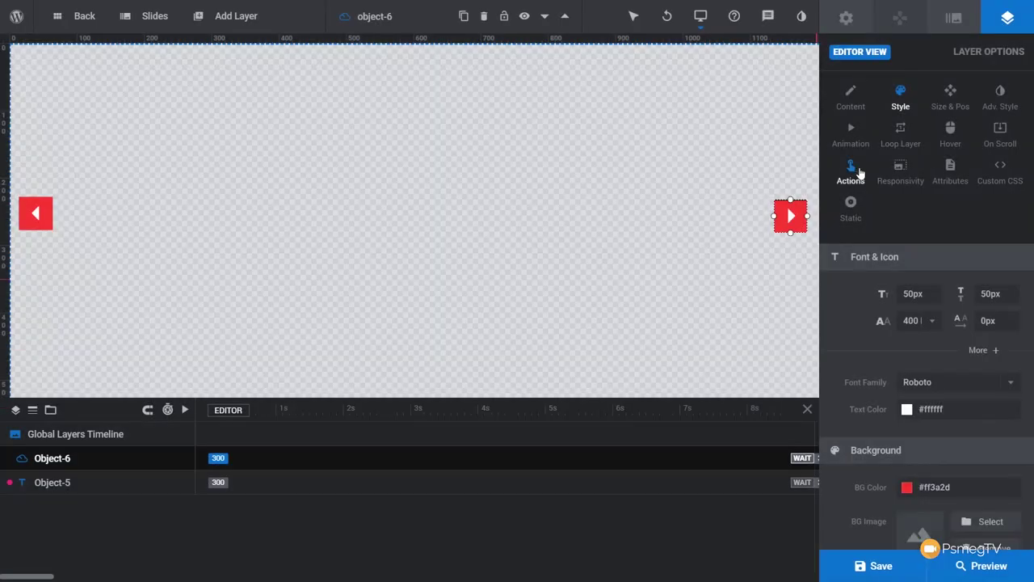
click(850, 169)
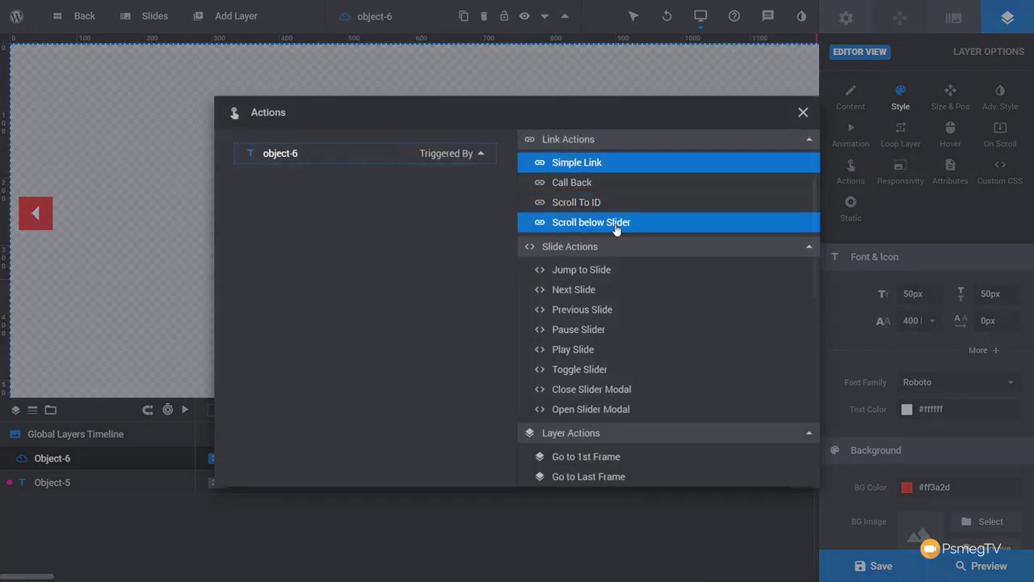
click(611, 289)
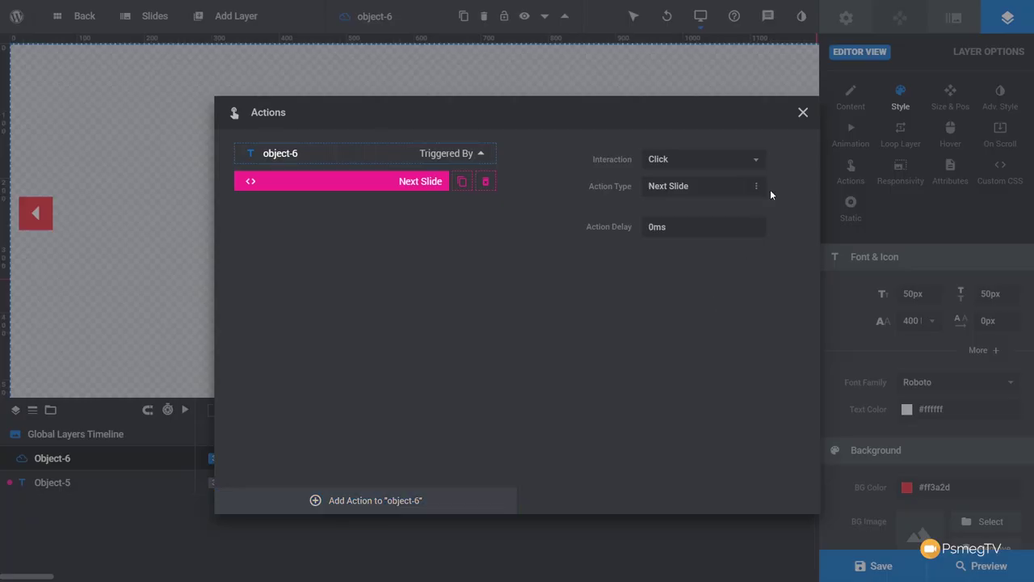
click(804, 119)
Save the slider and preview it, trying the custom red next and previous arrows on both slides
click(884, 569)
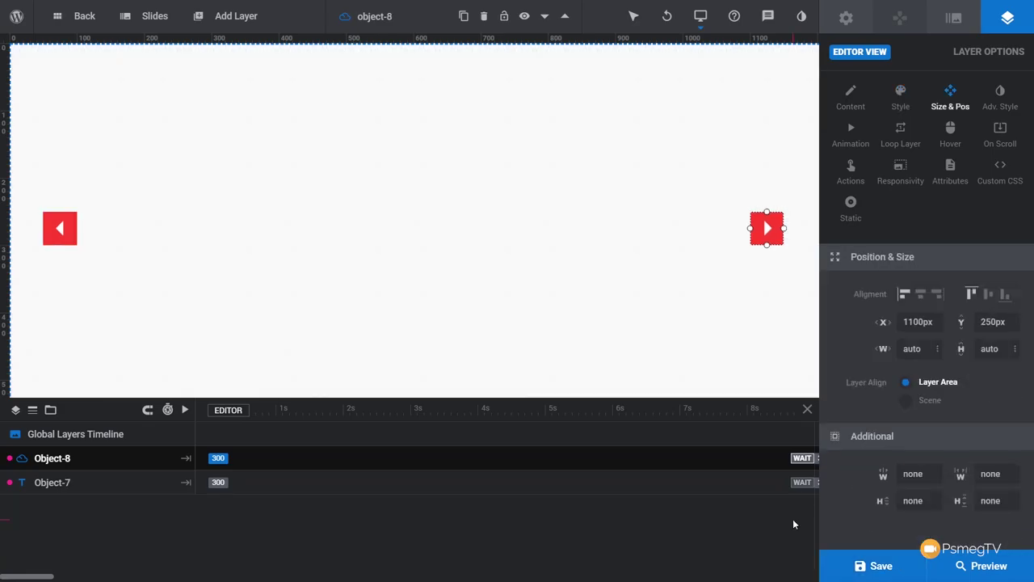
click(853, 570)
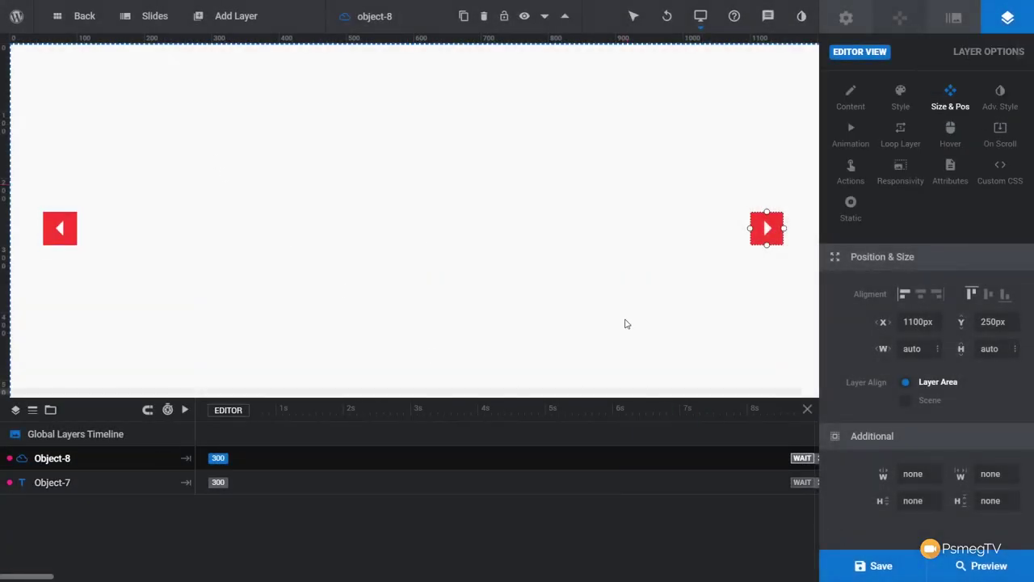
click(987, 565)
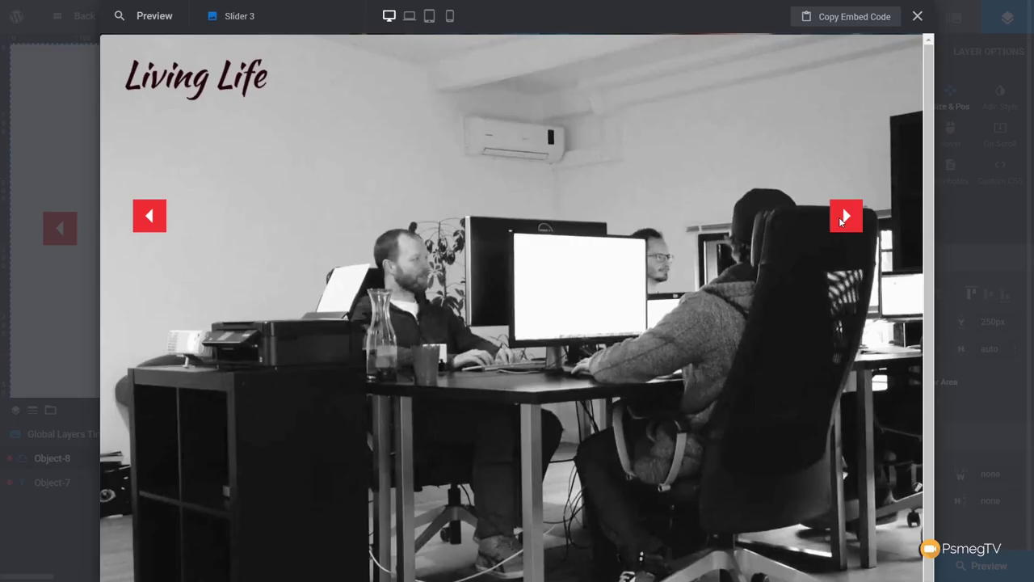
click(842, 216)
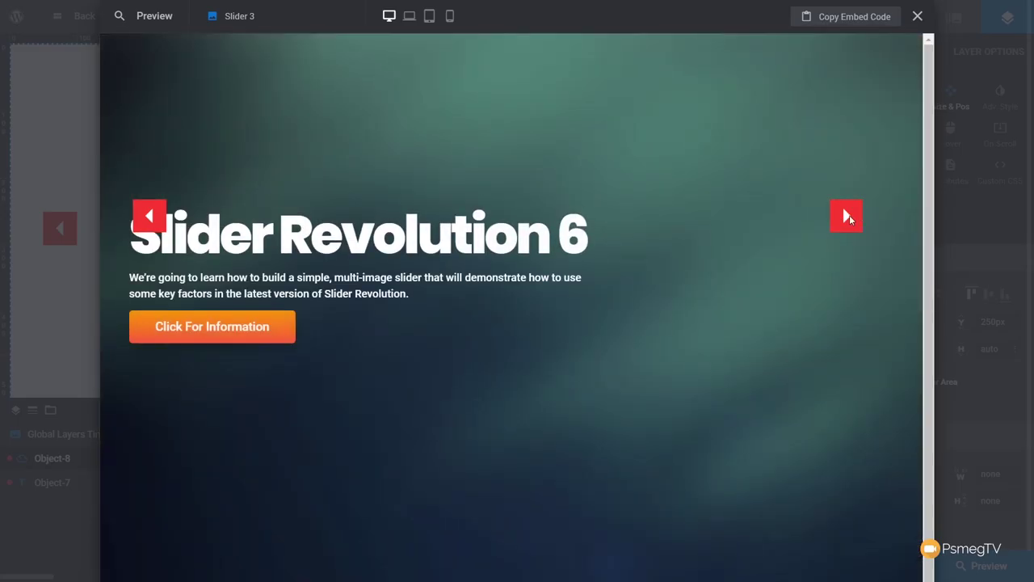
click(849, 215)
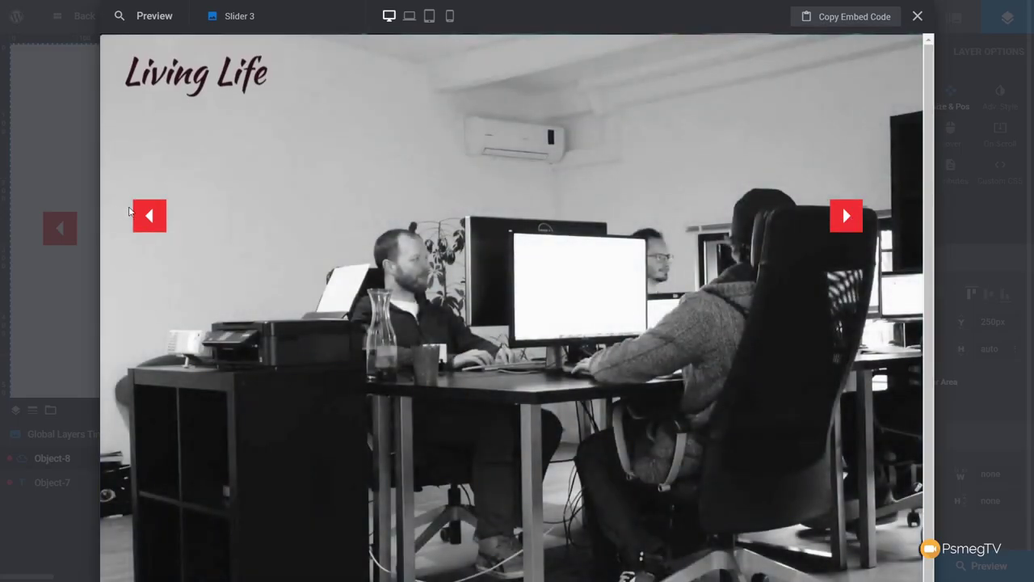
click(155, 210)
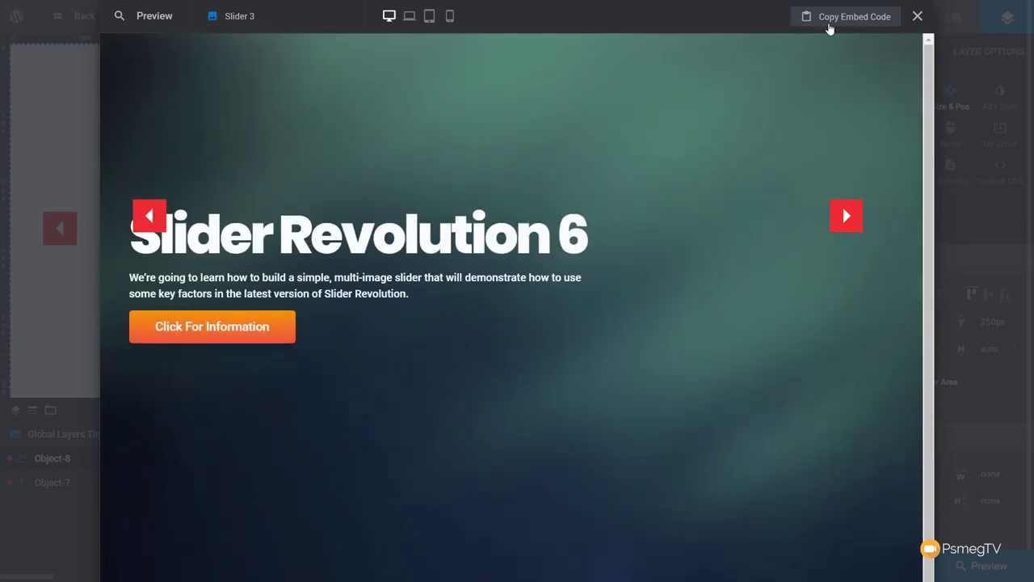
click(917, 17)
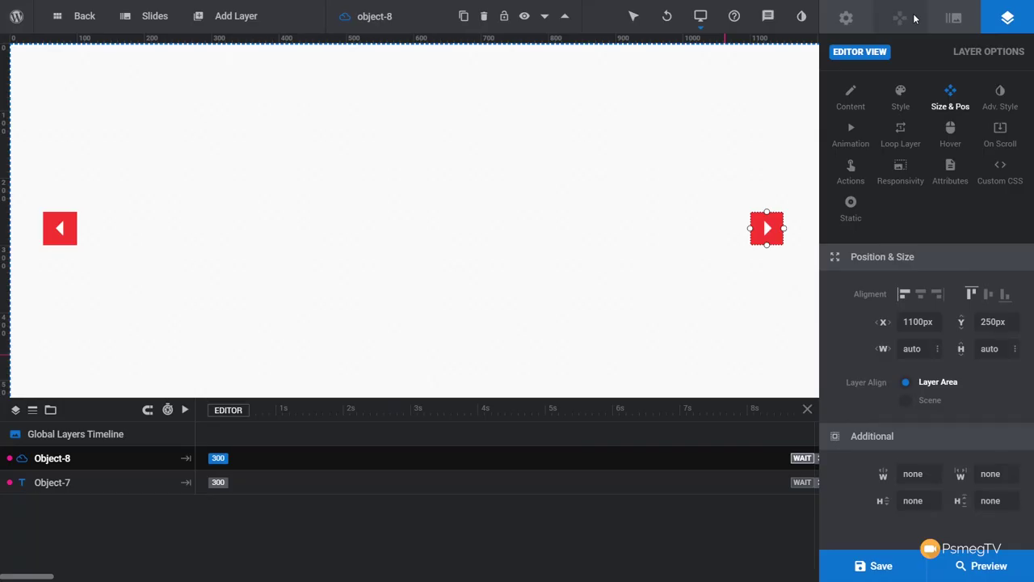
Select the left arrow layer, save the slider again and return to the Slider Revolution module overview
click(60, 228)
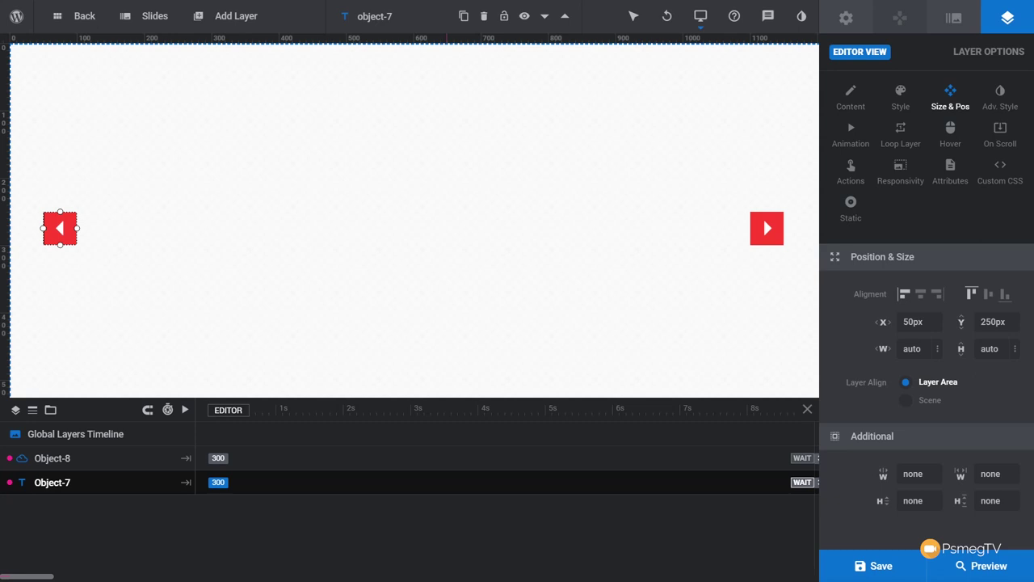
click(851, 563)
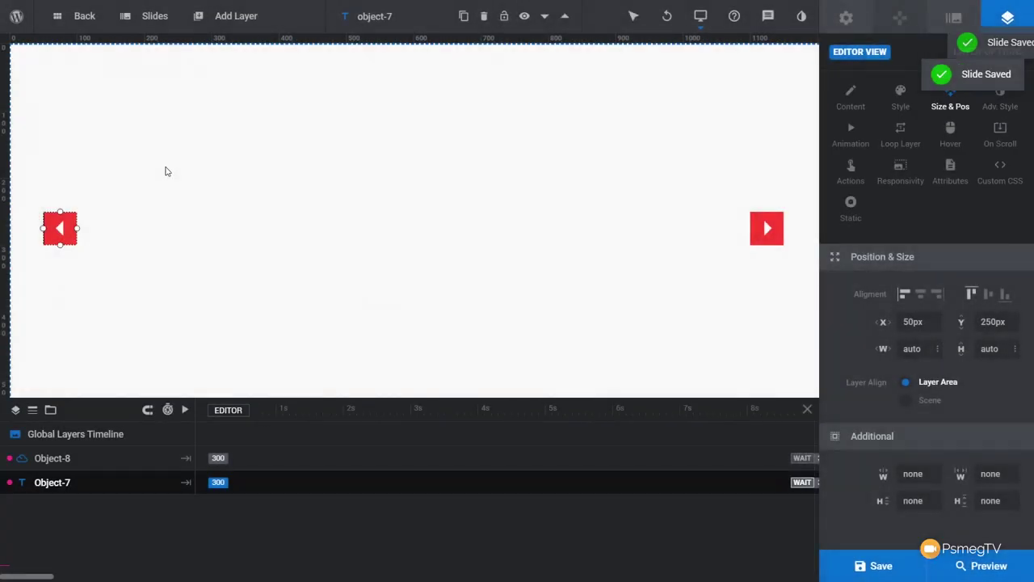
click(64, 19)
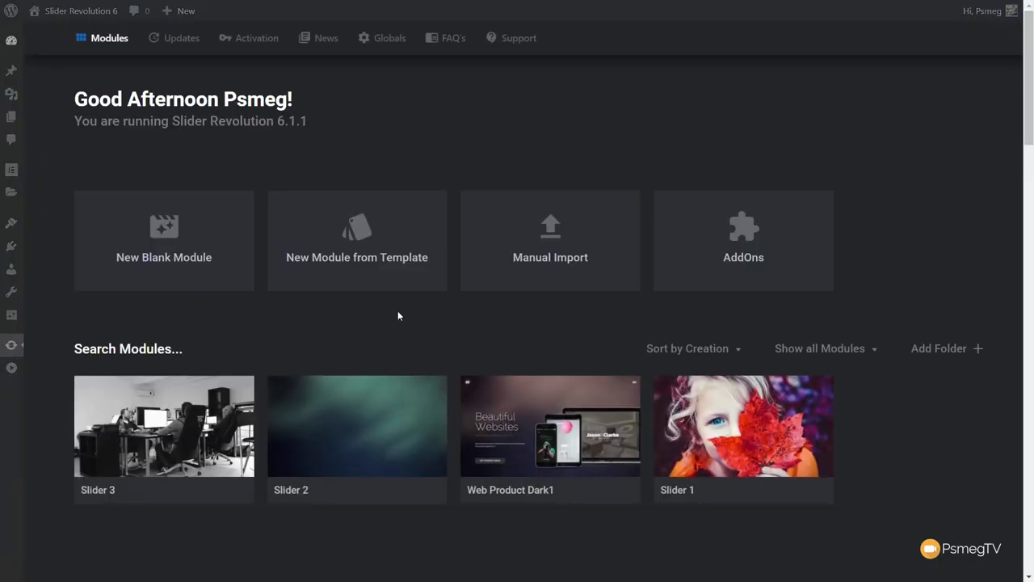
Copy the standard embedding shortcode of Slider 3 for use in pages and posts
scroll(168, 445, down, 1)
scroll(168, 445, down, 1)
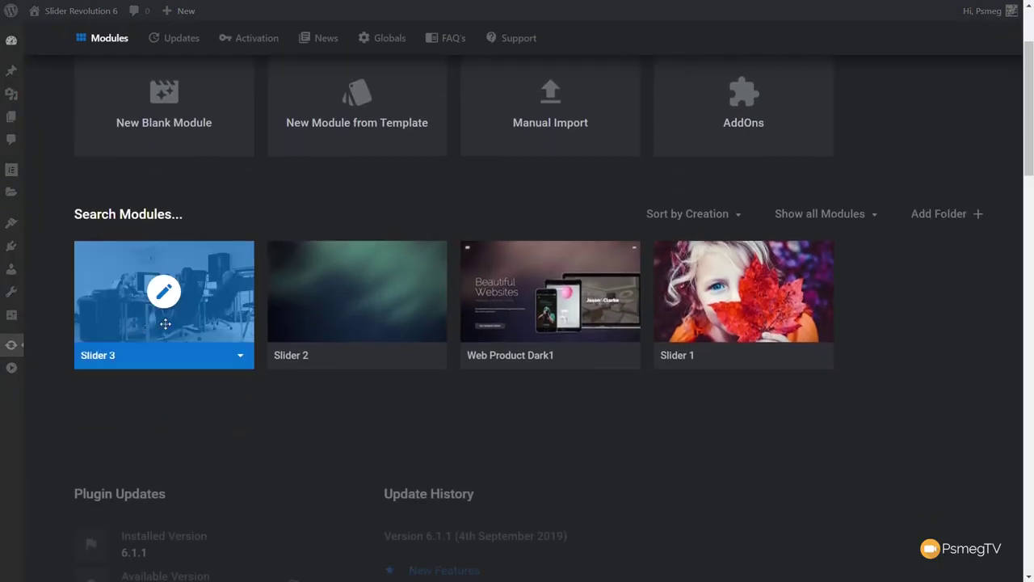
click(241, 358)
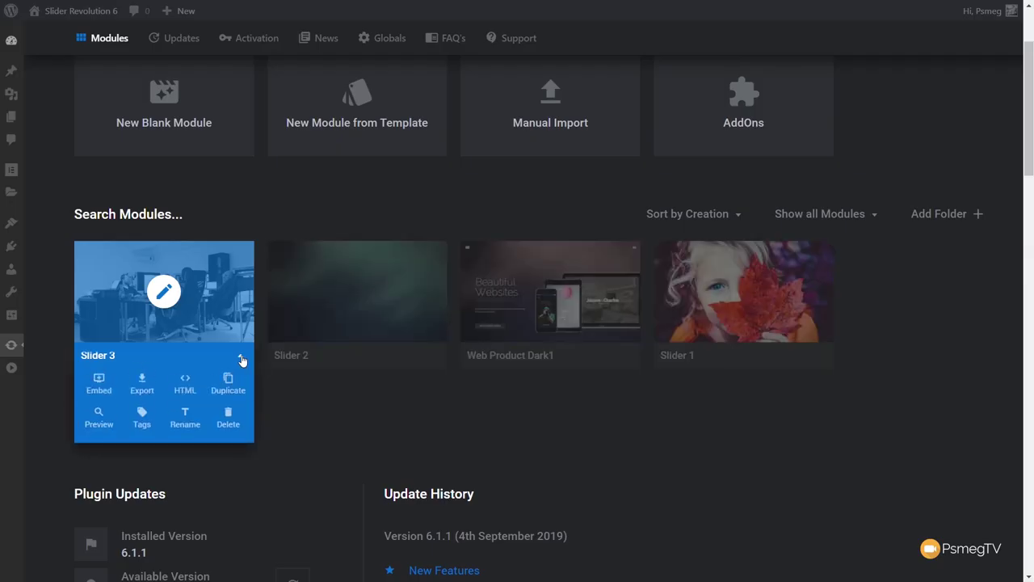
click(99, 383)
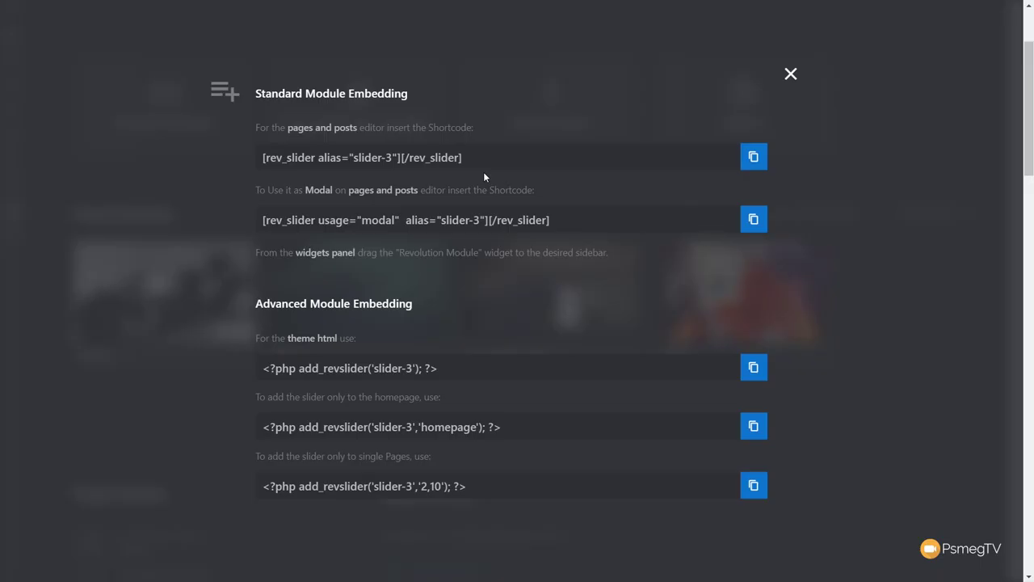
click(751, 158)
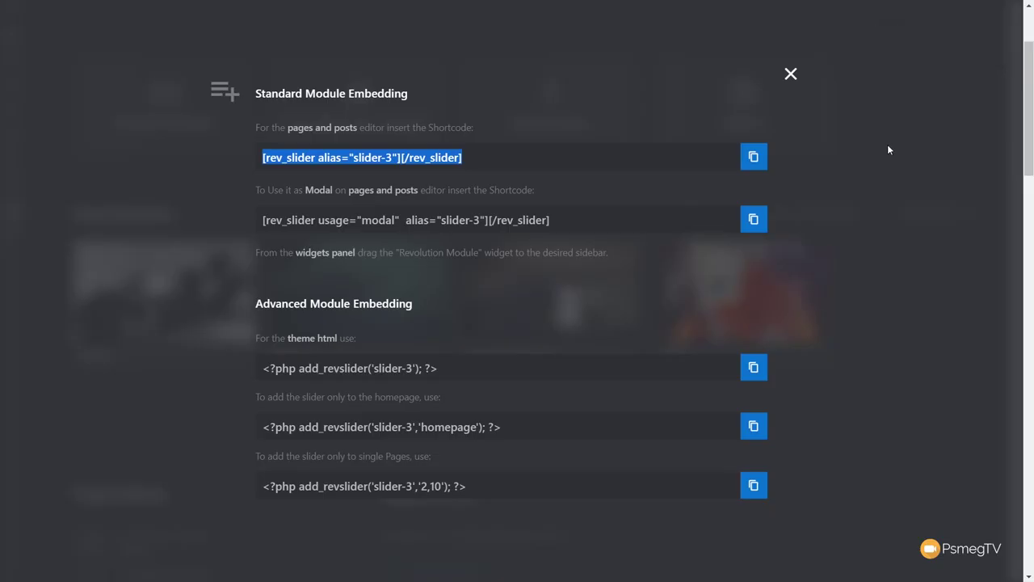
click(791, 75)
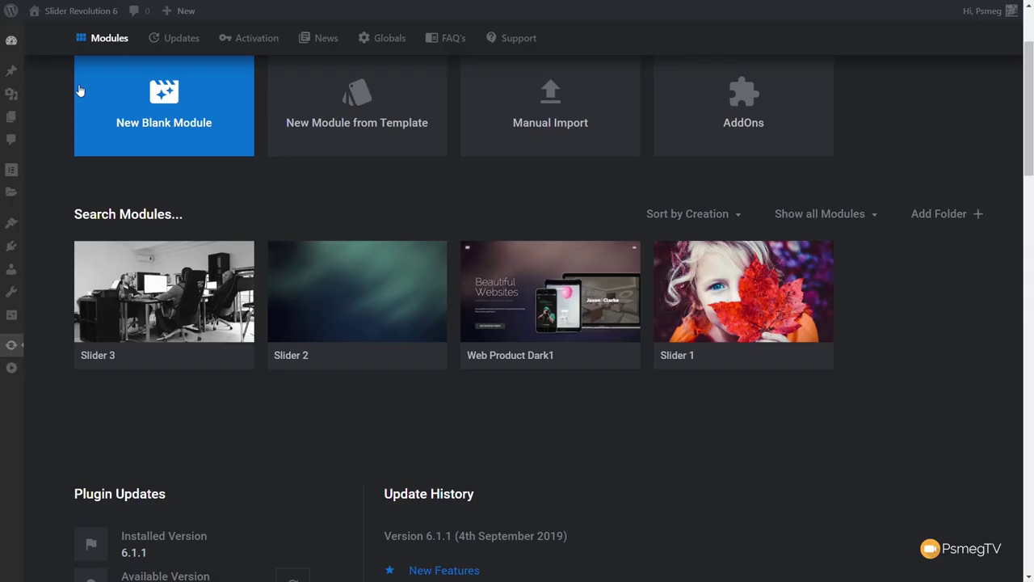
Create a new WordPress page and title it "Slider Revolution"
mouse_move(15, 112)
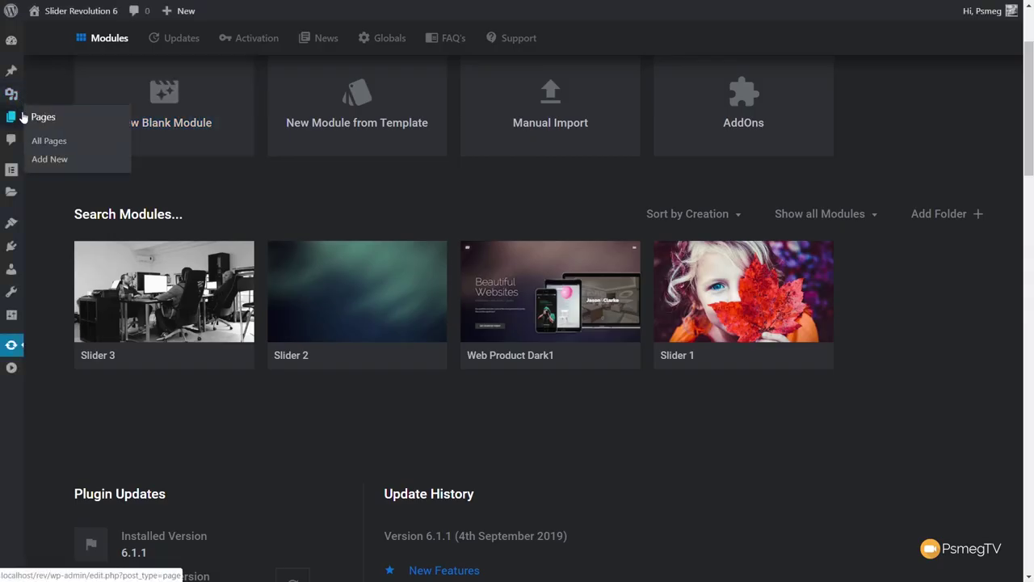
click(38, 161)
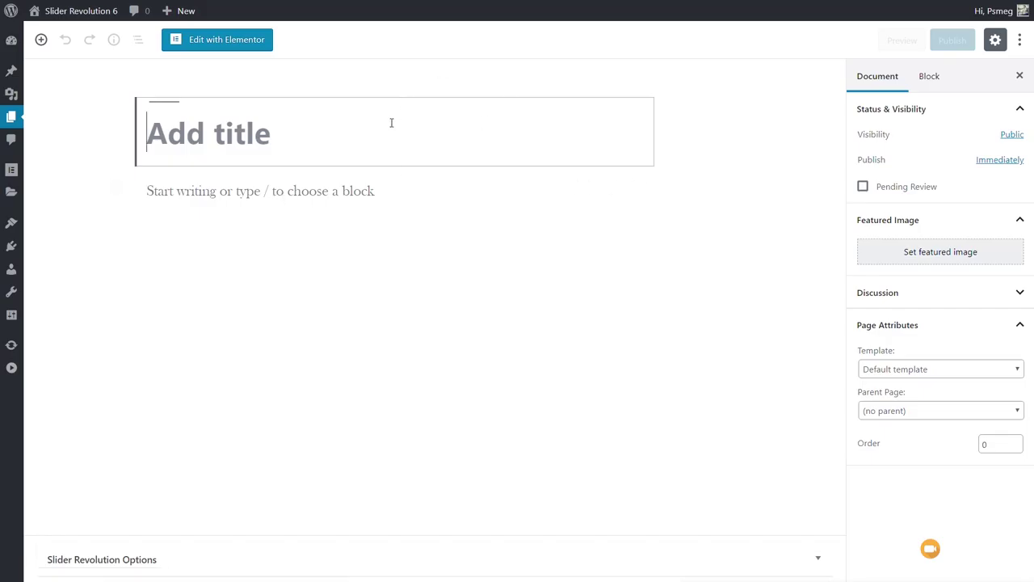
click(325, 196)
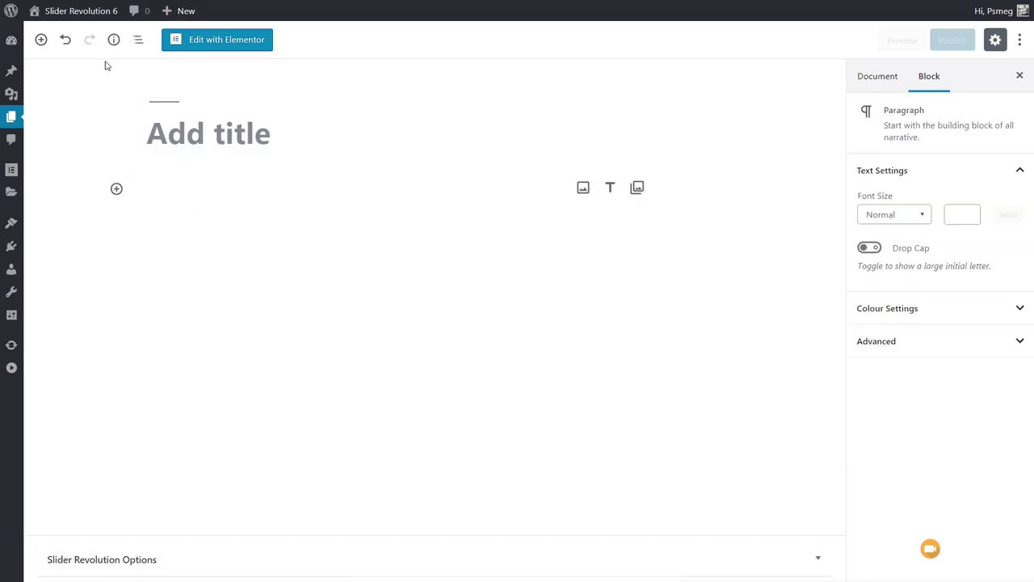
click(233, 133)
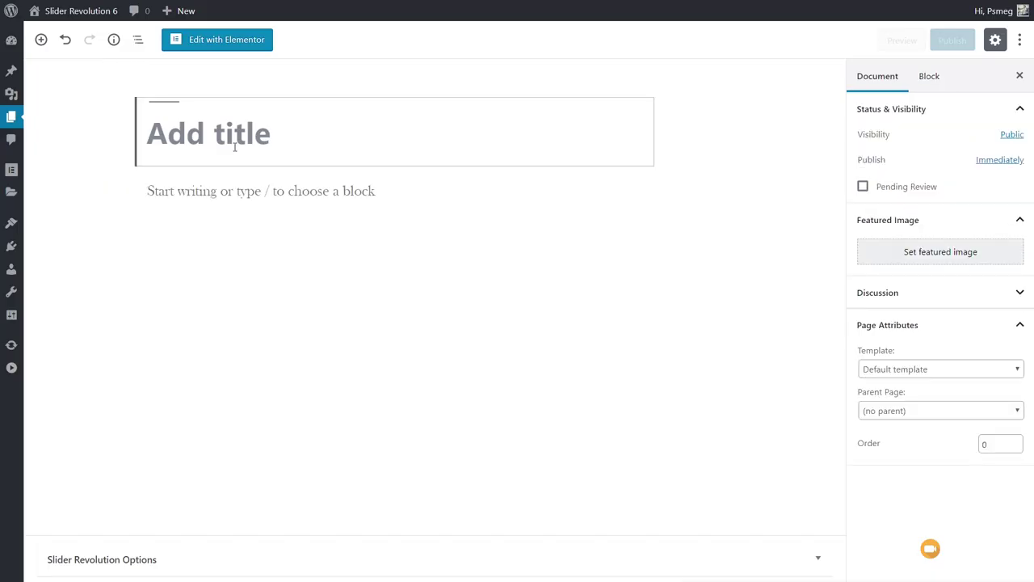
text(S)
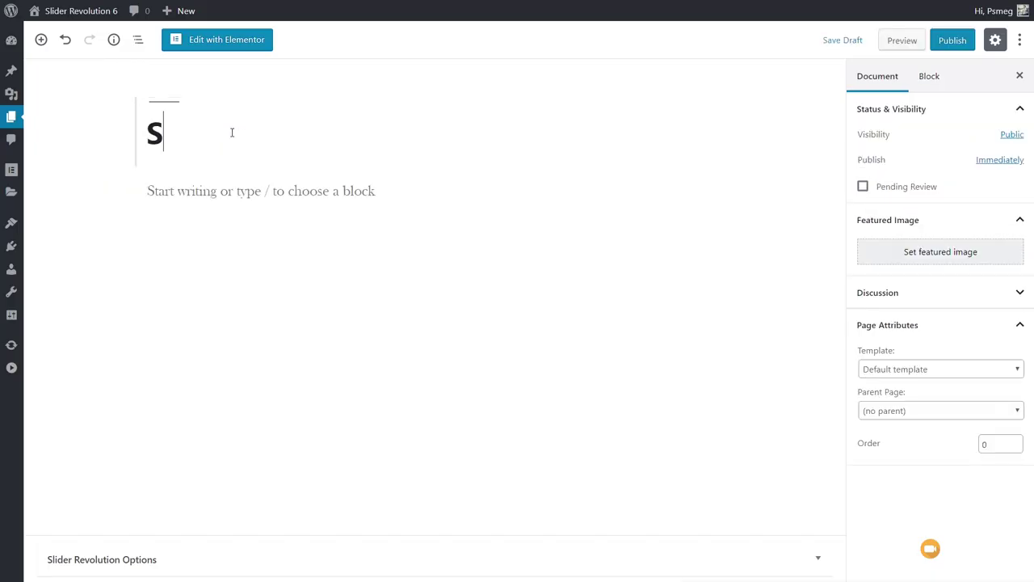
text(lider Revolution)
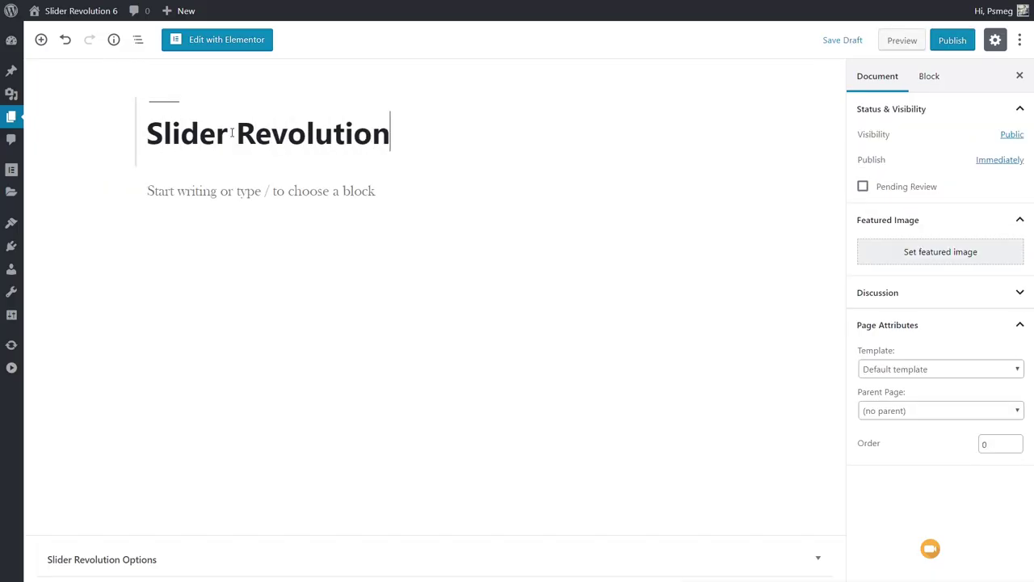
Add a Shortcode block below the page title containing [rev_slider alias="slider-3"][/rev_slider]
click(228, 195)
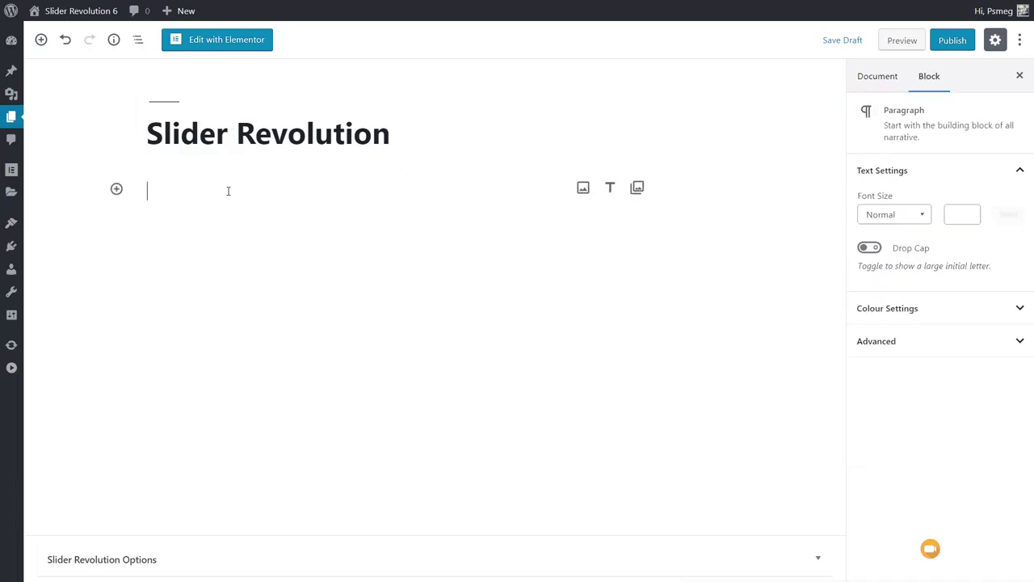
click(42, 41)
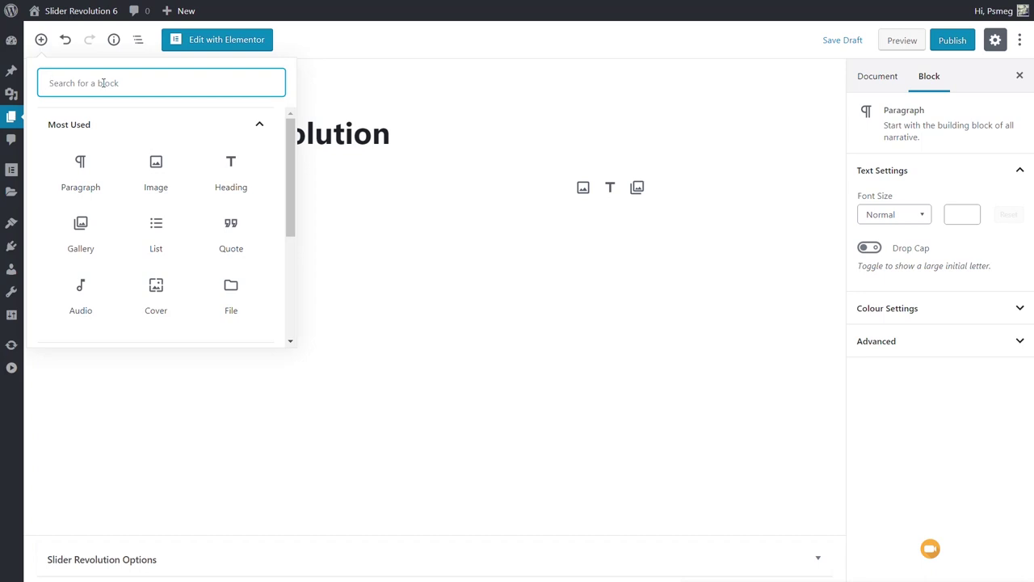
text(short)
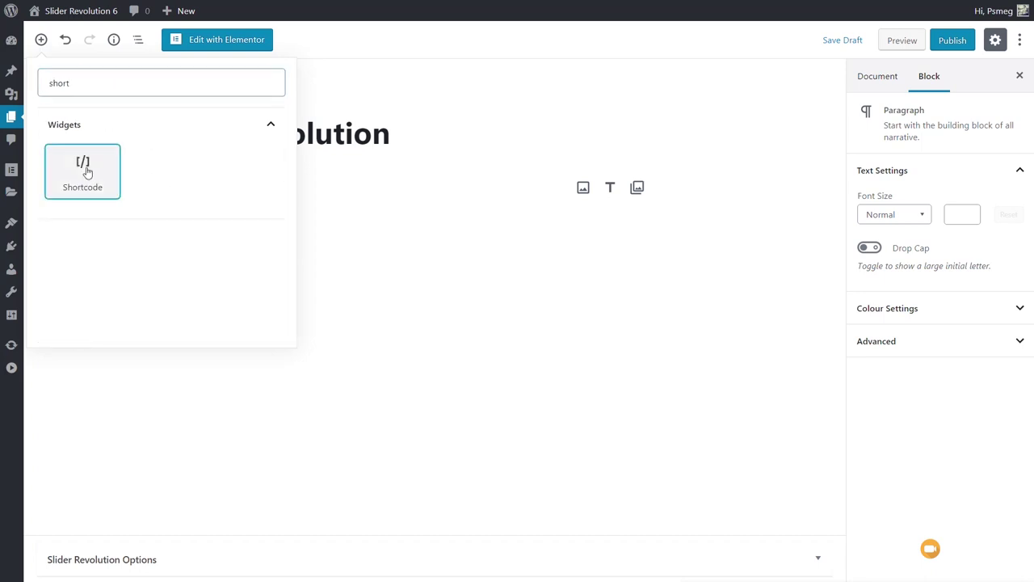
click(83, 170)
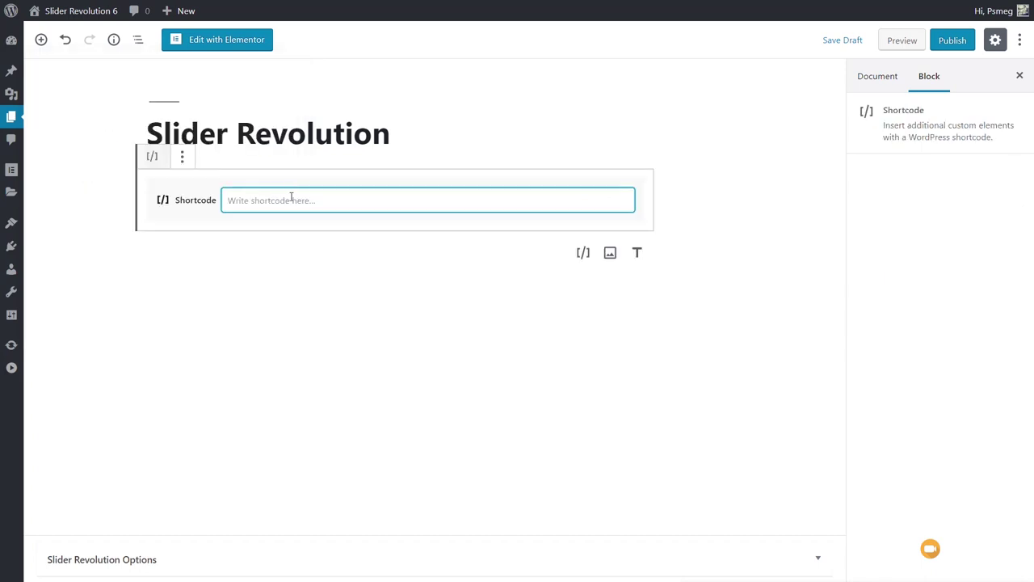
key(ctrl+v)
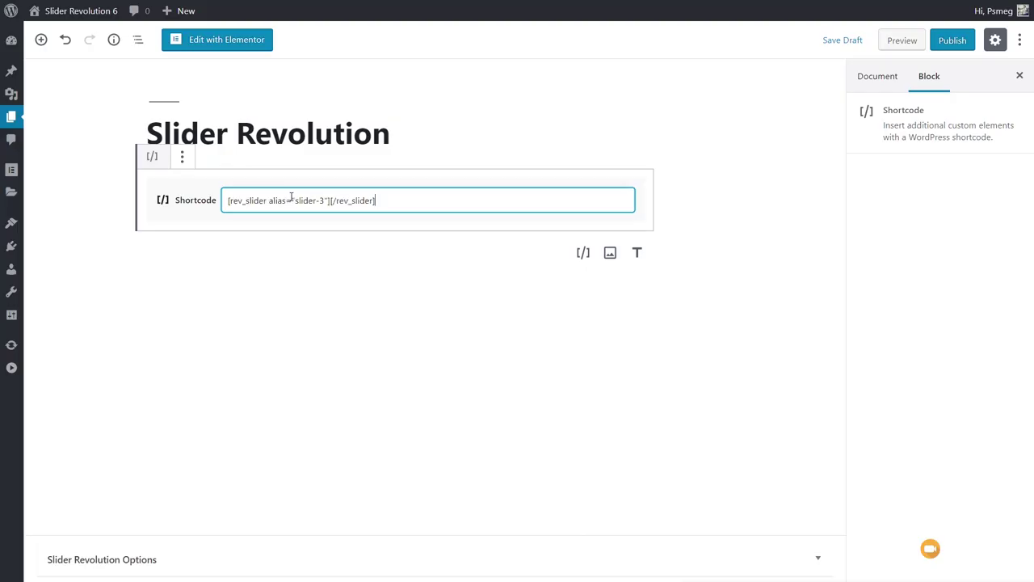
click(733, 211)
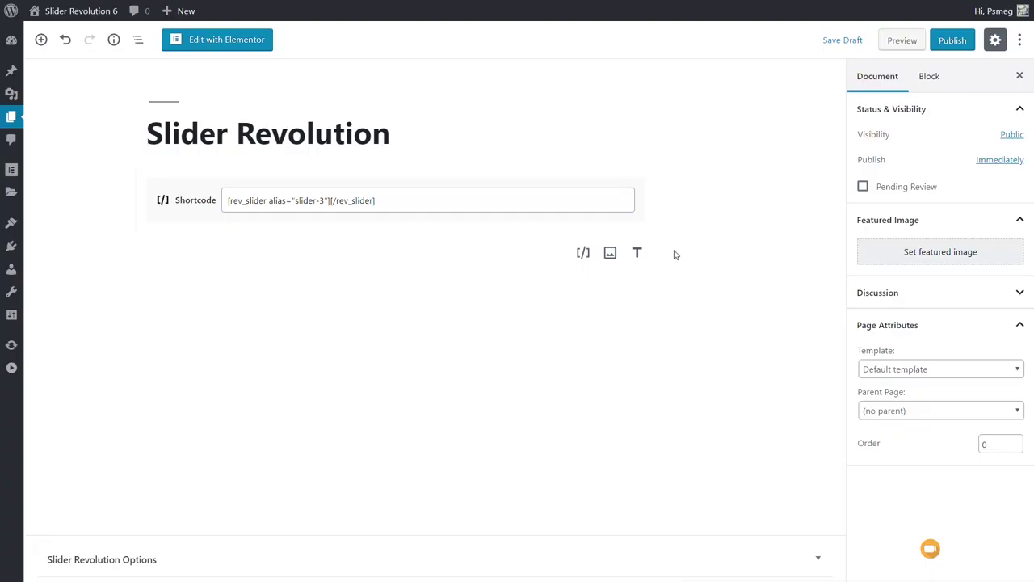
Preview the page and look over the slider embedded through the shortcode
click(901, 40)
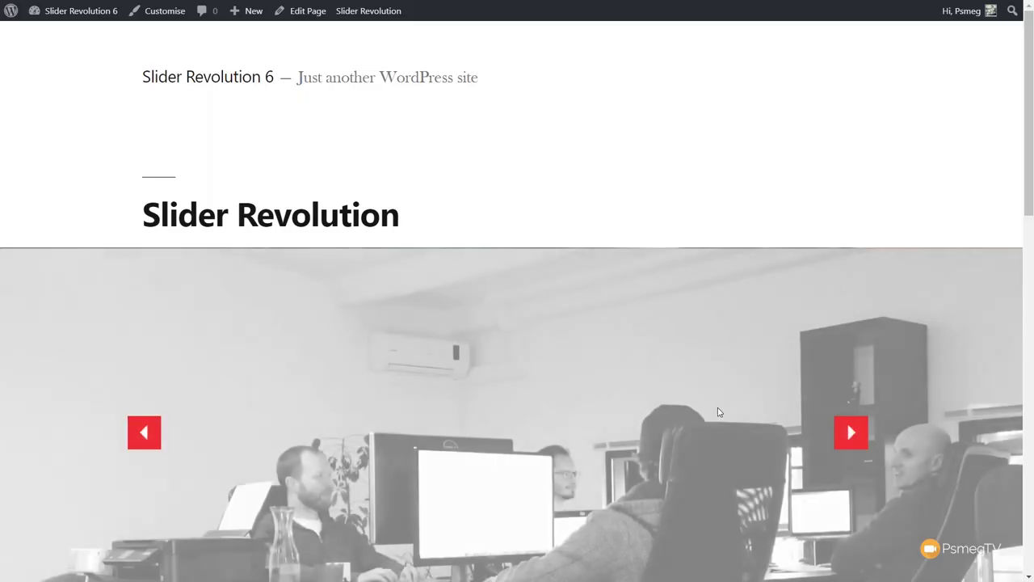
scroll(580, 287, down, 9)
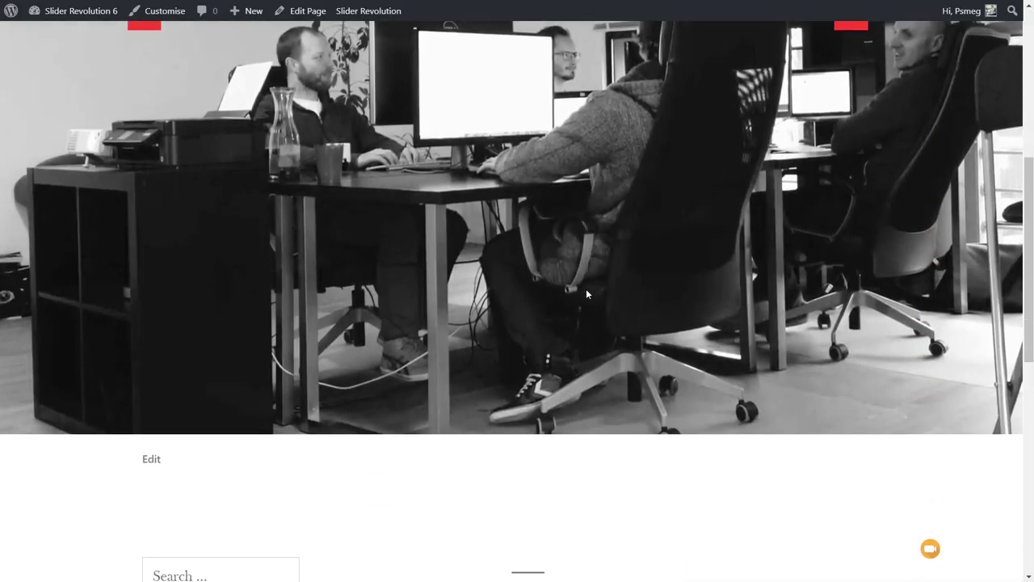
scroll(586, 289, up, 4)
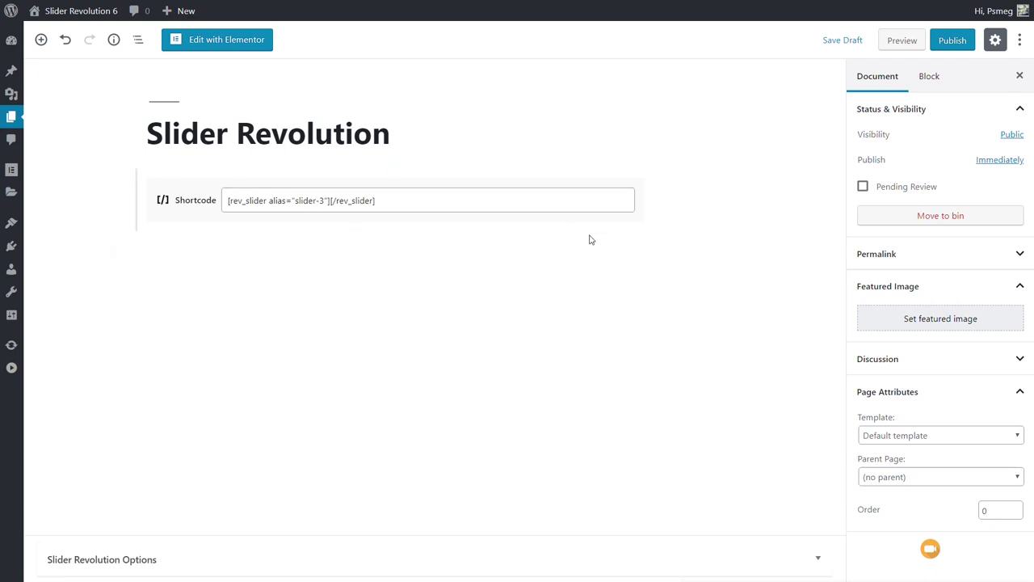
Remove the Shortcode block from the page and publish the page
mouse_move(588, 263)
click(194, 200)
click(182, 157)
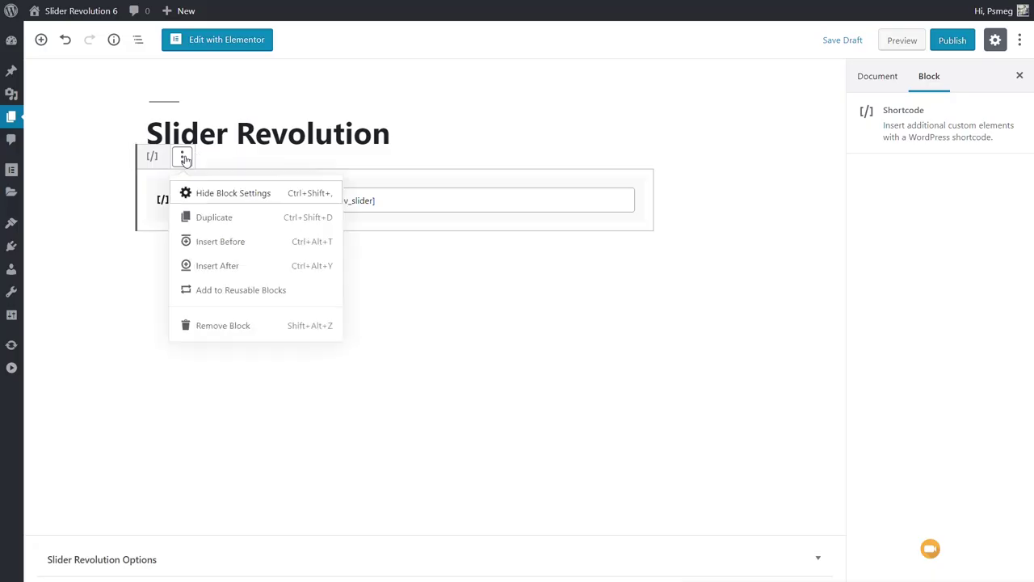
click(221, 325)
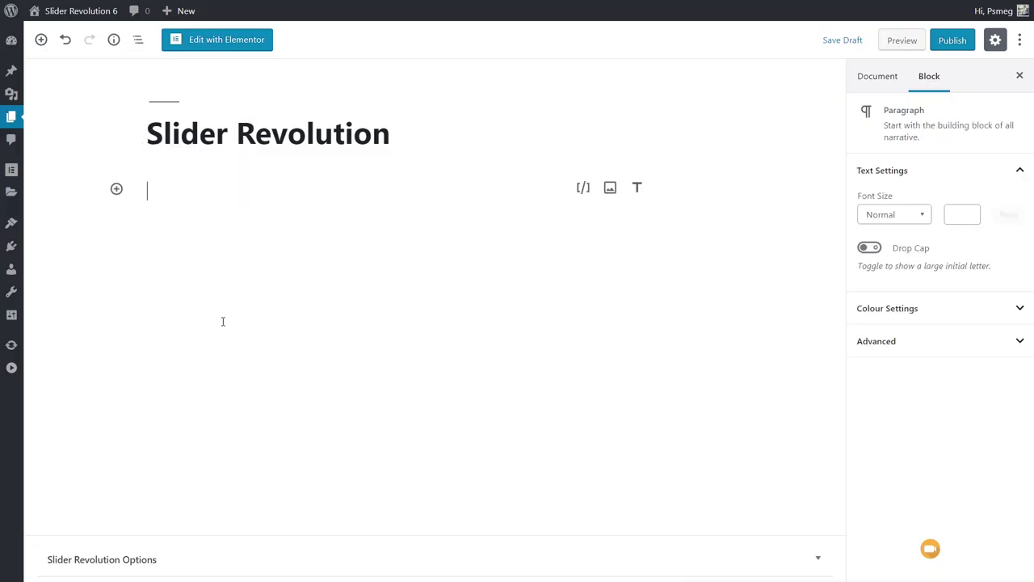
click(961, 44)
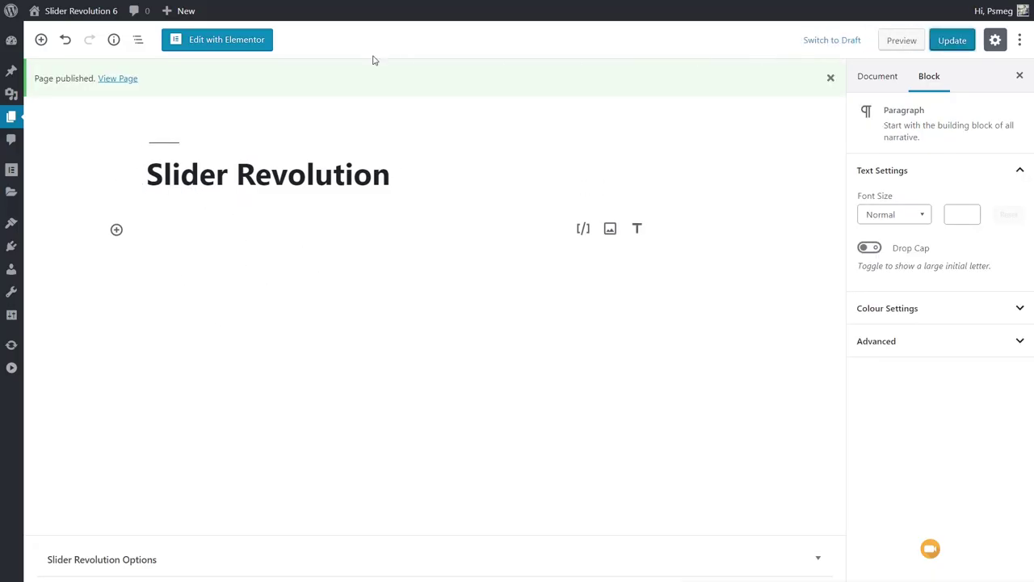
Open the page in Elementor and add a Slider Revolution widget to its content area, using the Slider 3 module
click(237, 46)
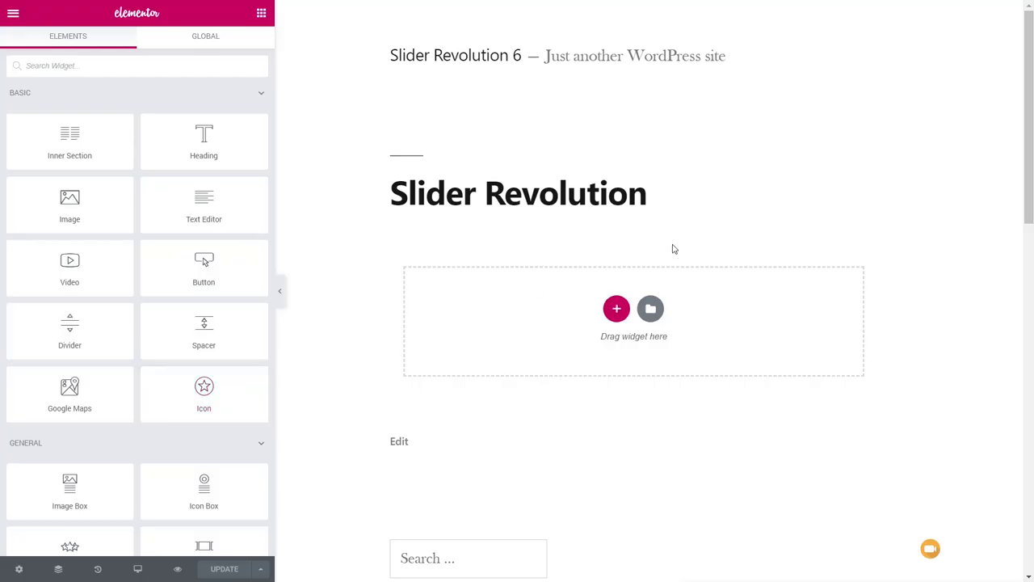
text(s)
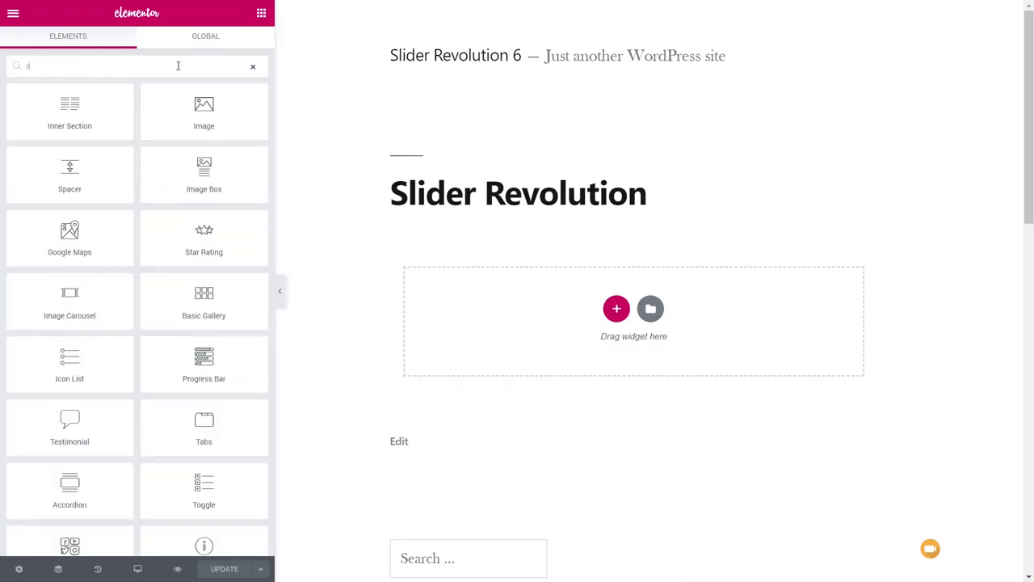
text(lider)
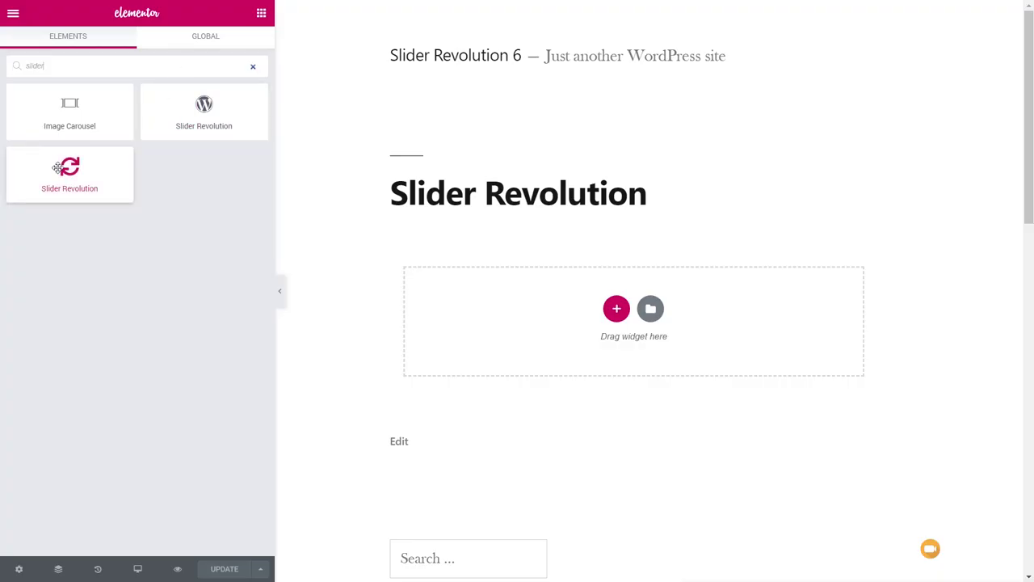
drag(57, 167, 498, 307)
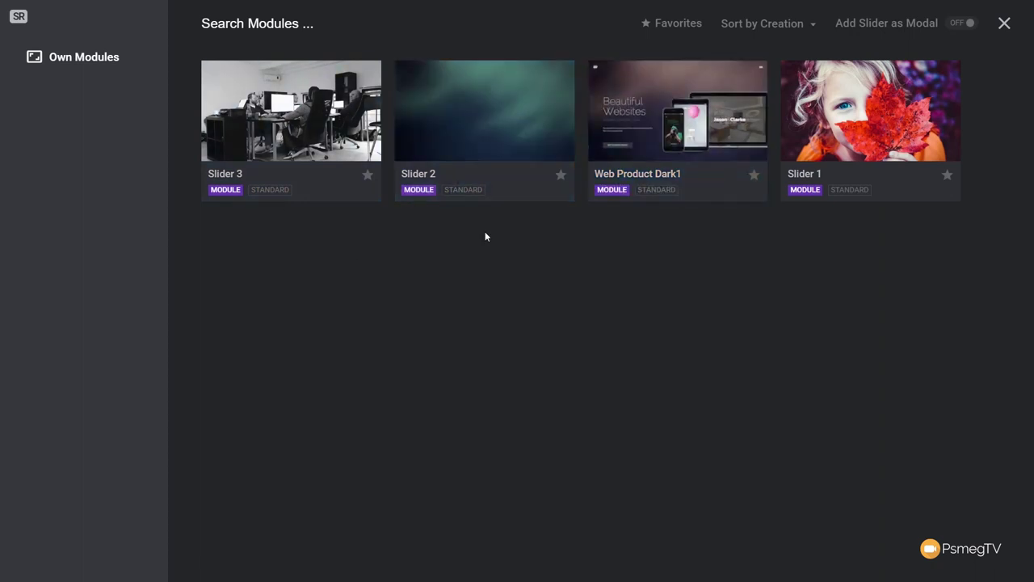
mouse_move(291, 114)
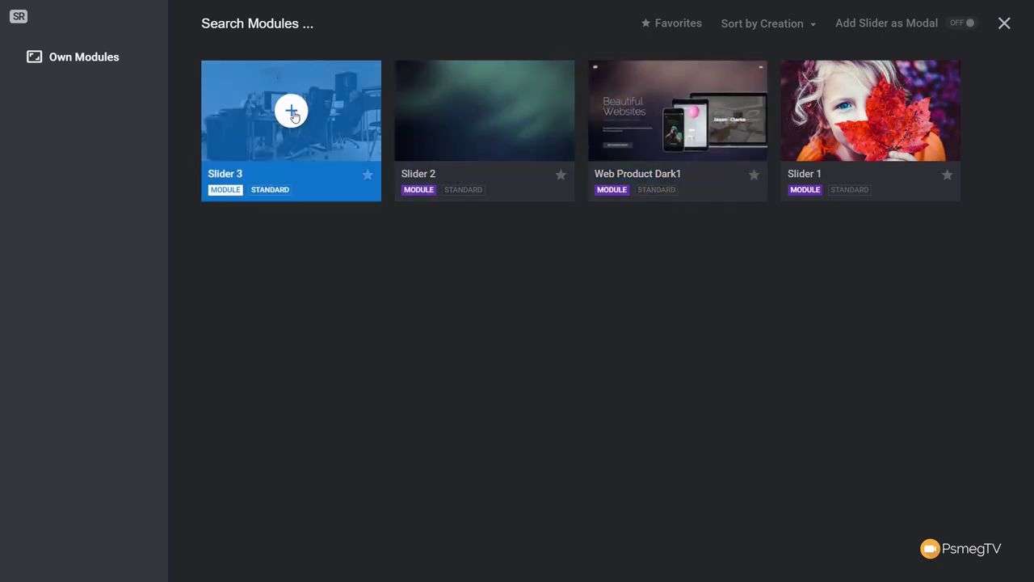
click(291, 111)
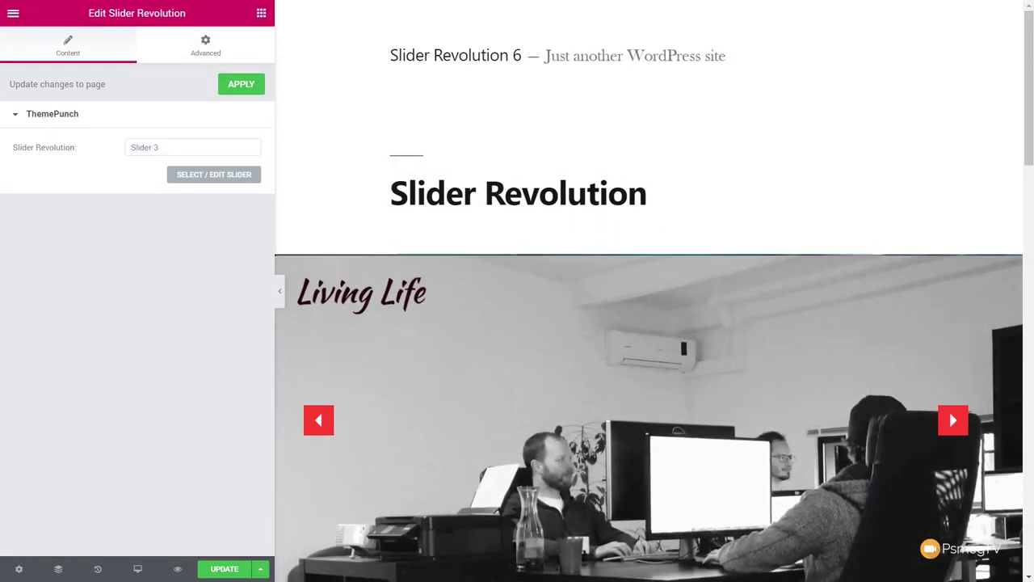
click(241, 84)
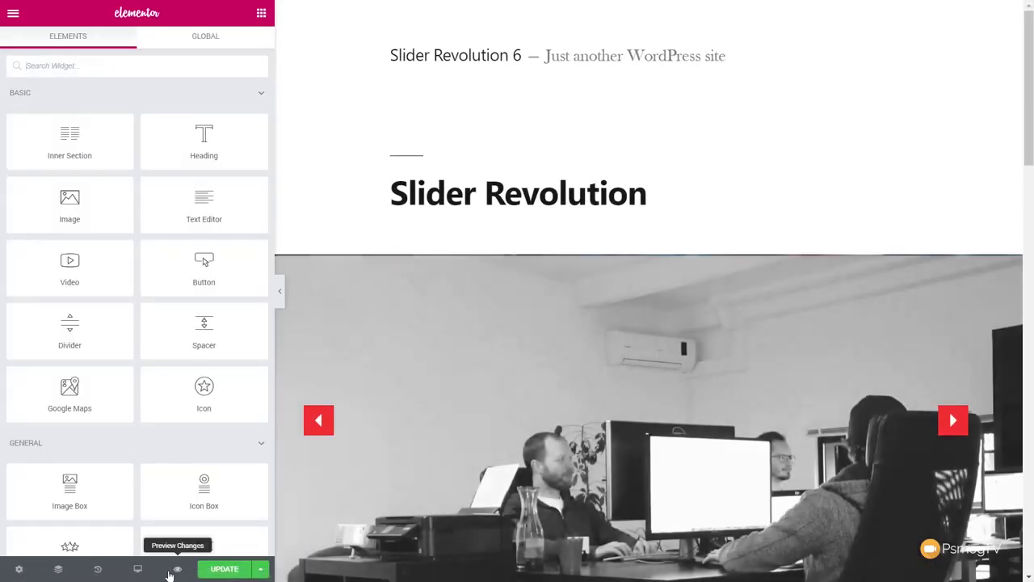
Preview the Elementor page changes and look over the embedded Slider 3 on the full page
click(170, 571)
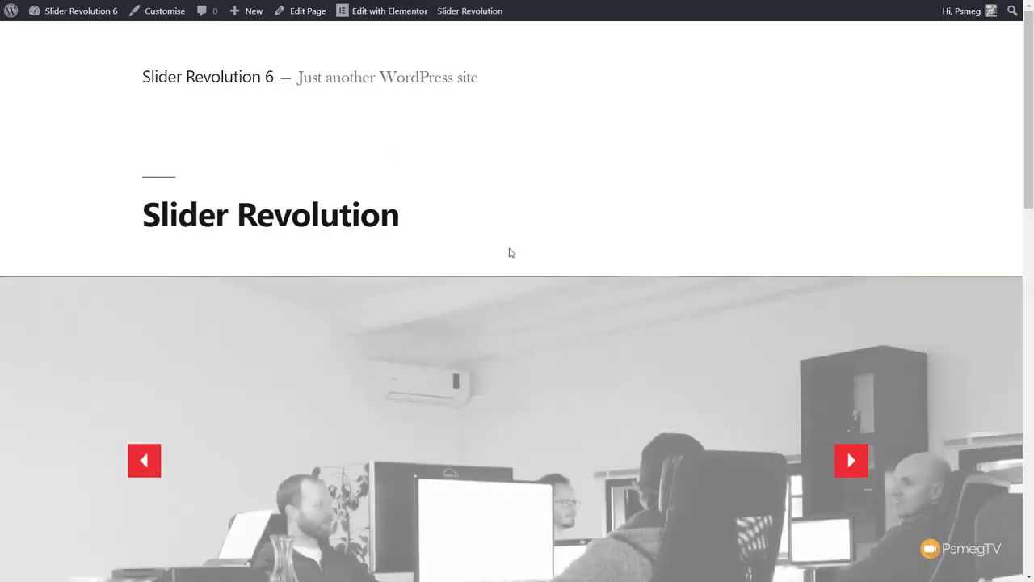
scroll(428, 398, down, 4)
scroll(428, 401, down, 3)
scroll(428, 400, up, 5)
scroll(428, 406, up, 1)
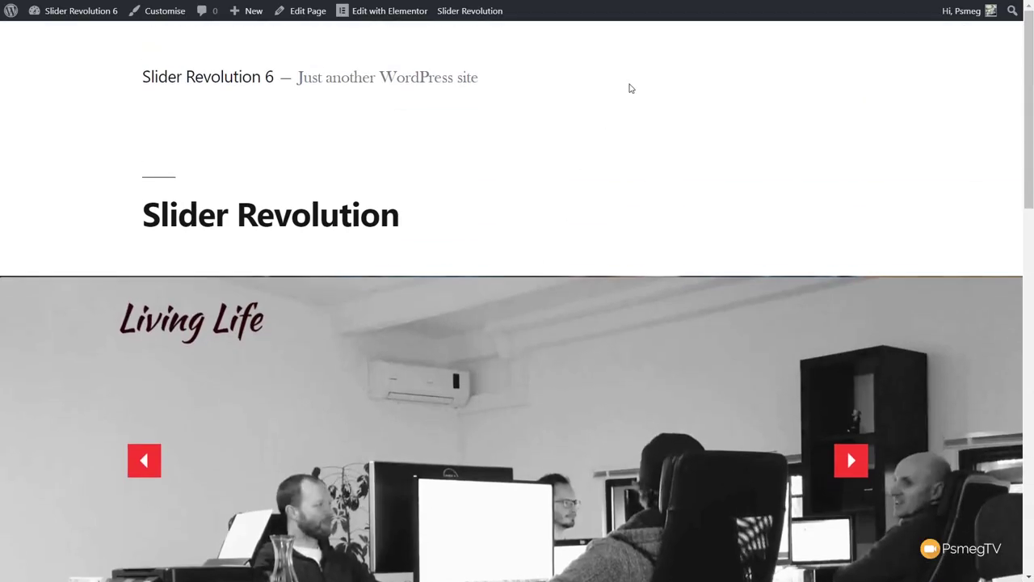